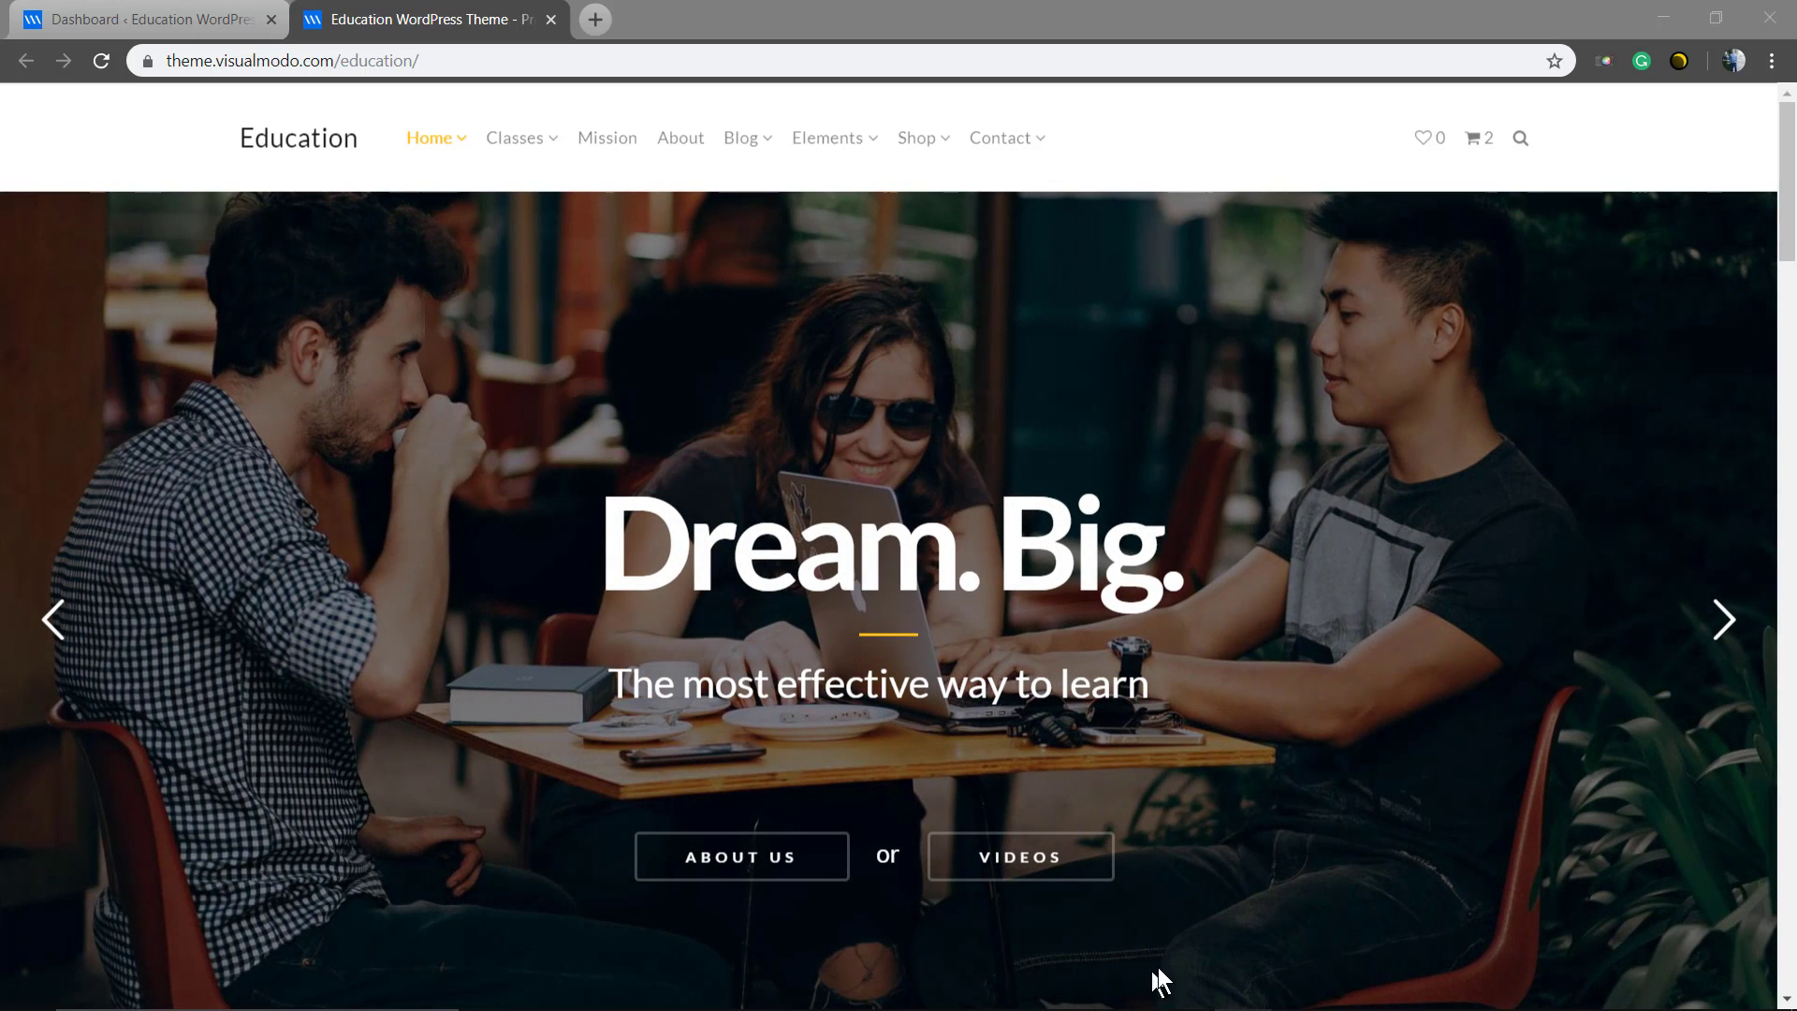
From the Dashboard's All Pages list, open Home — Front Page in the WPBakery frontend editor.
click(1725, 620)
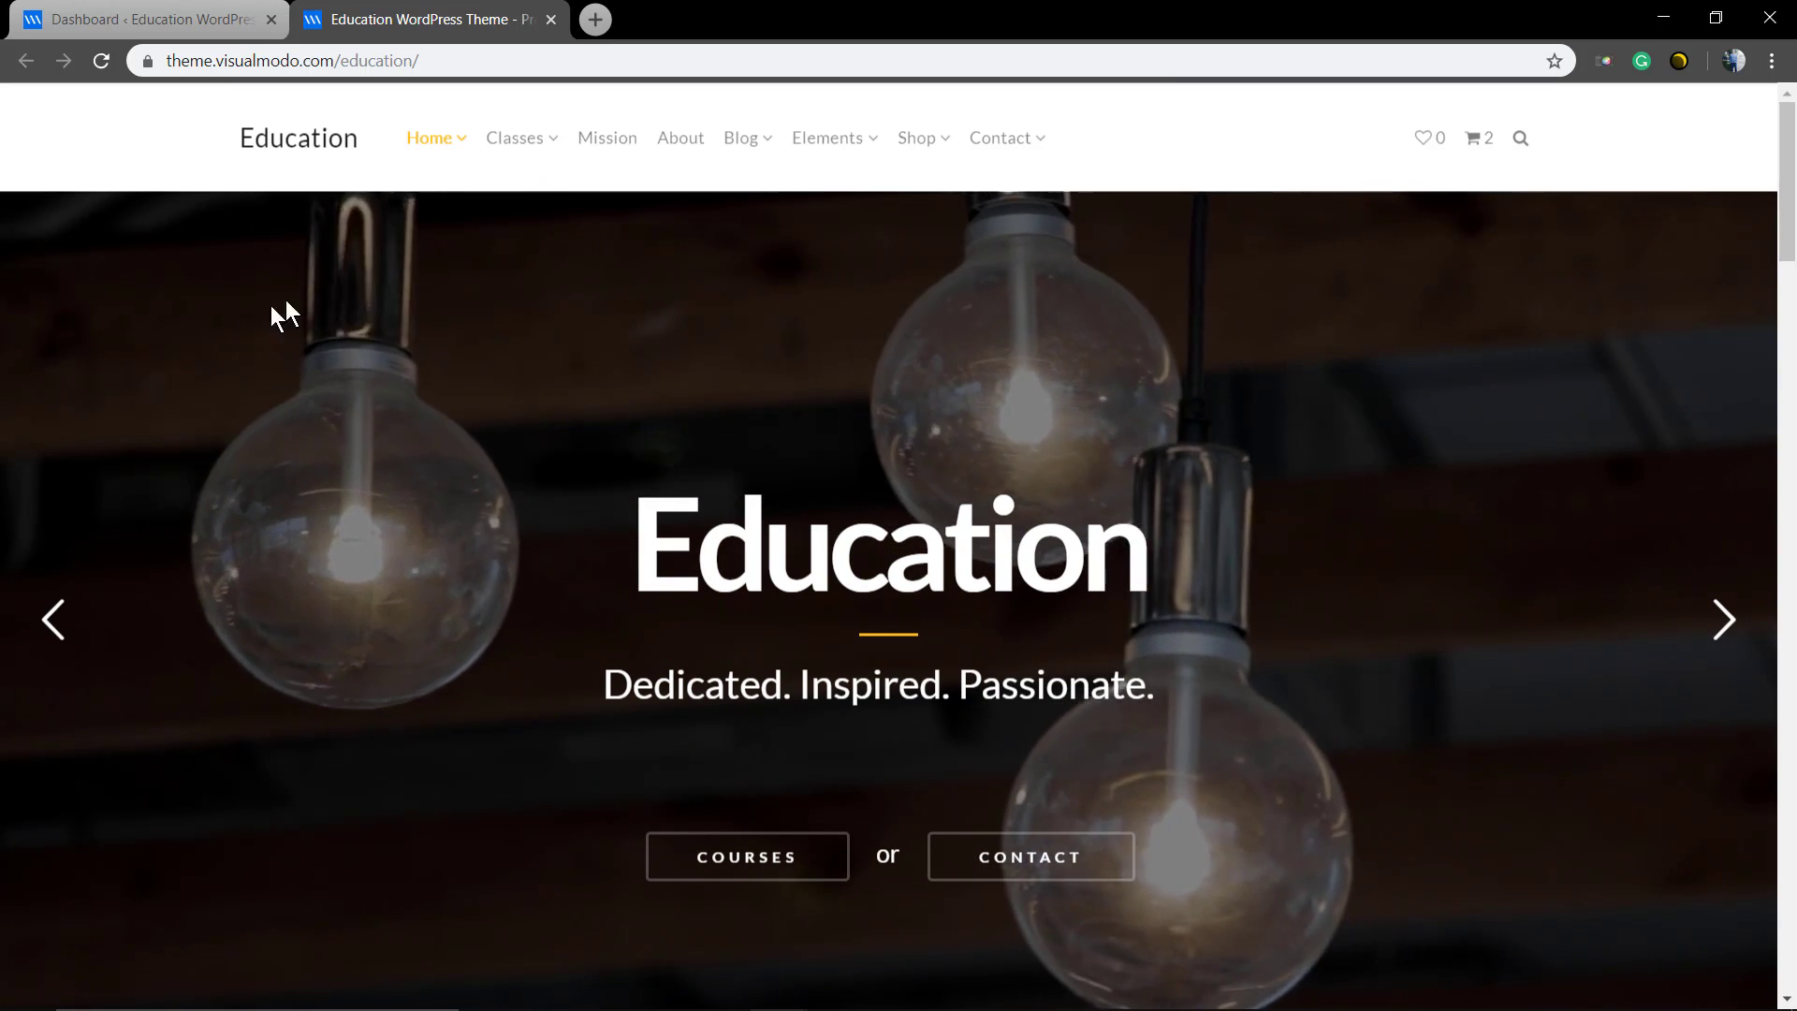
click(146, 11)
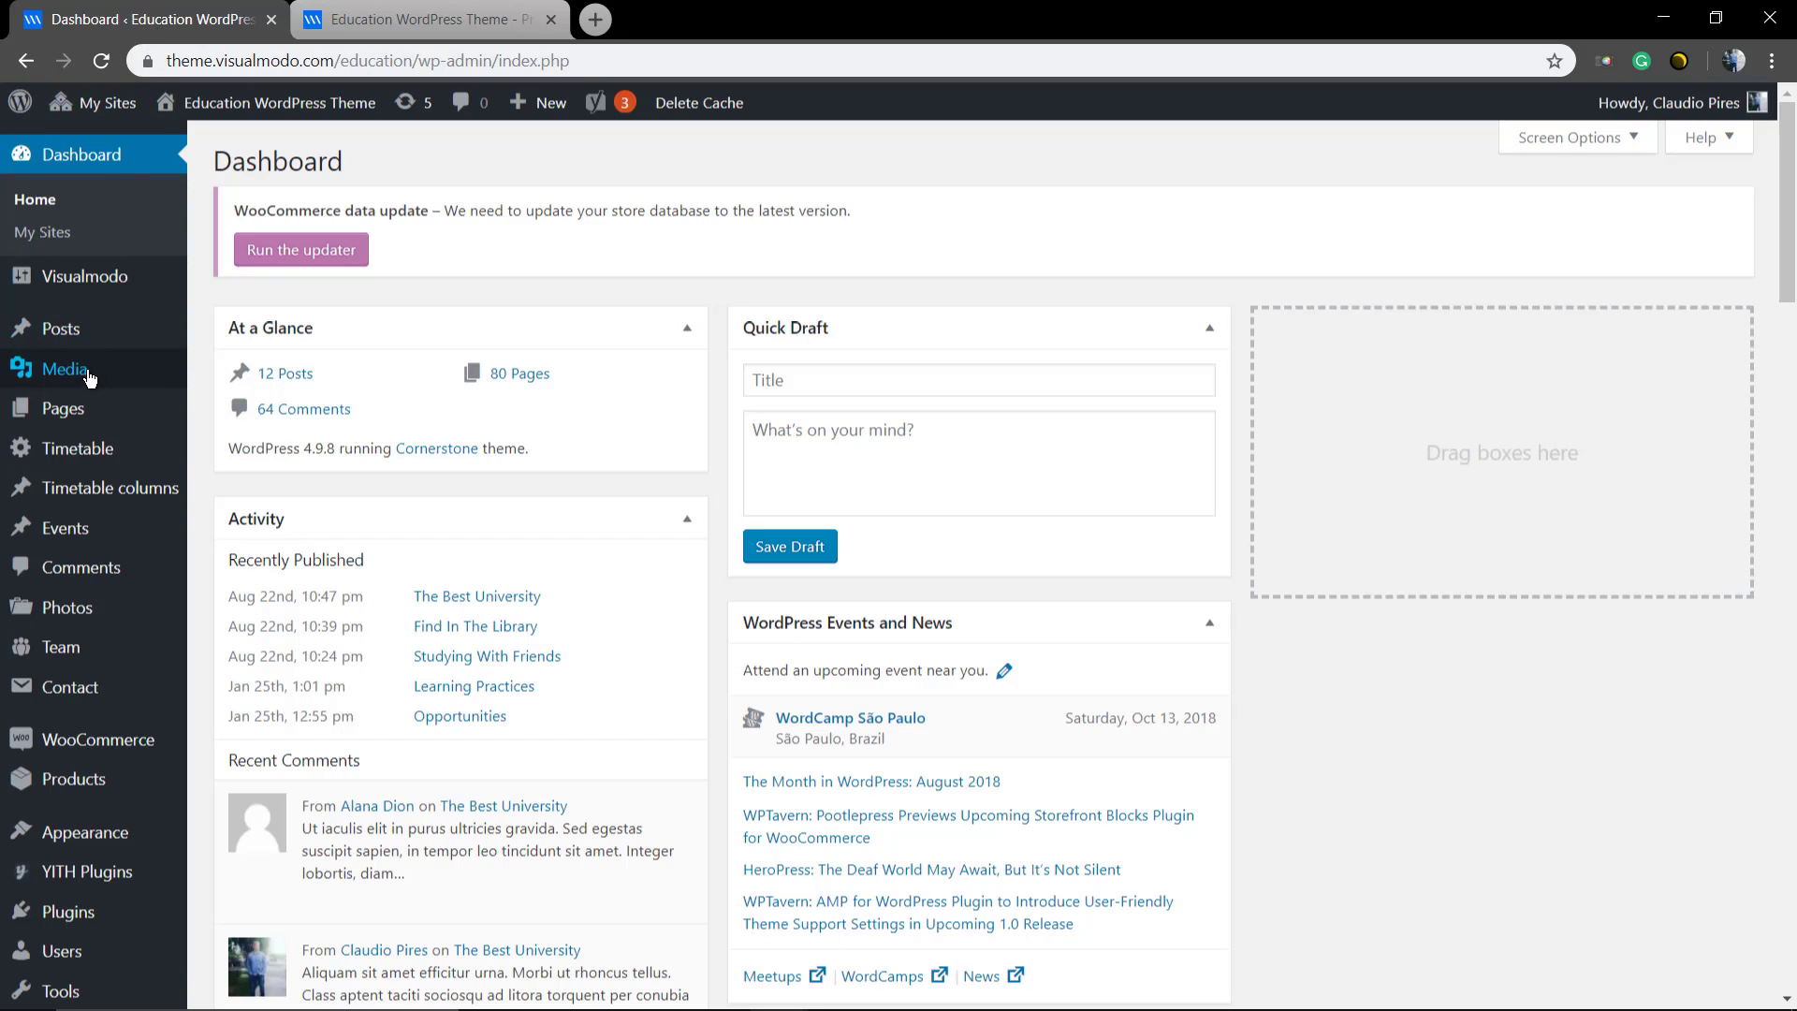
mouse_move(78, 416)
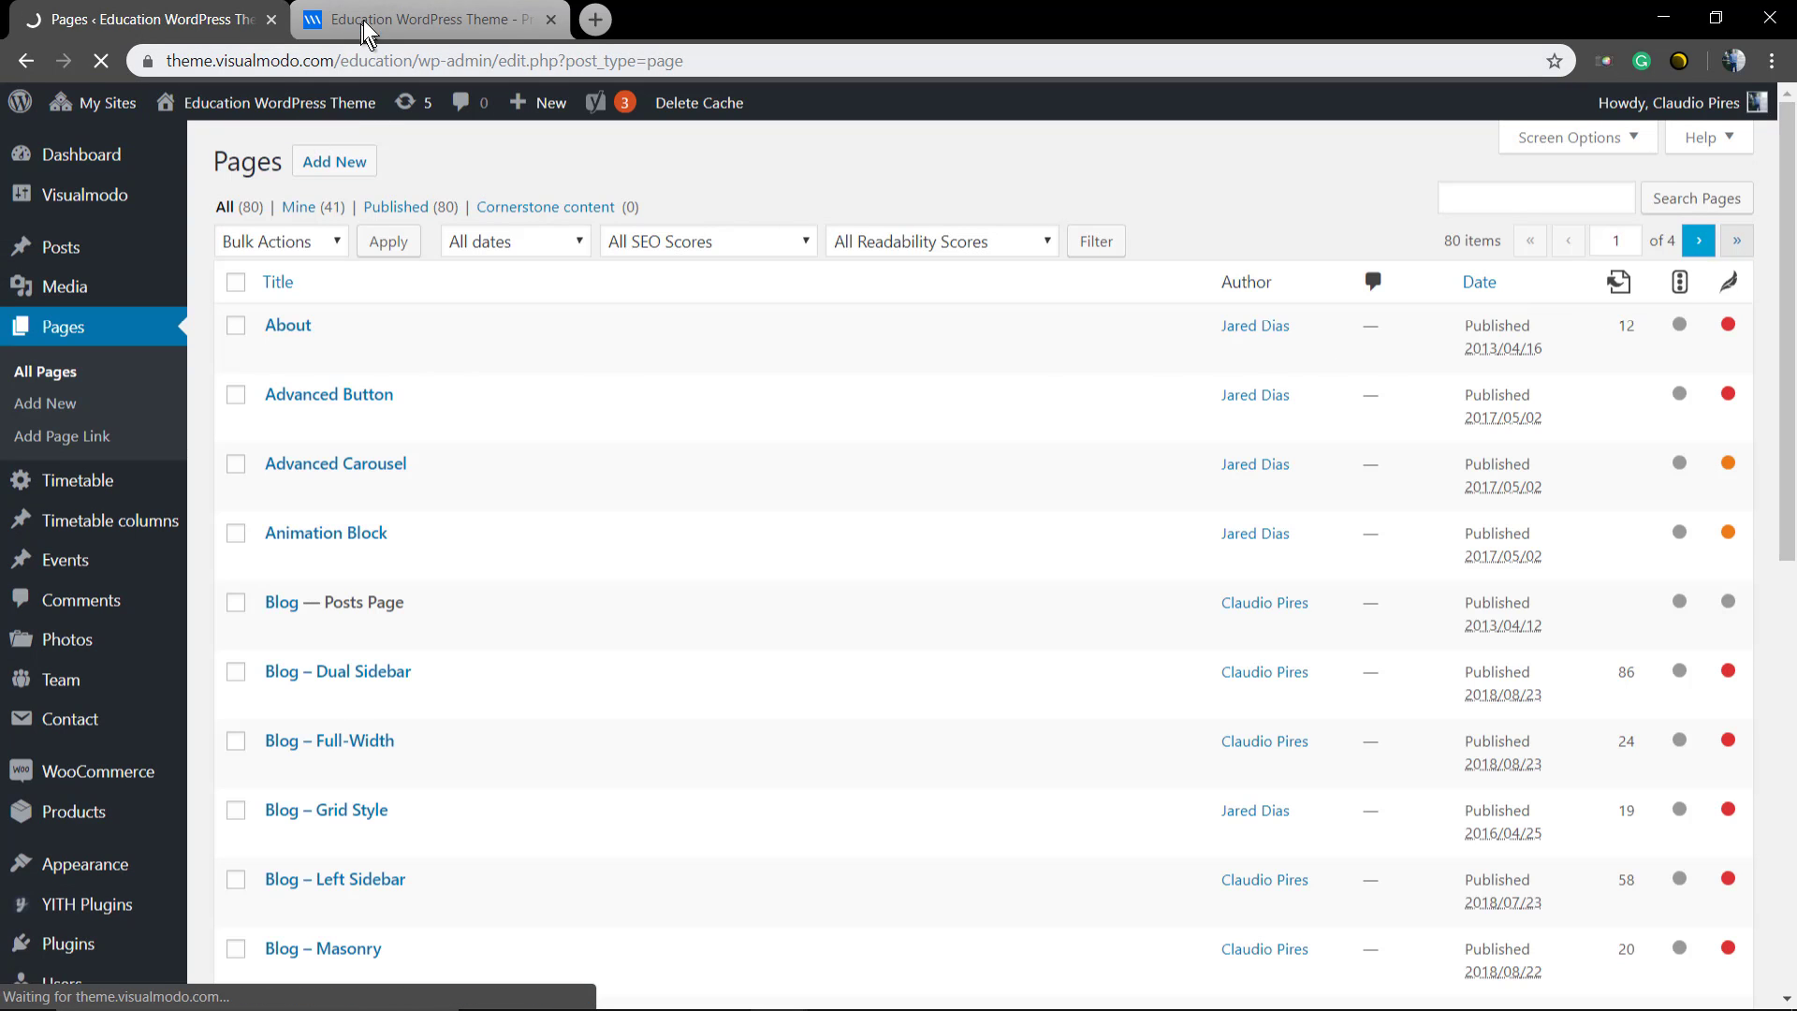
scroll(421, 457, down, 6)
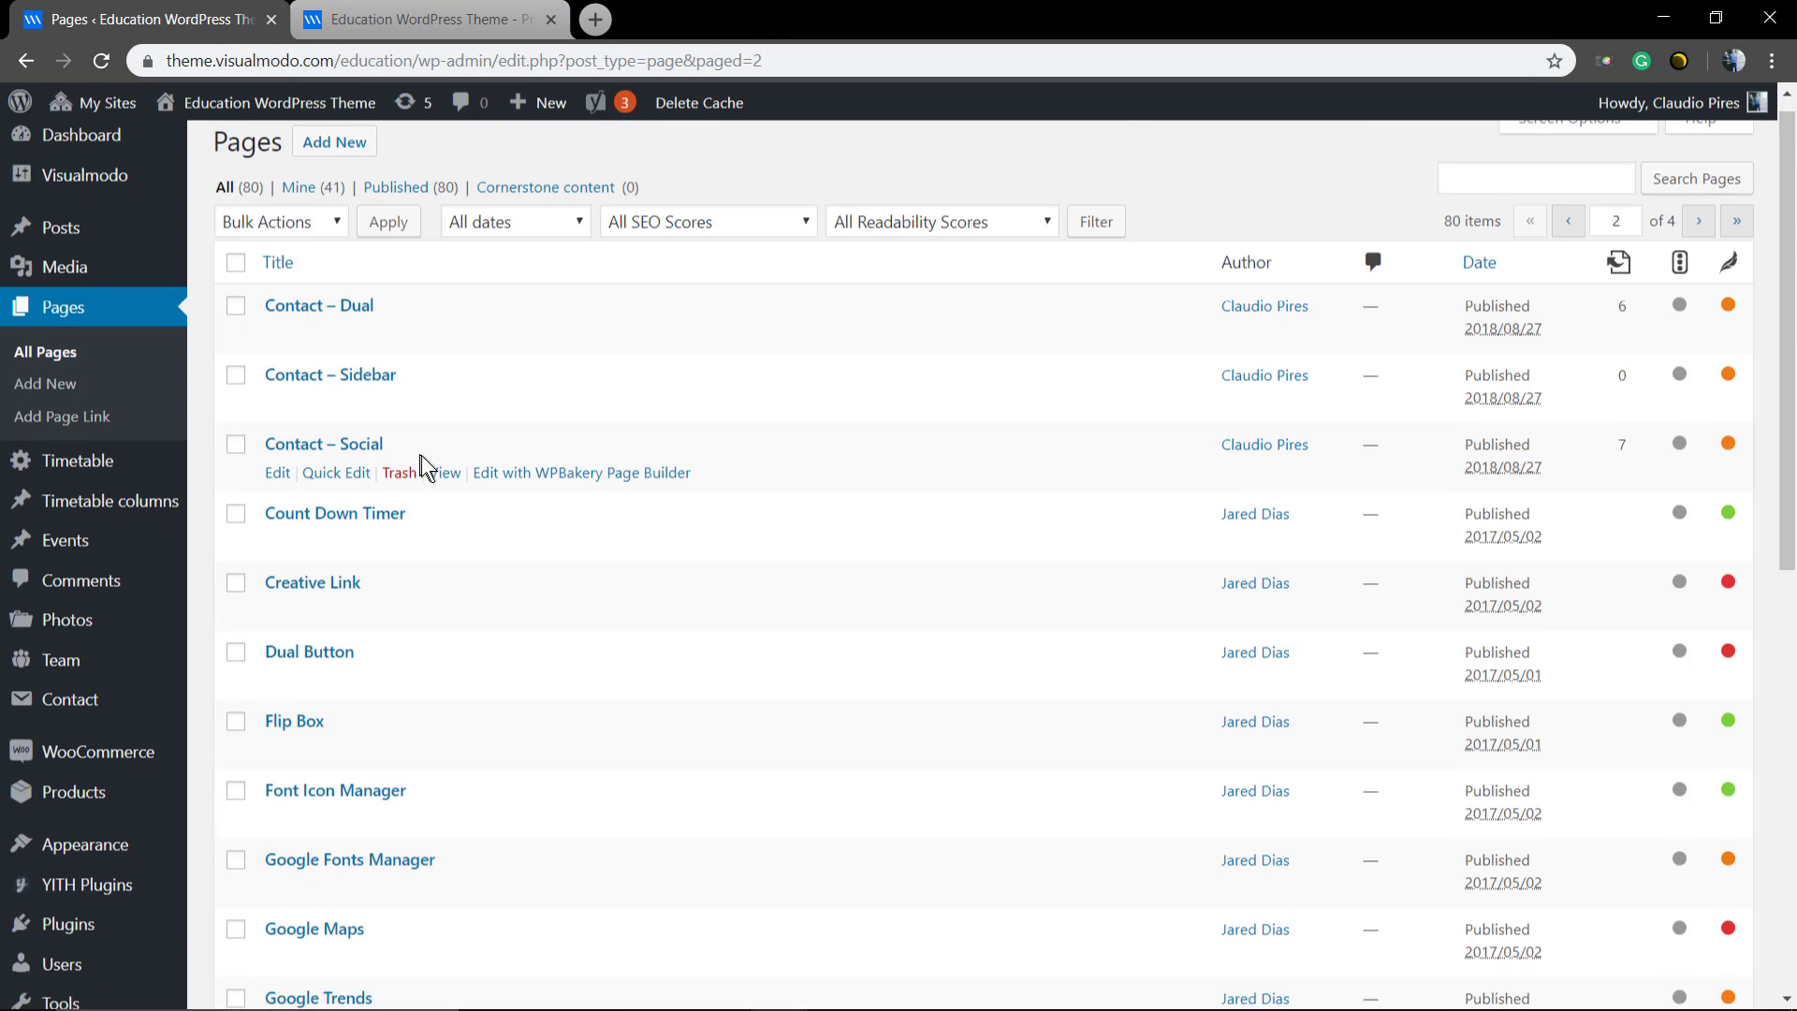
scroll(423, 477, down, 1)
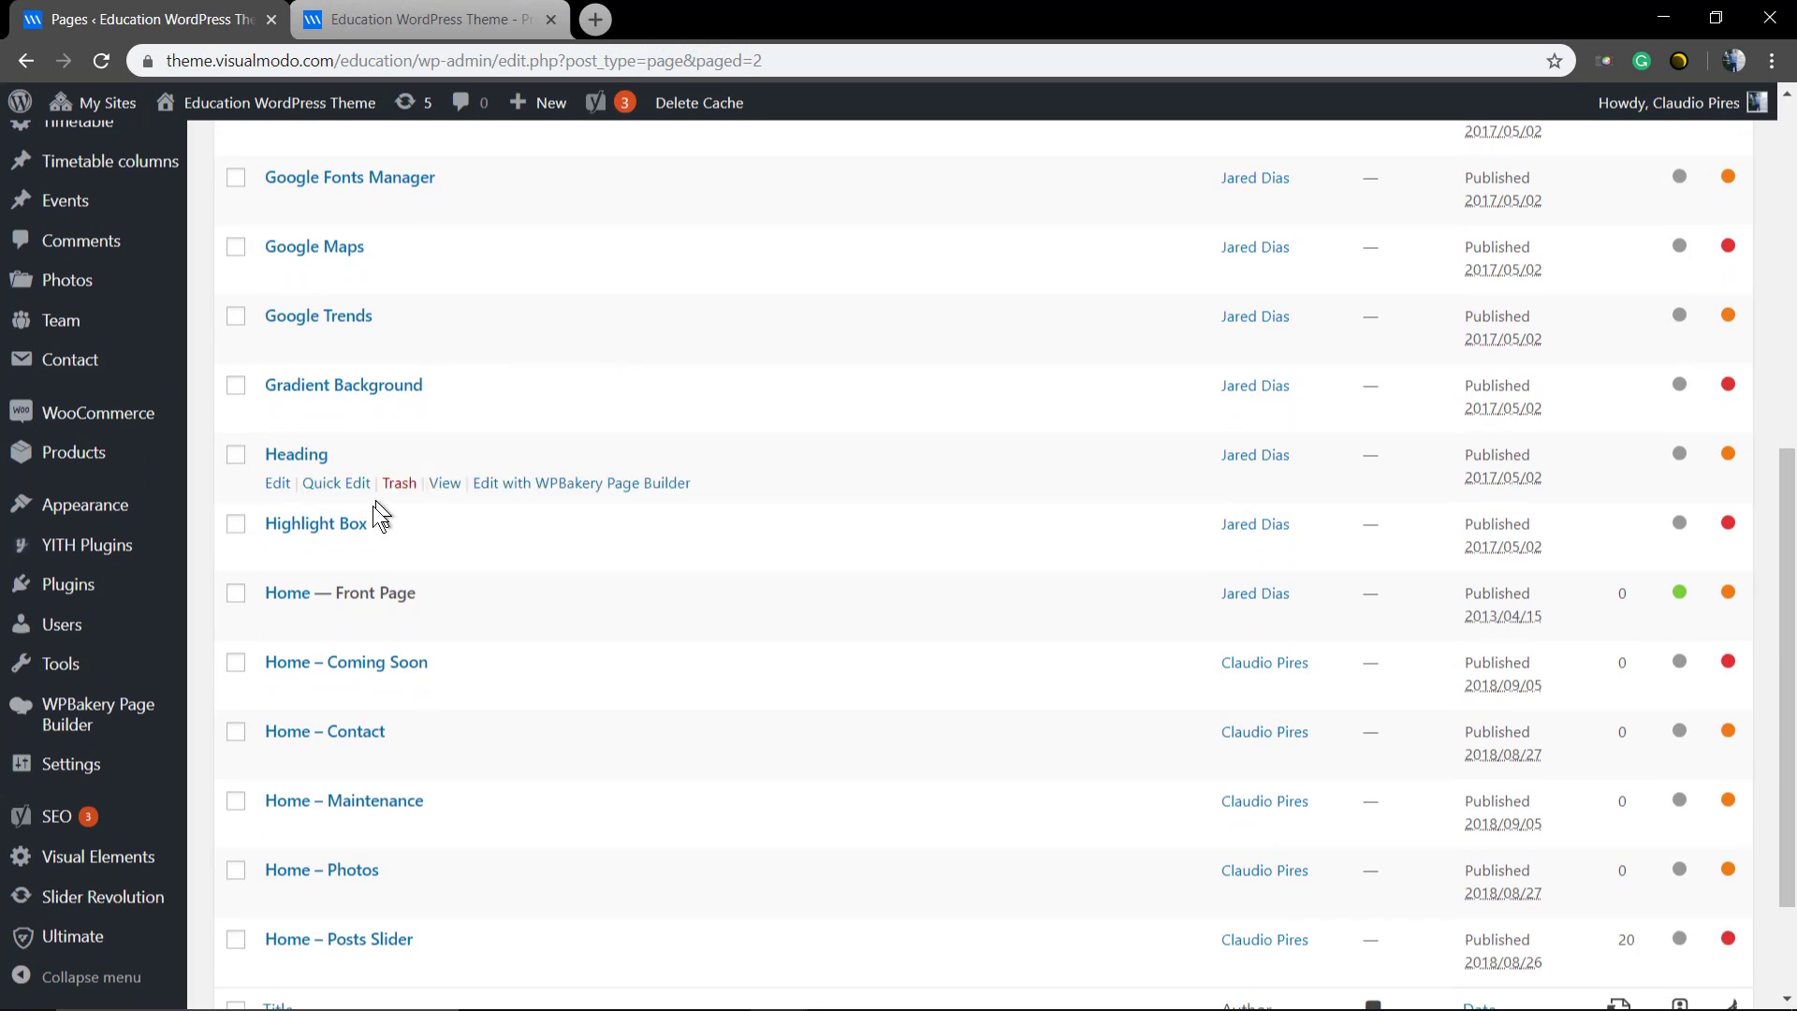
click(284, 599)
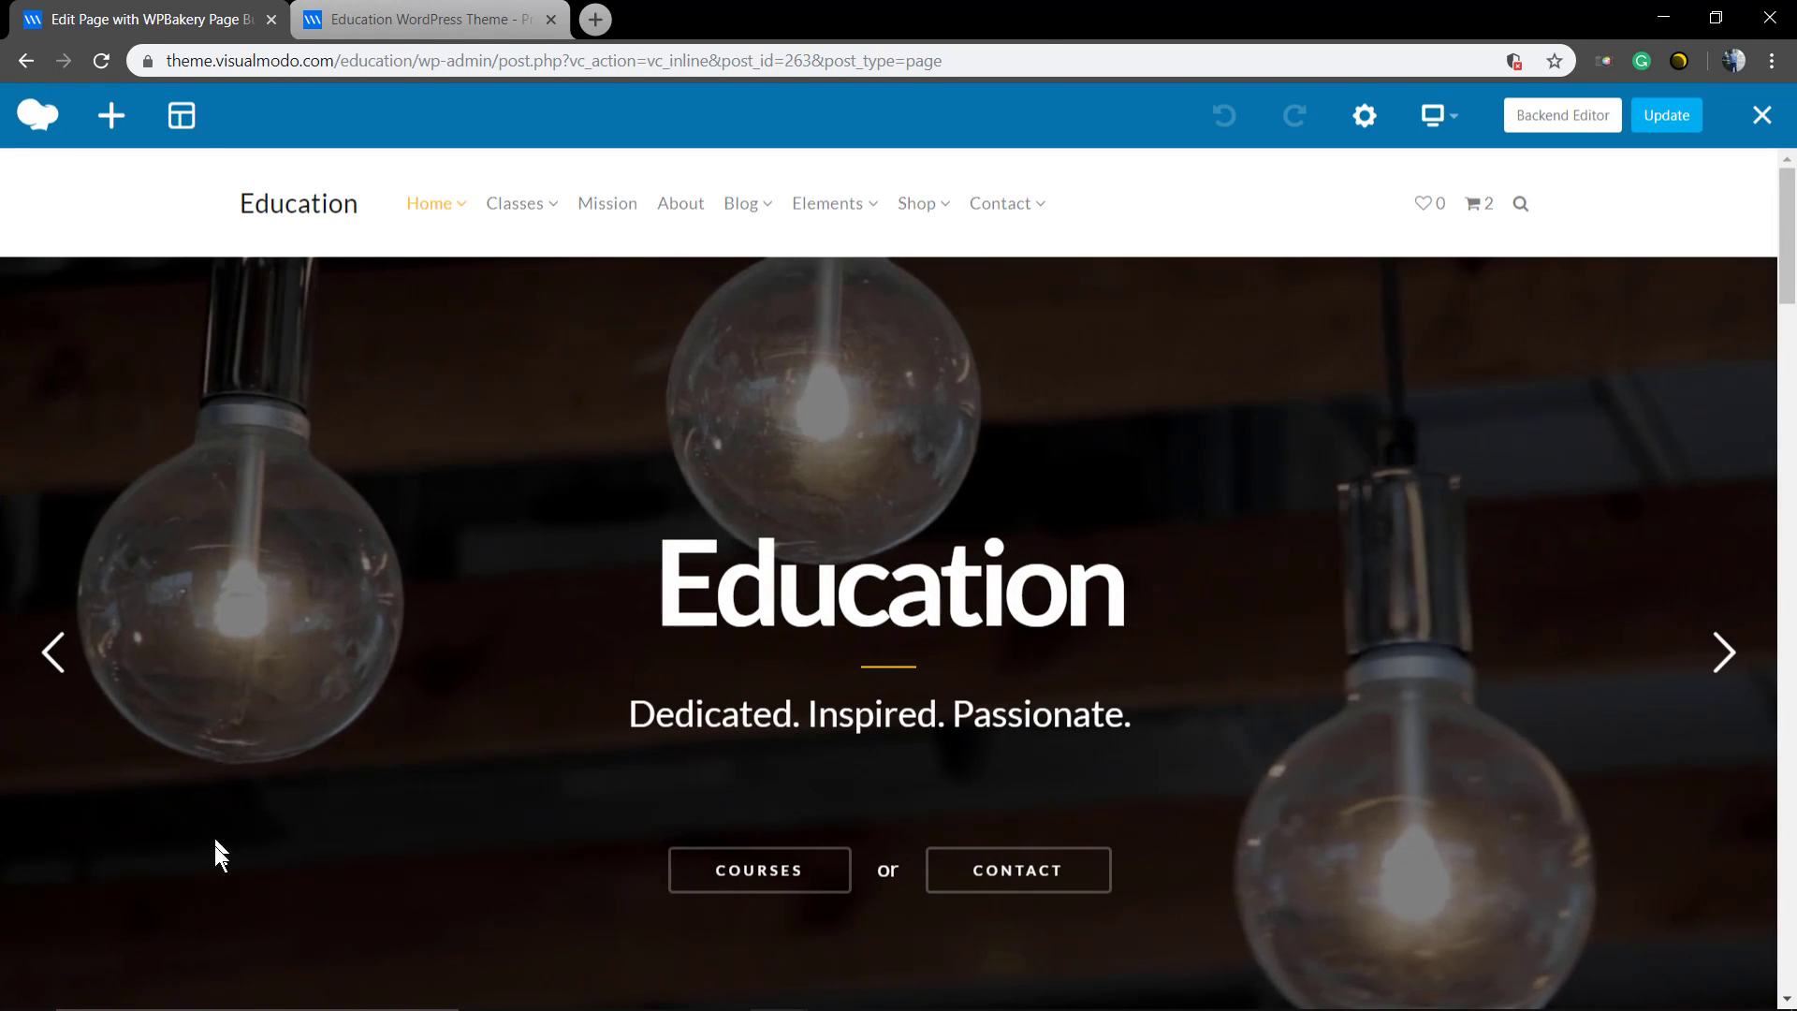
mouse_move(1436, 116)
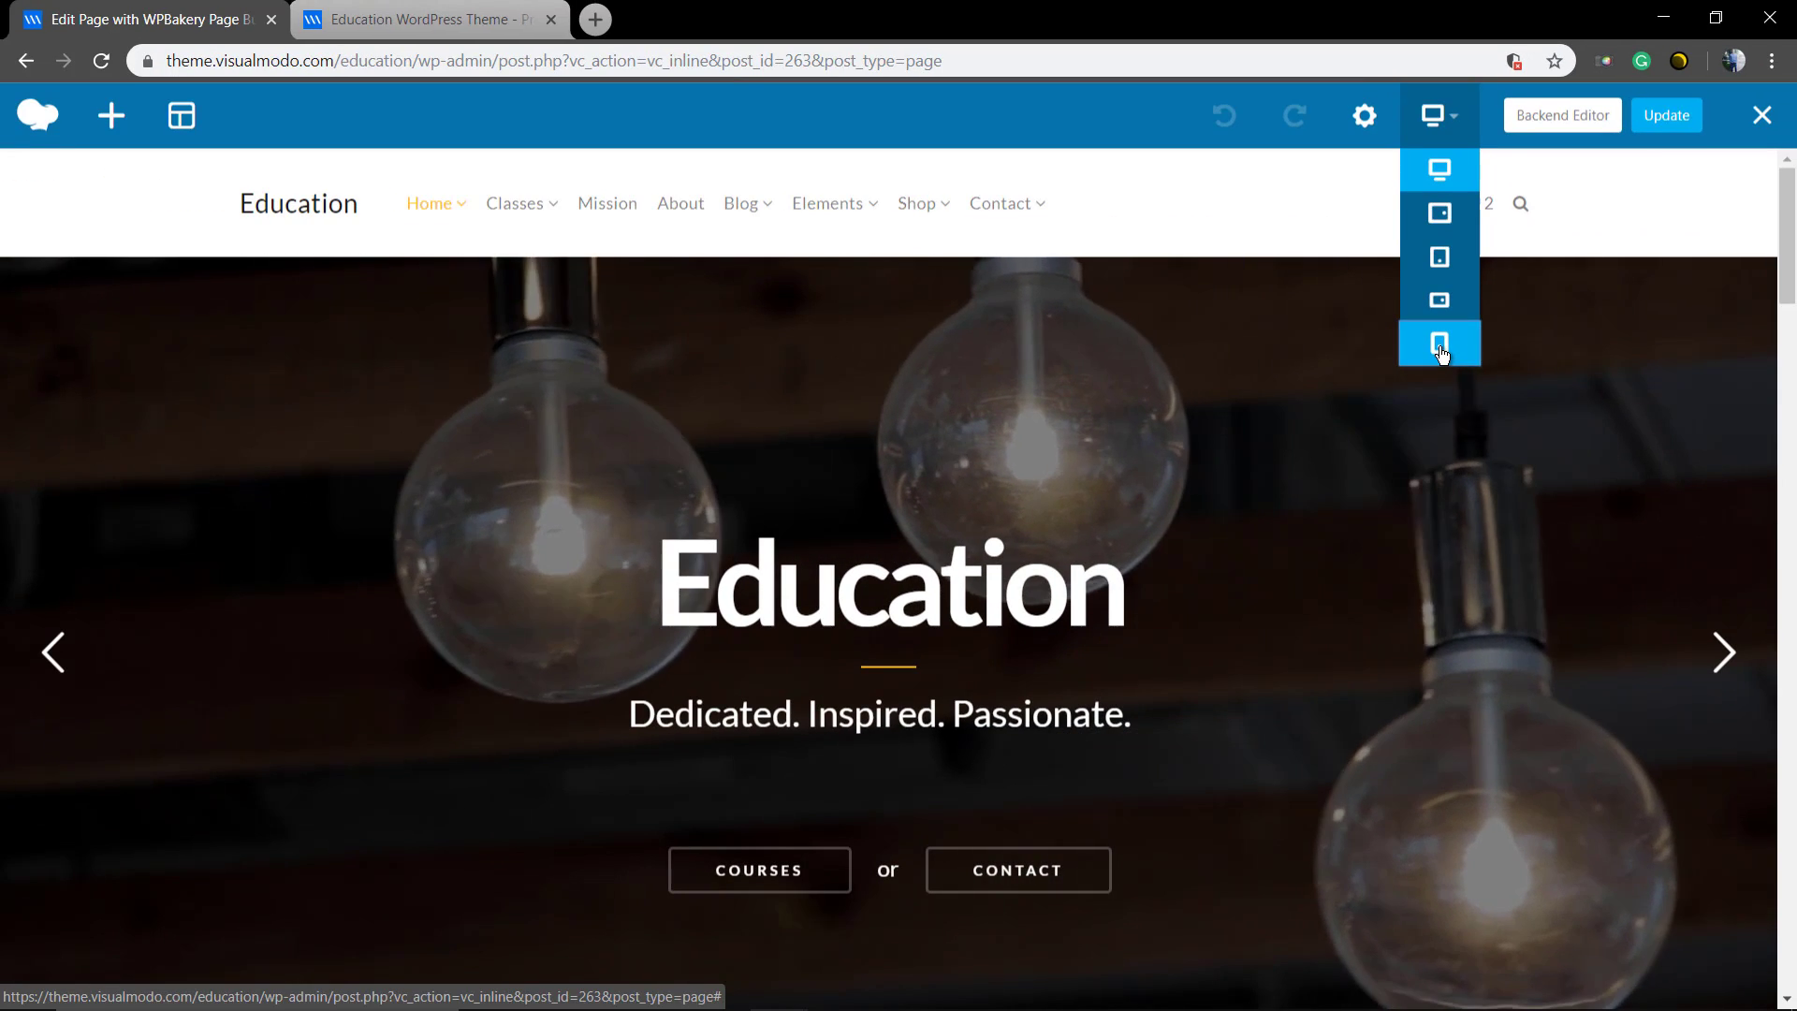
click(1440, 348)
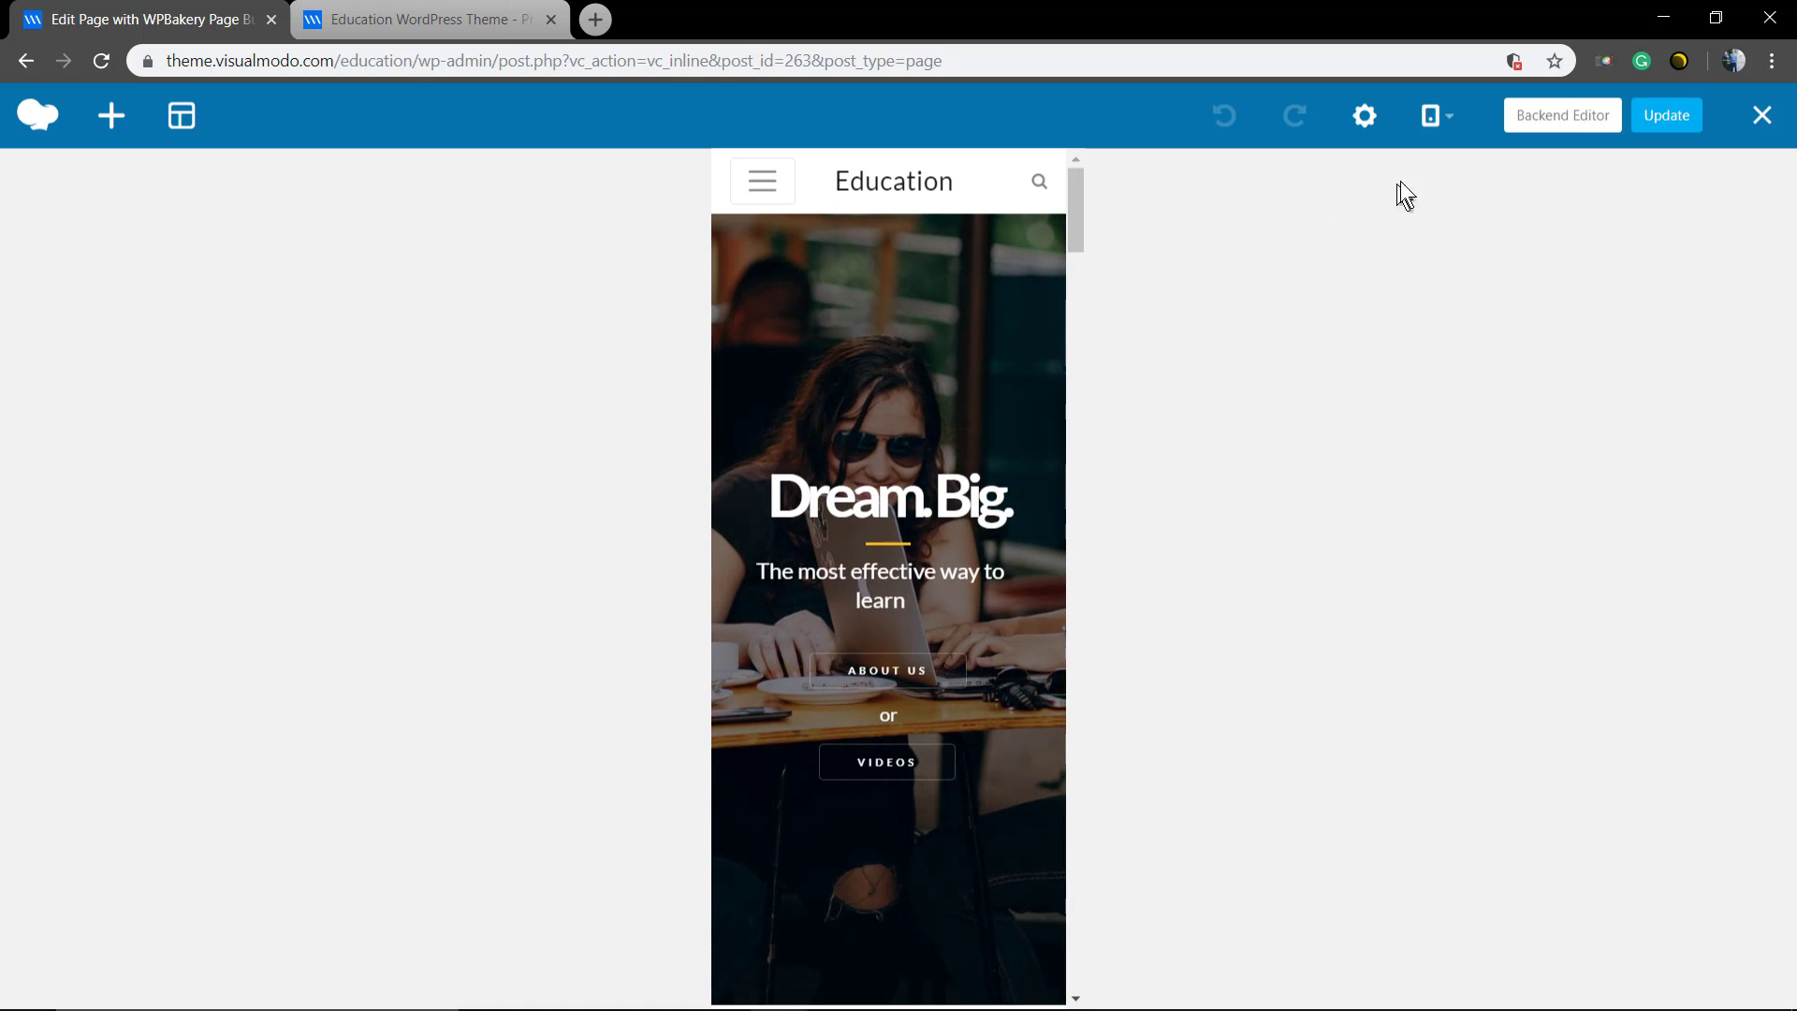
mouse_move(1432, 115)
click(1440, 299)
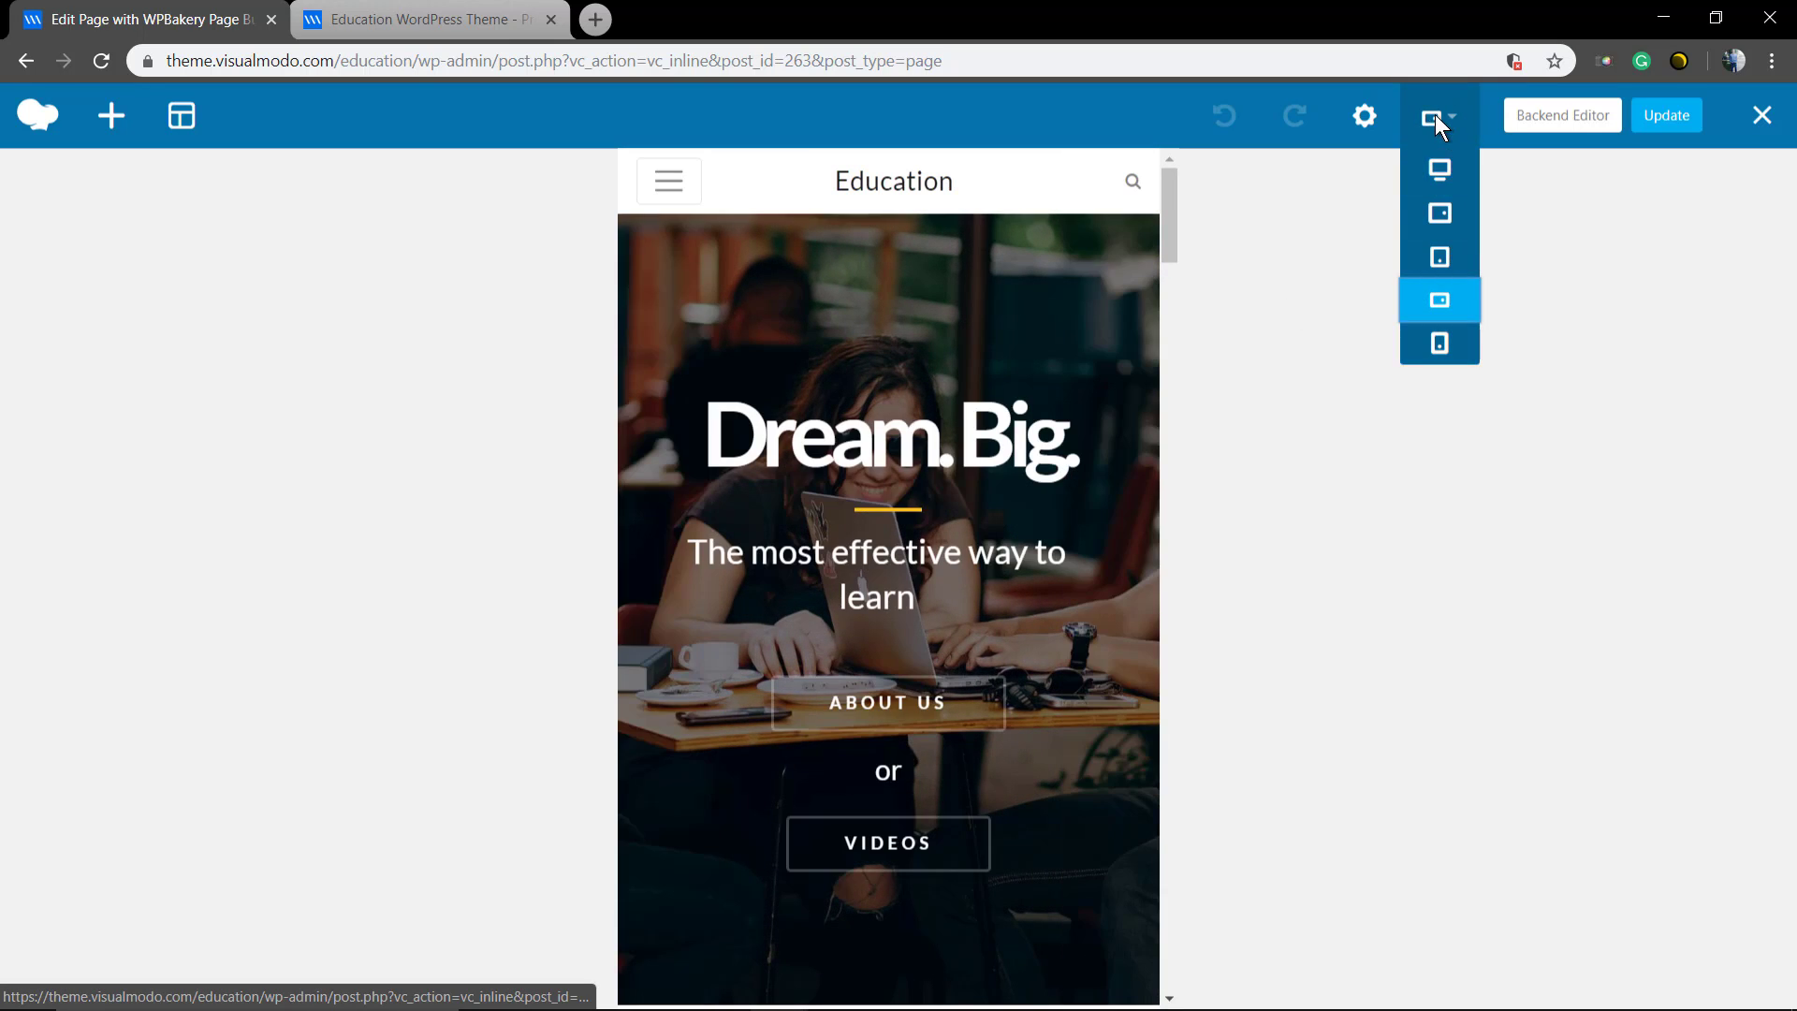
click(1439, 256)
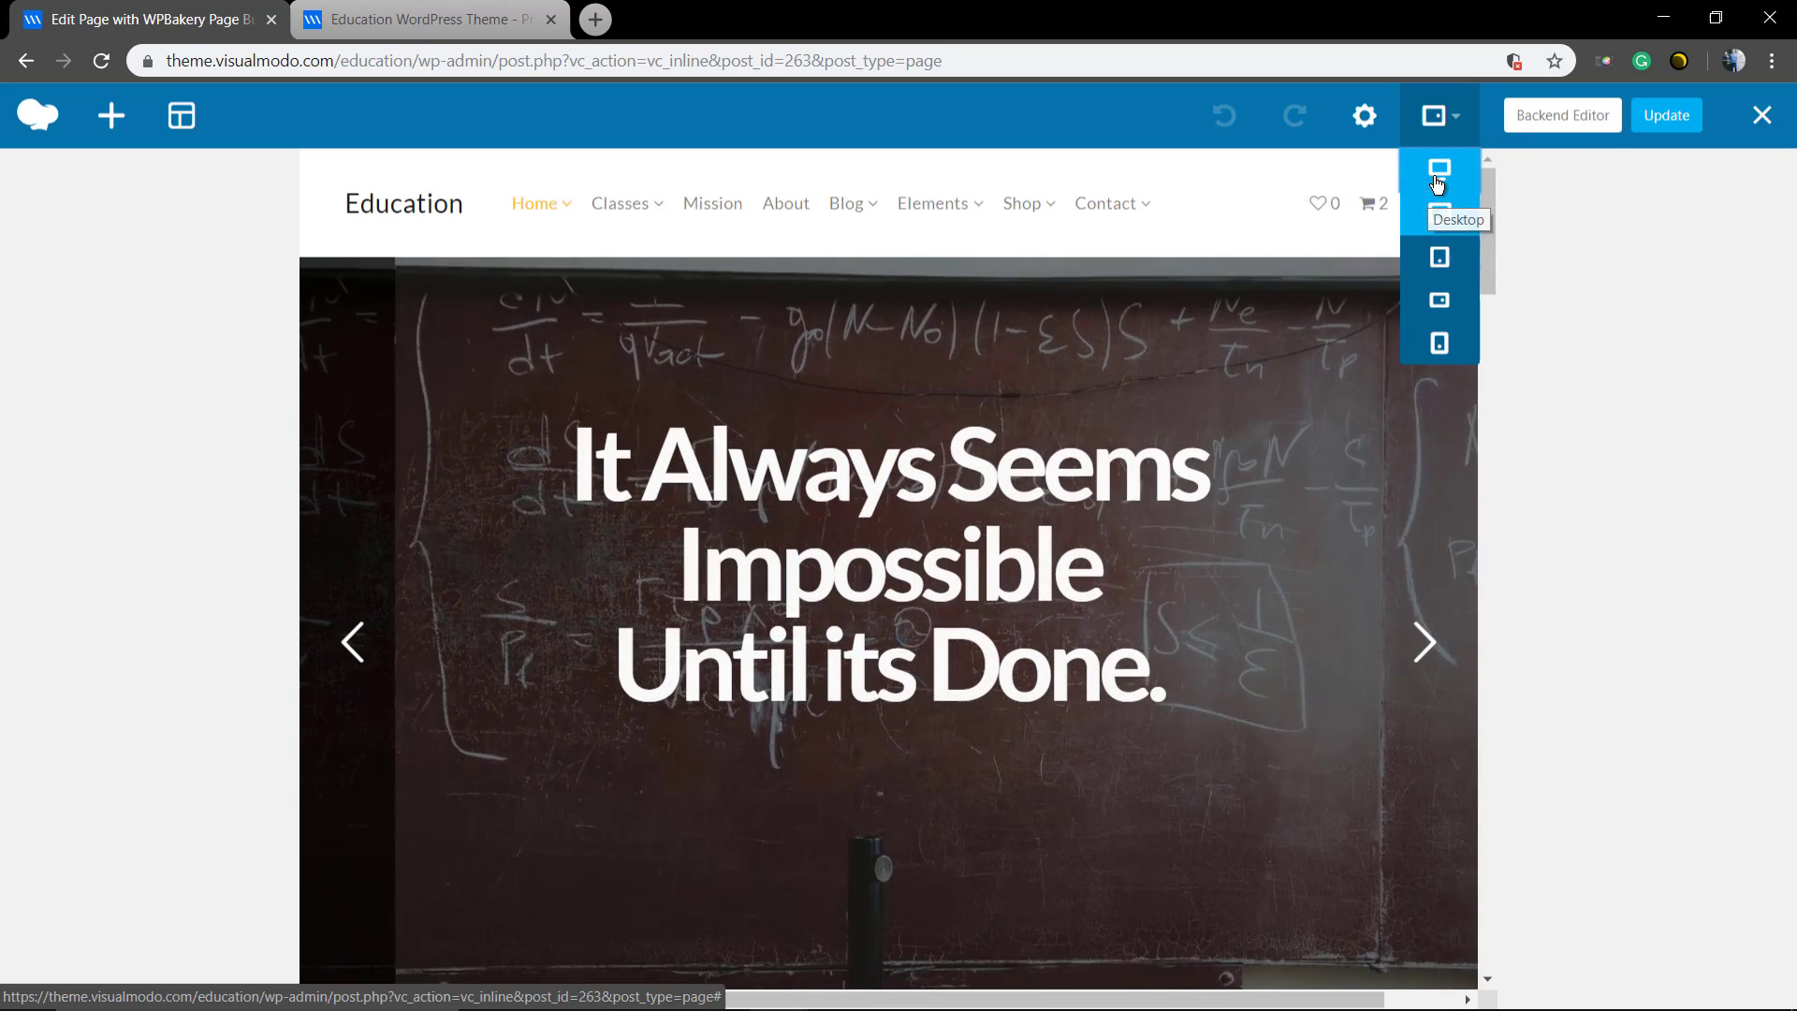
click(1438, 173)
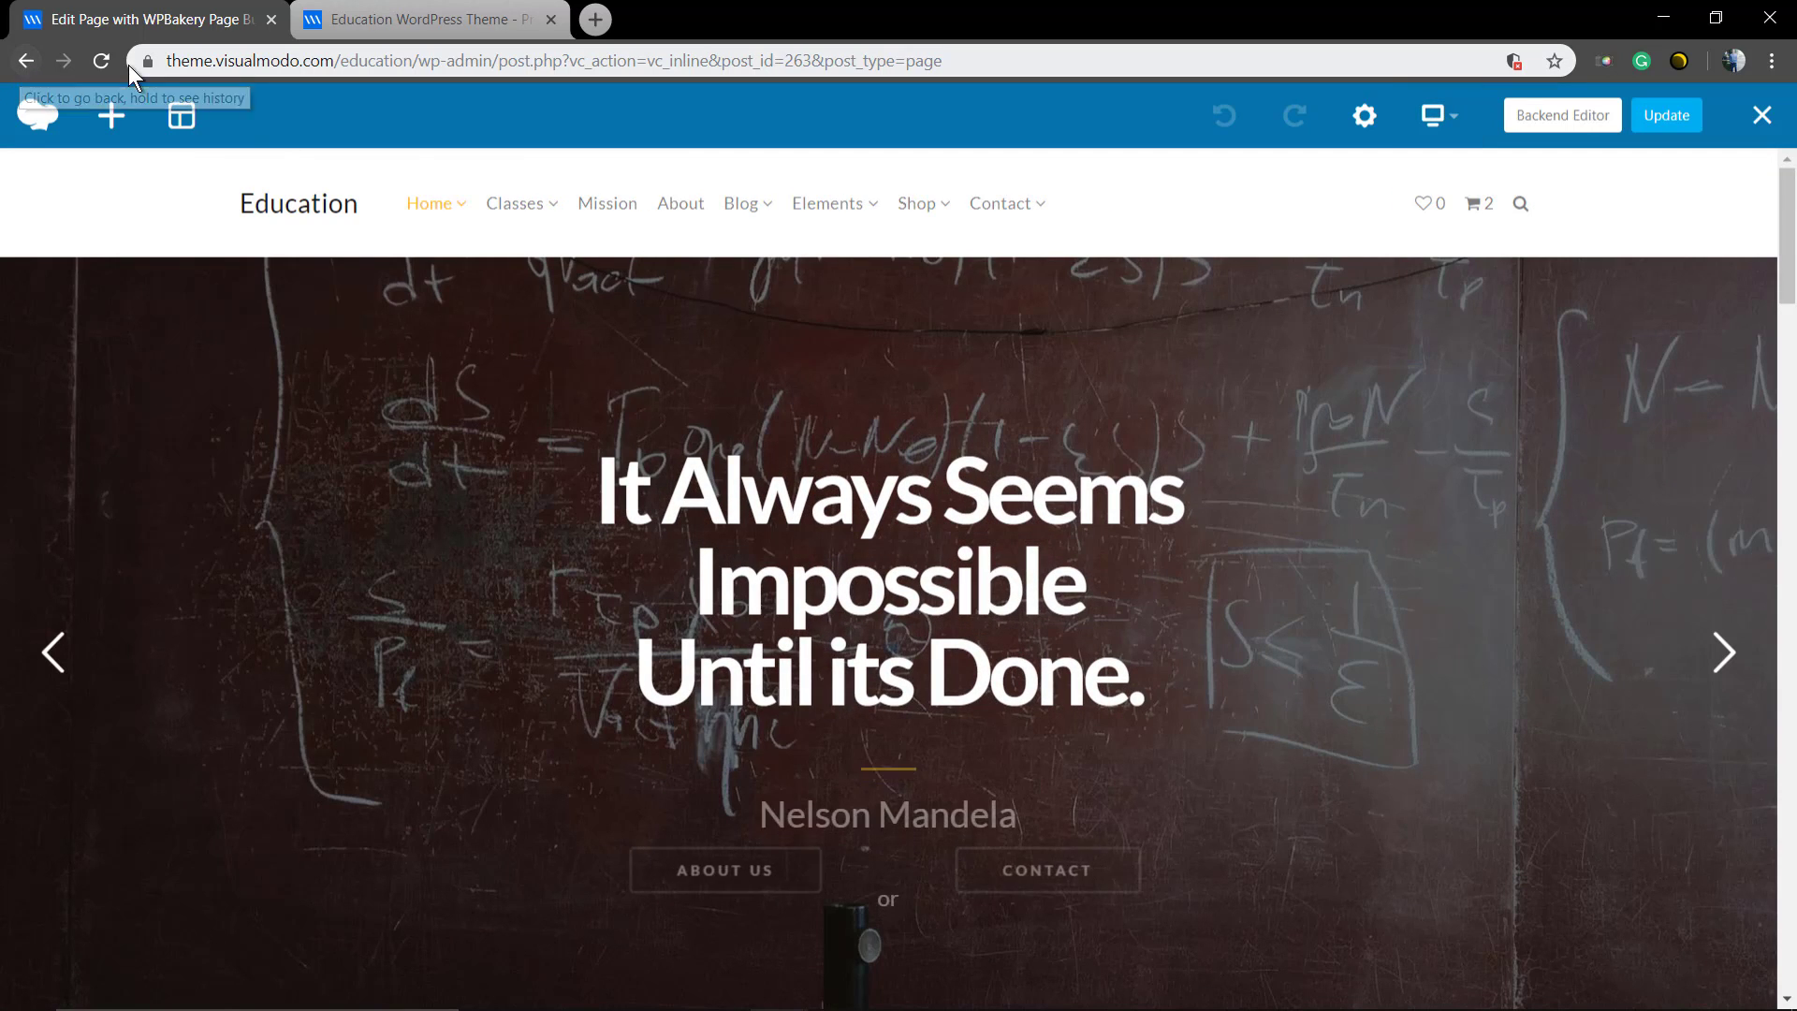
Switch to the backend editor and go to Slider Revolution's Education Slider slide editor.
click(1570, 117)
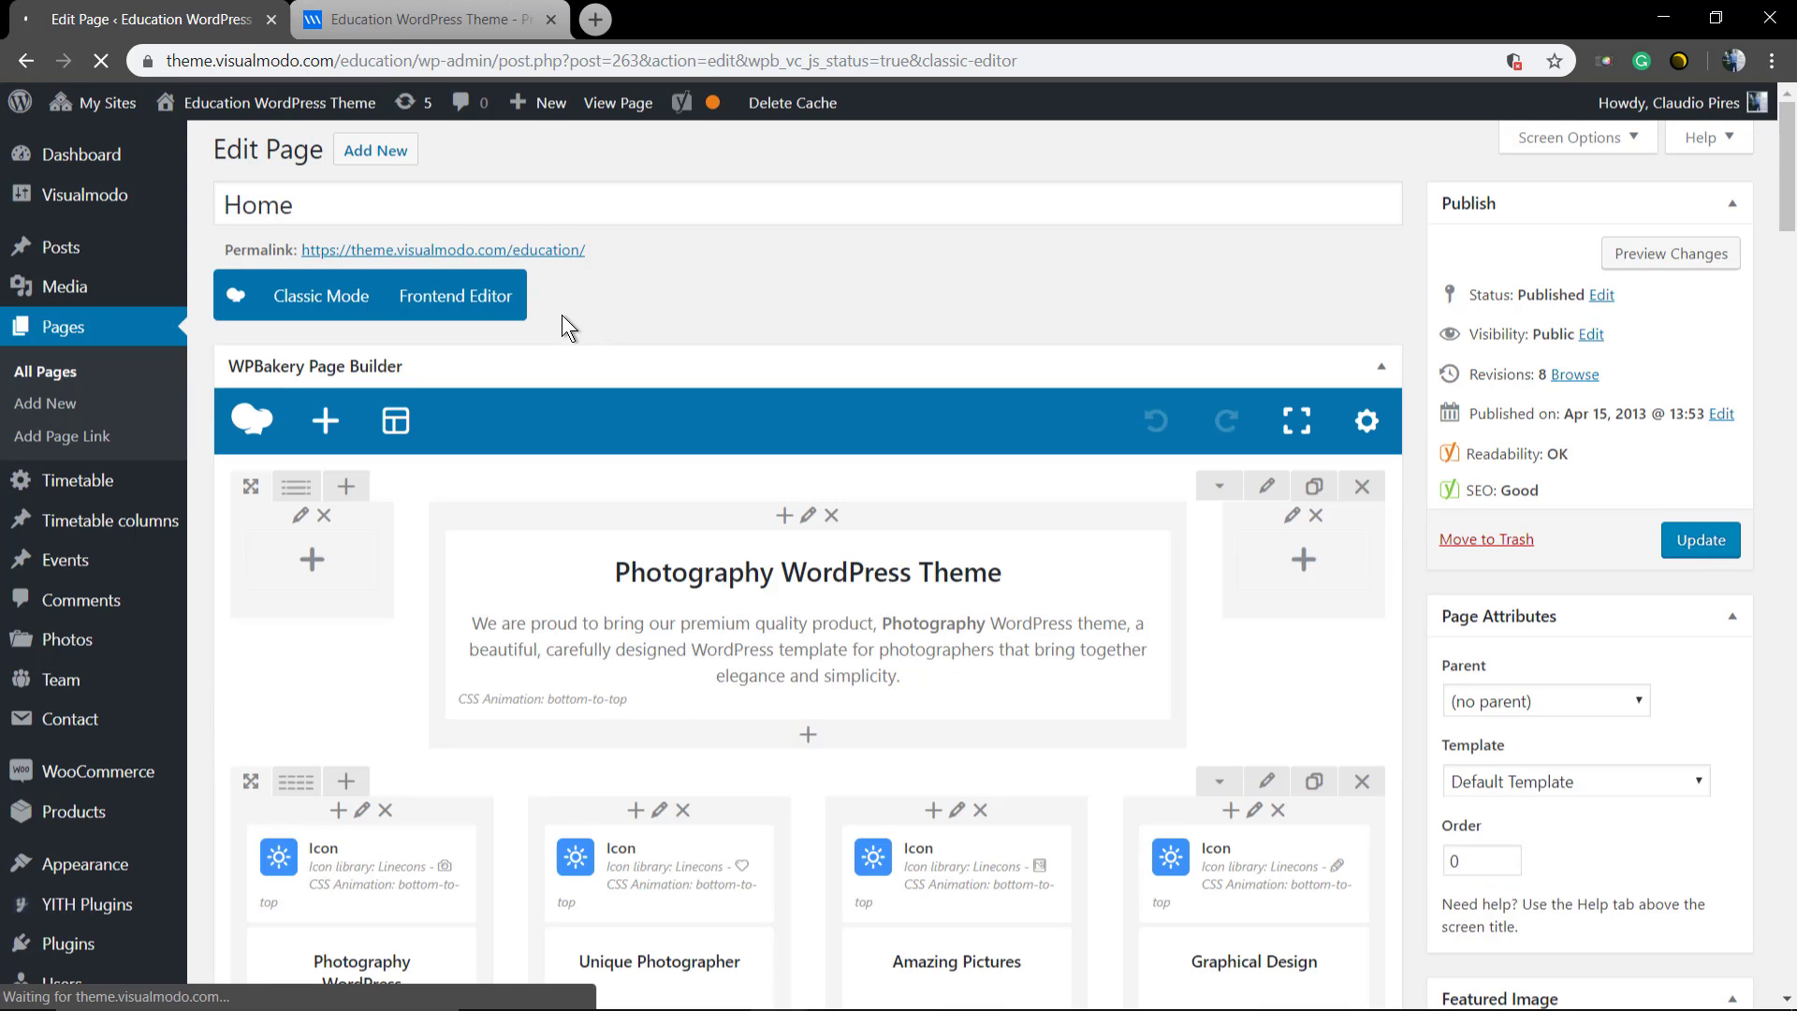
scroll(94, 599, down, 4)
mouse_move(97, 673)
mouse_move(58, 918)
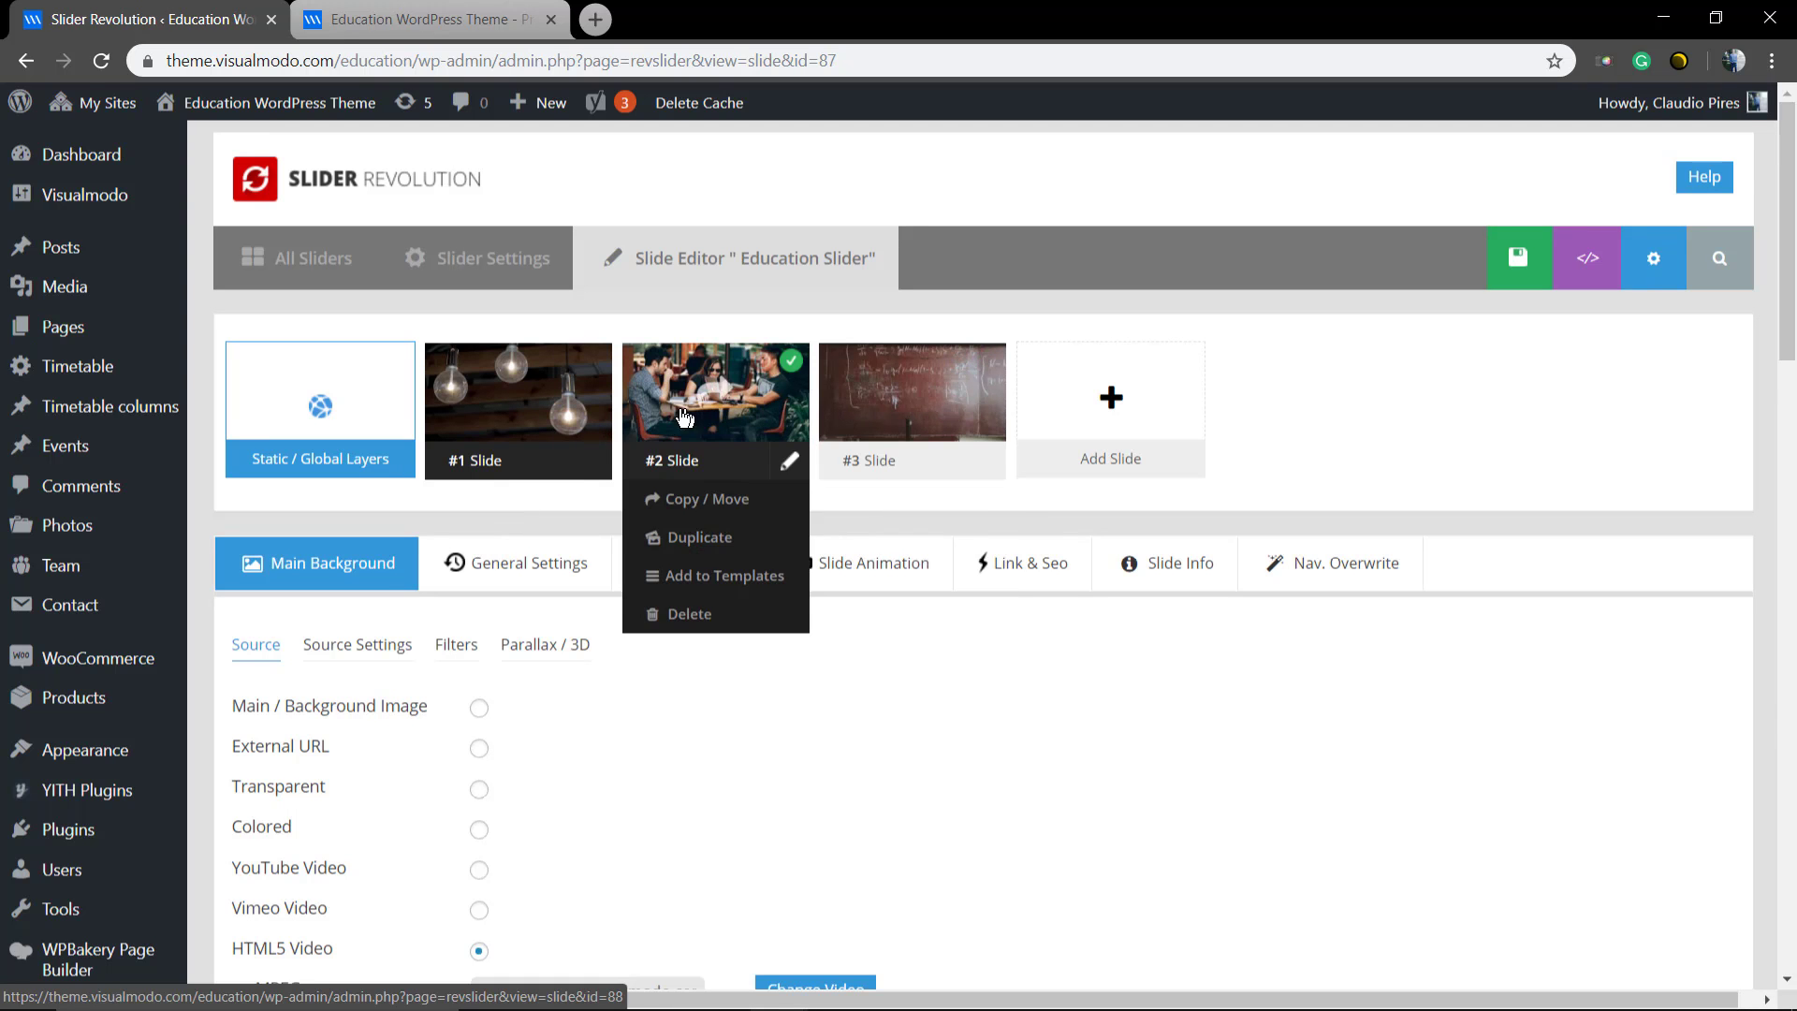
Scroll the slide editor to the first slide's canvas with the Education headline.
scroll(755, 633, down, 3)
scroll(755, 633, down, 10)
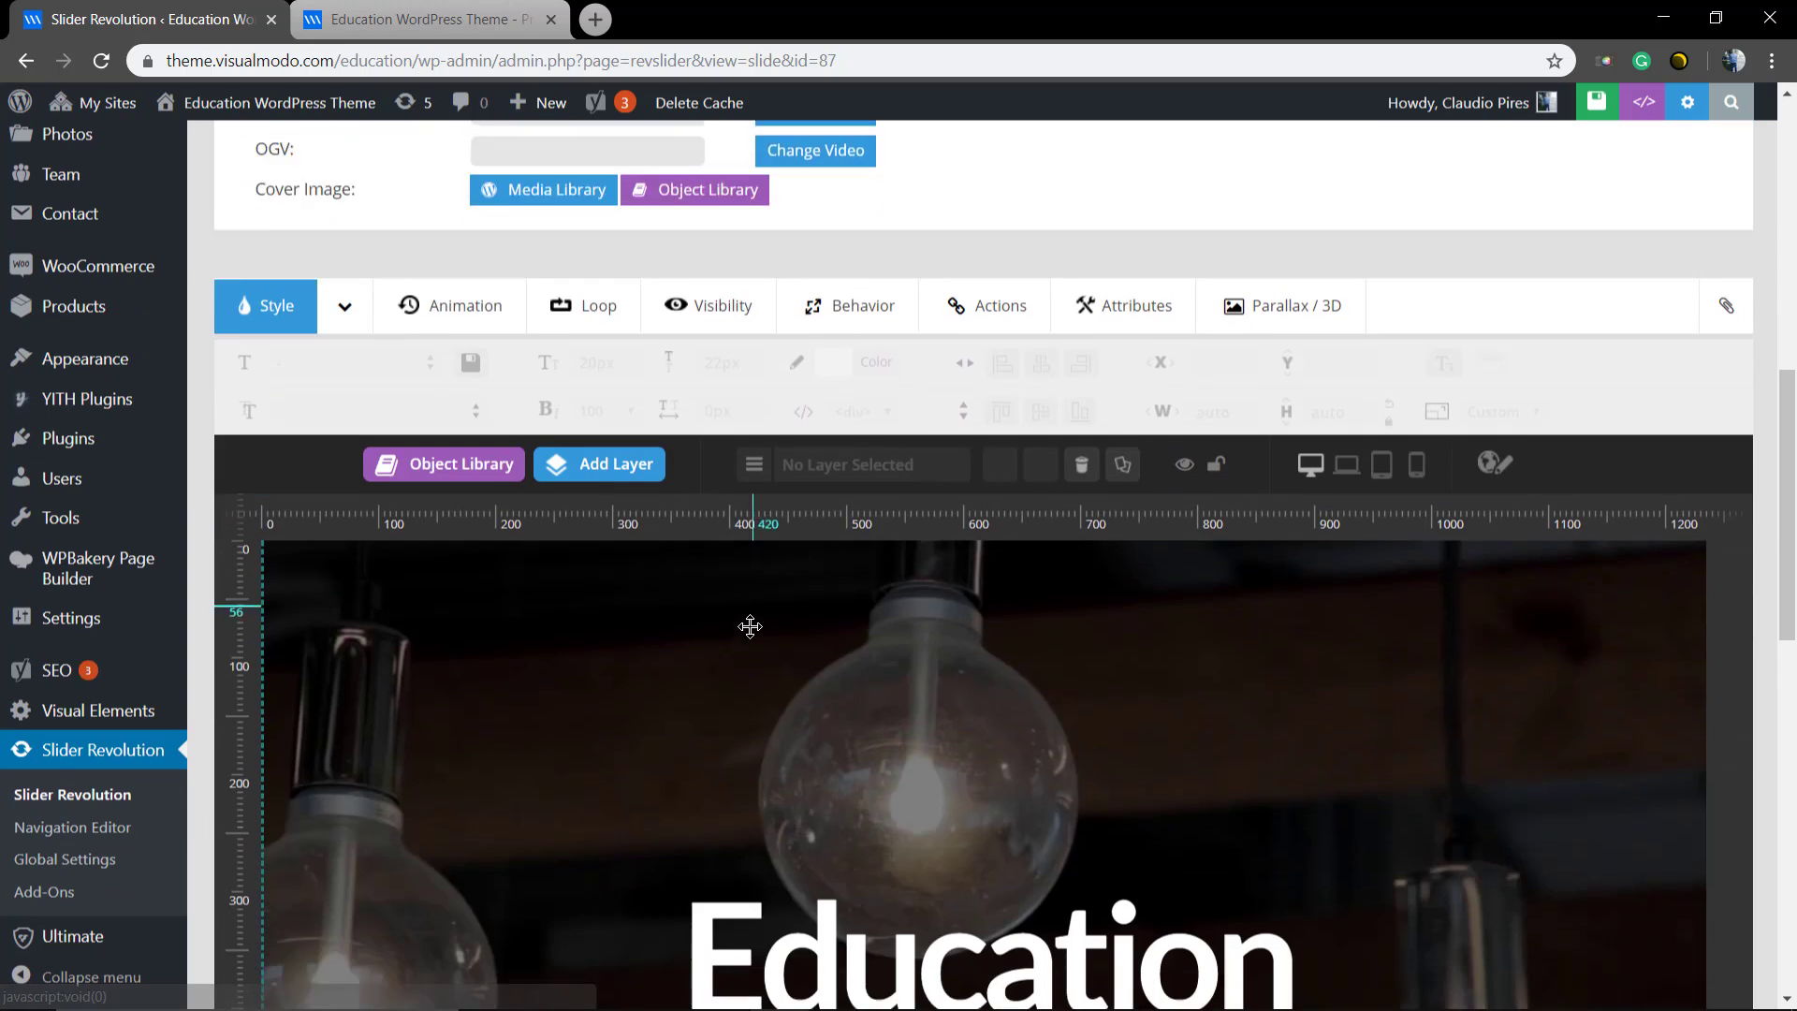
scroll(720, 612, up, 3)
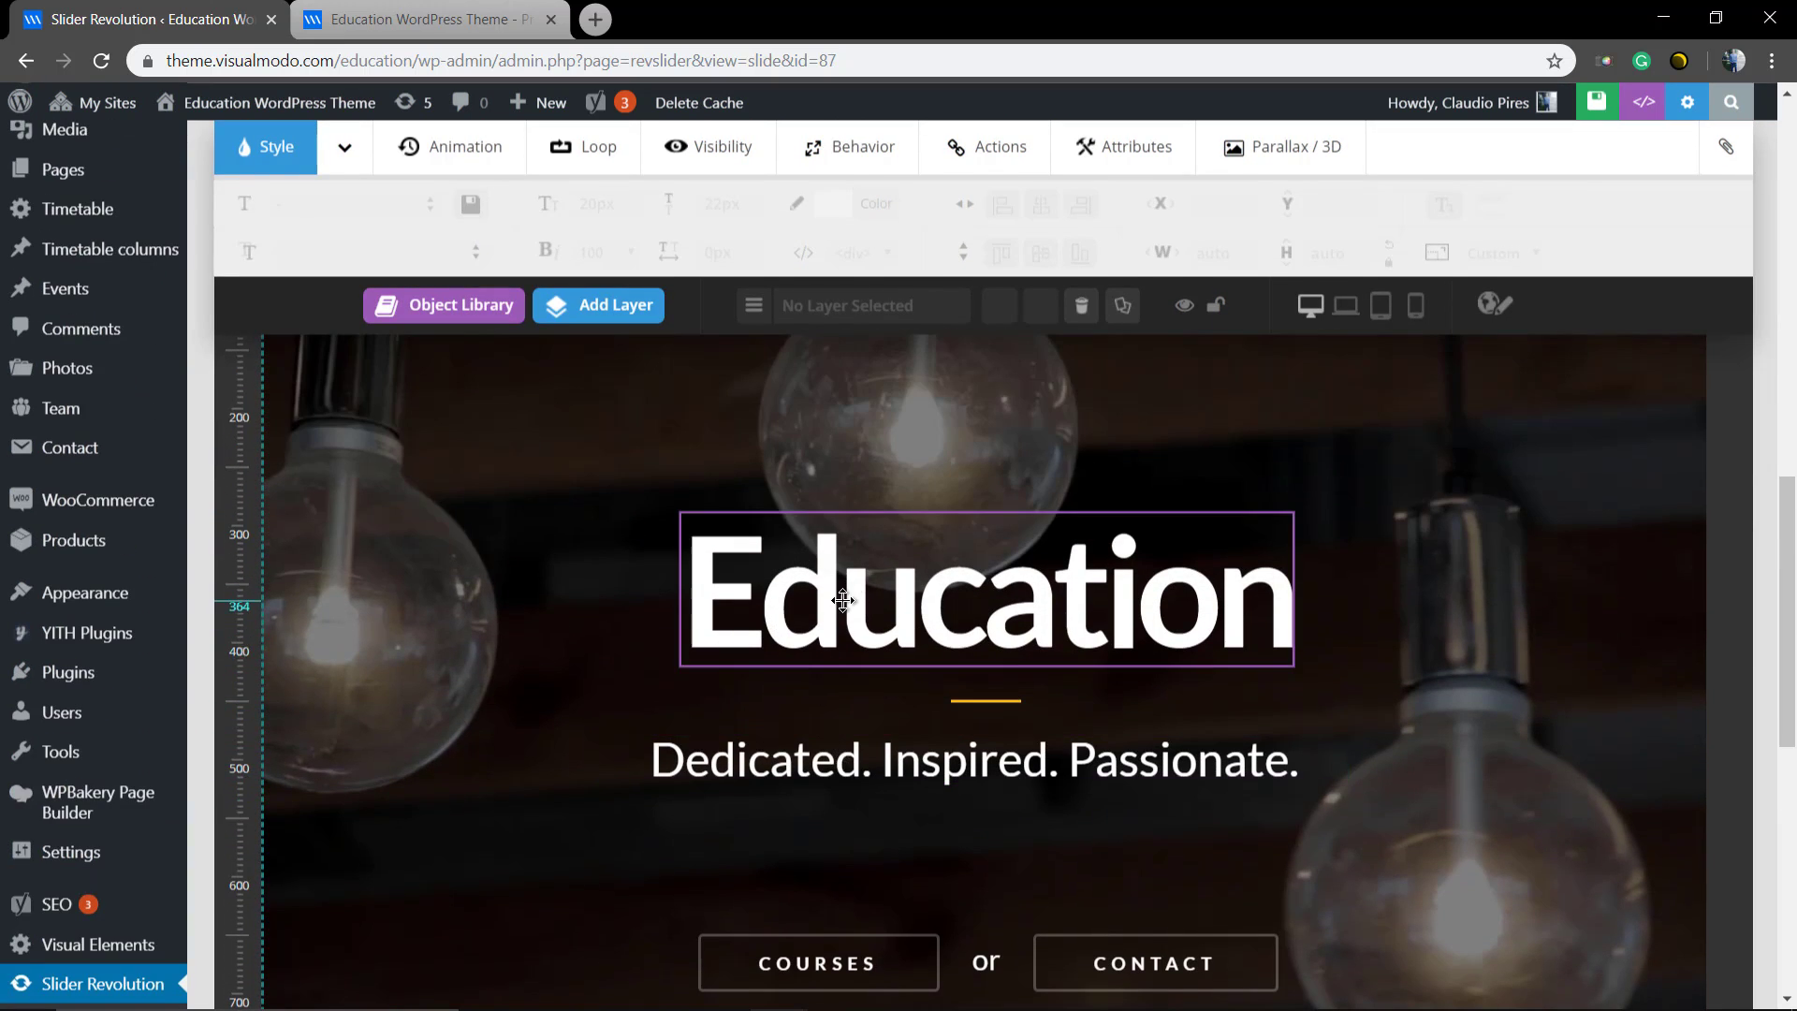
scroll(1262, 582, up, 3)
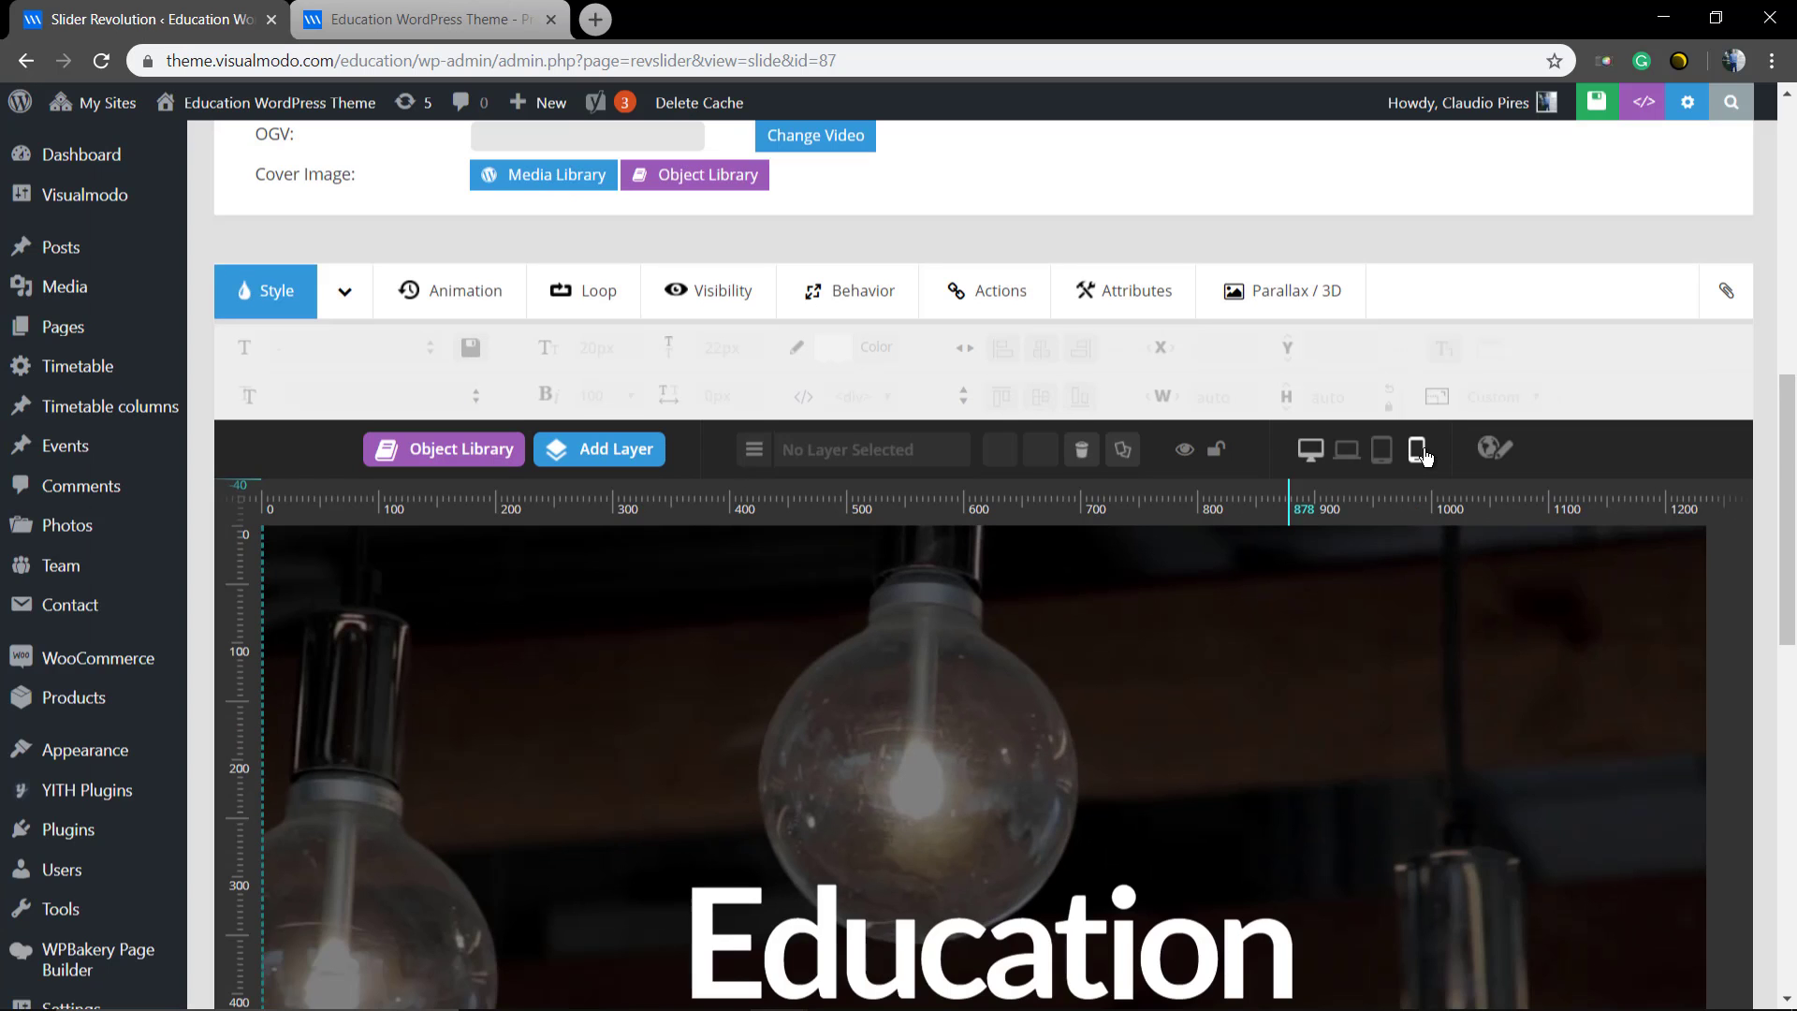
click(1418, 454)
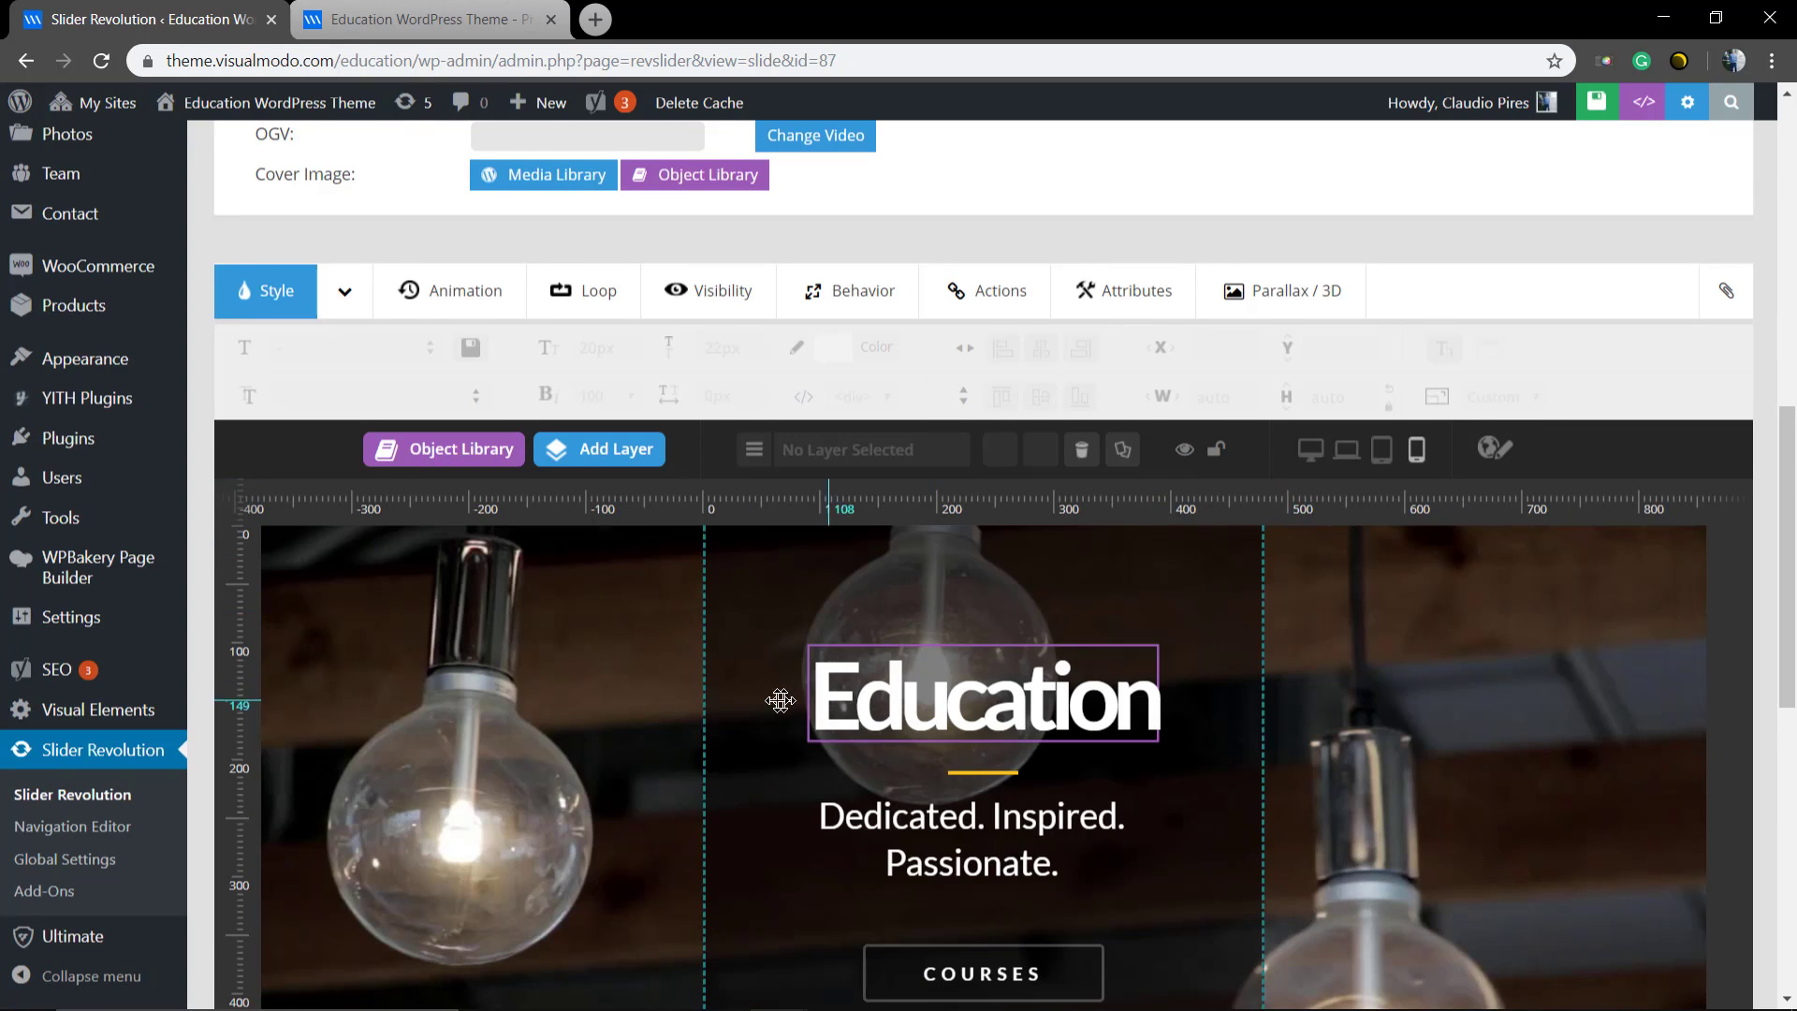
scroll(655, 712, down, 2)
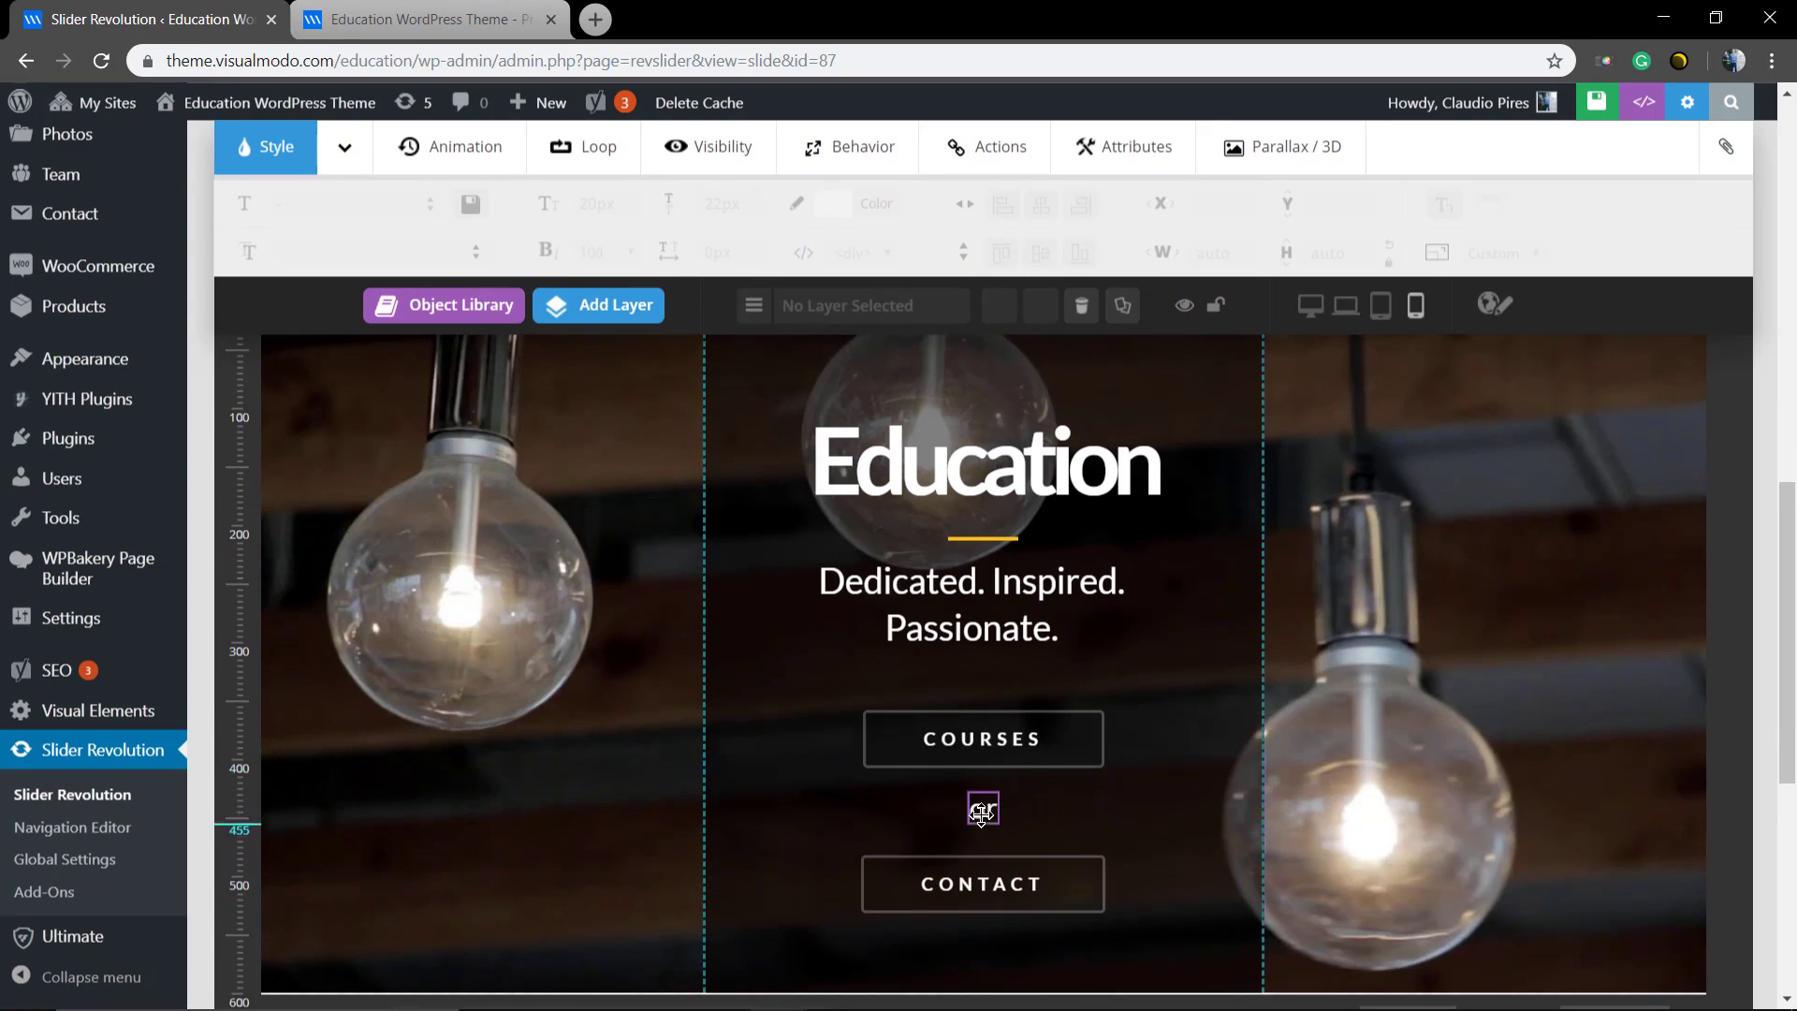
scroll(955, 711, up, 1)
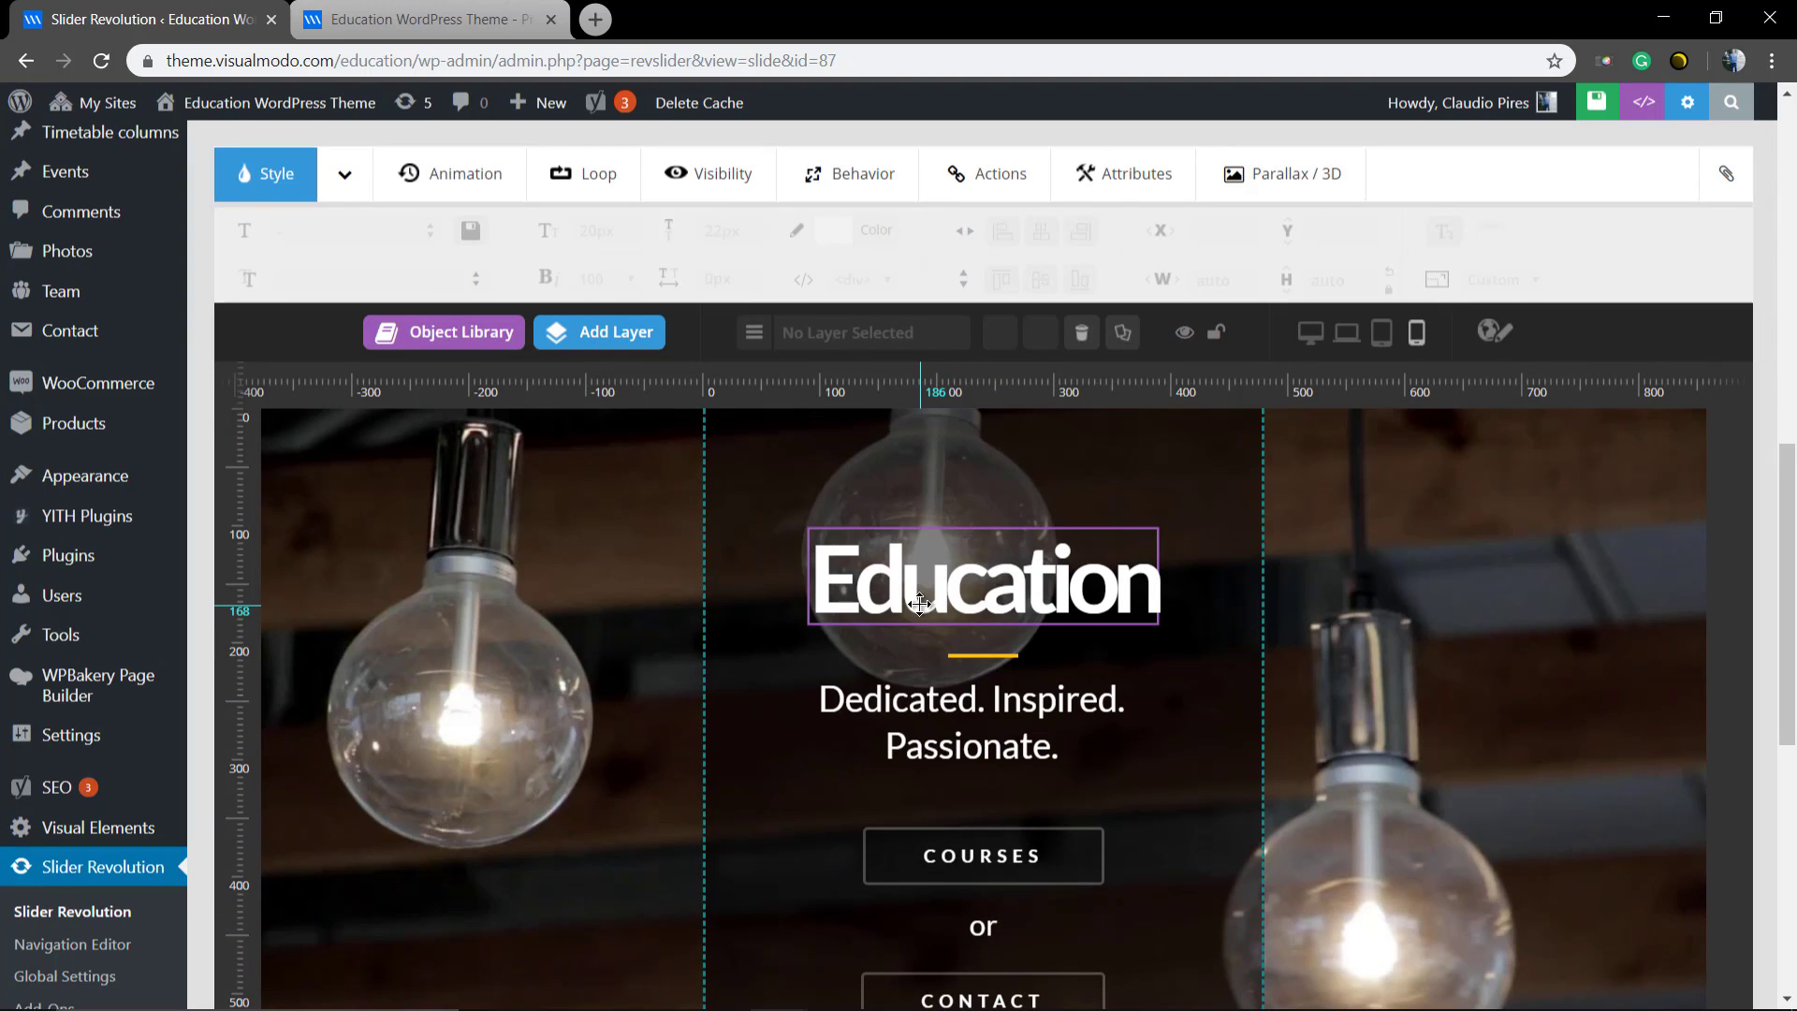
click(920, 603)
click(971, 687)
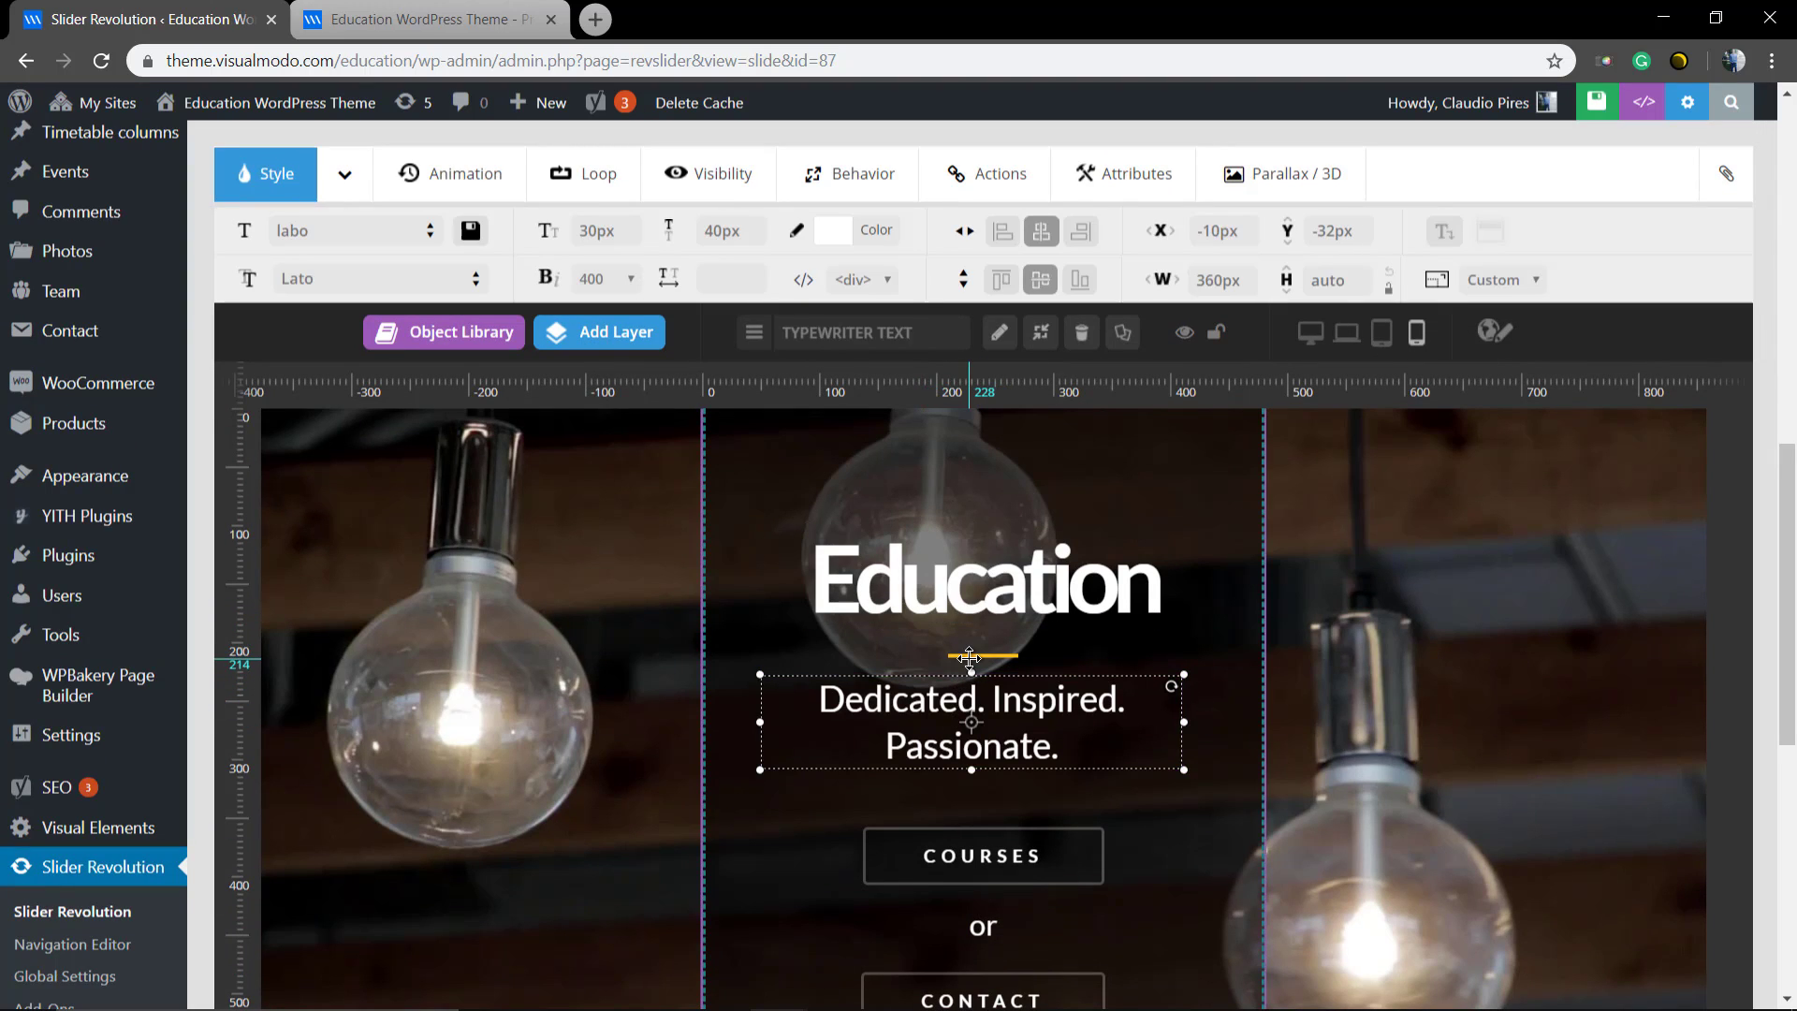
click(967, 656)
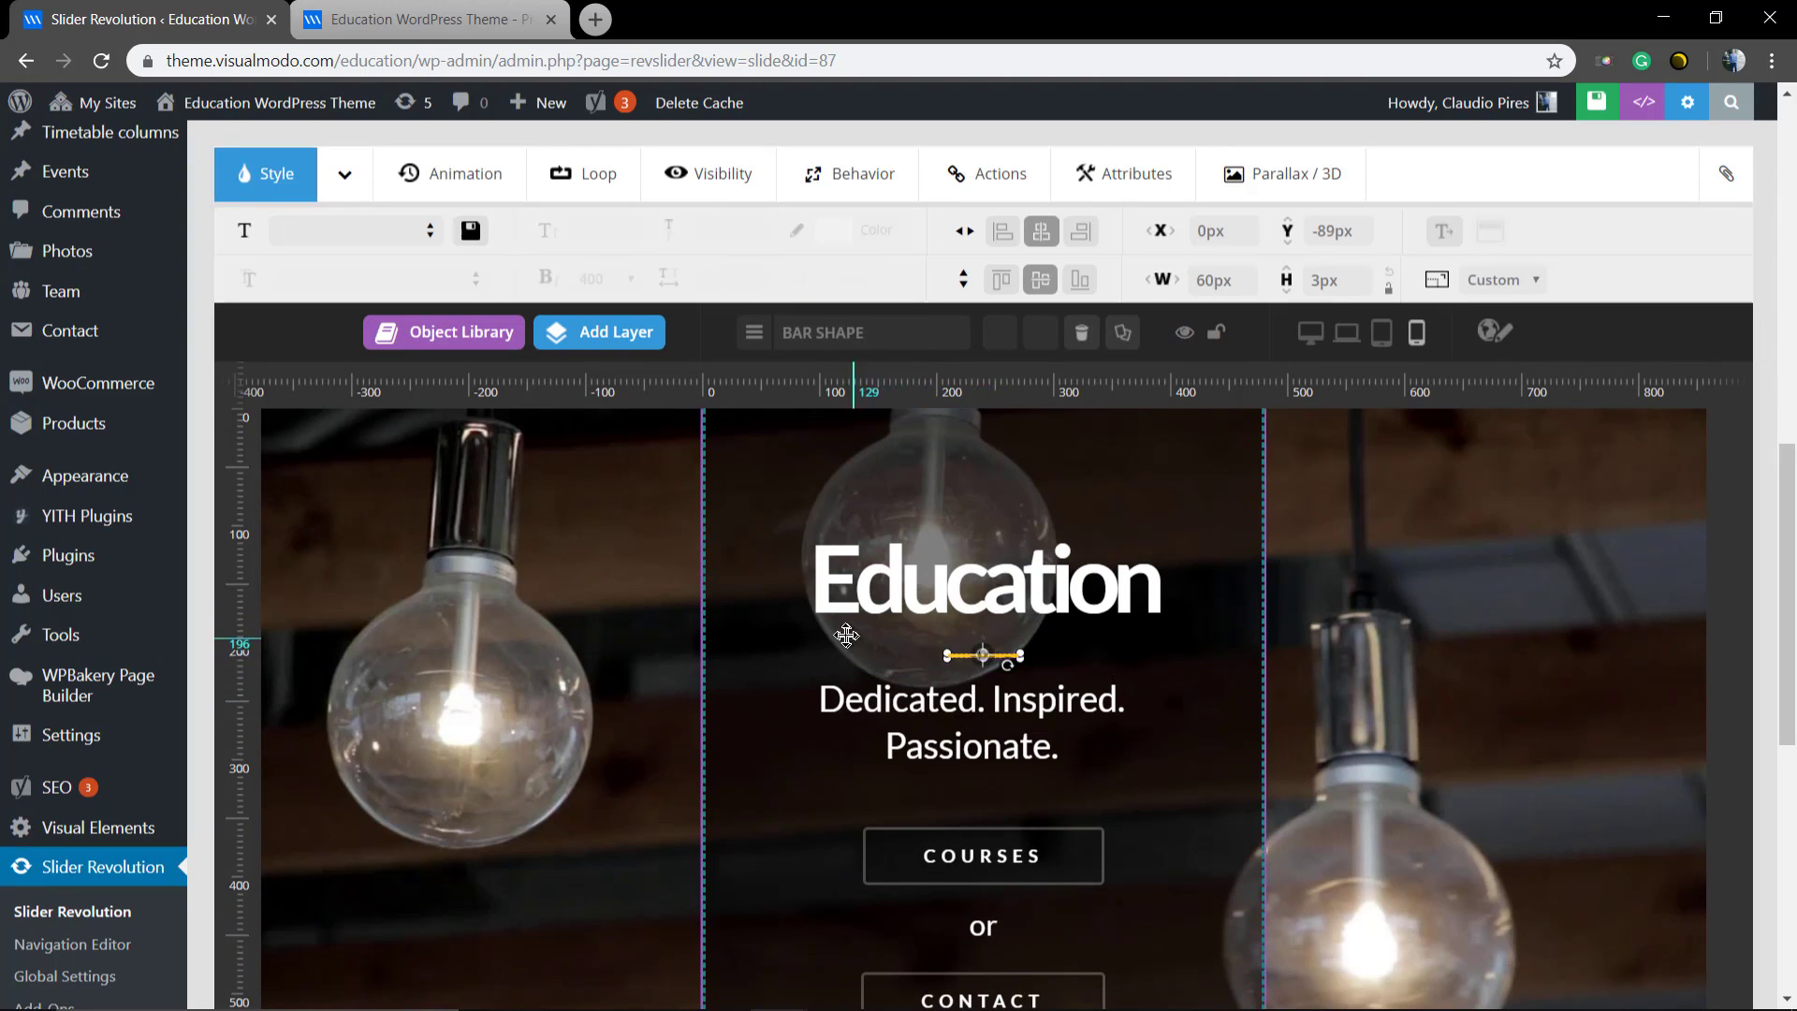
click(343, 176)
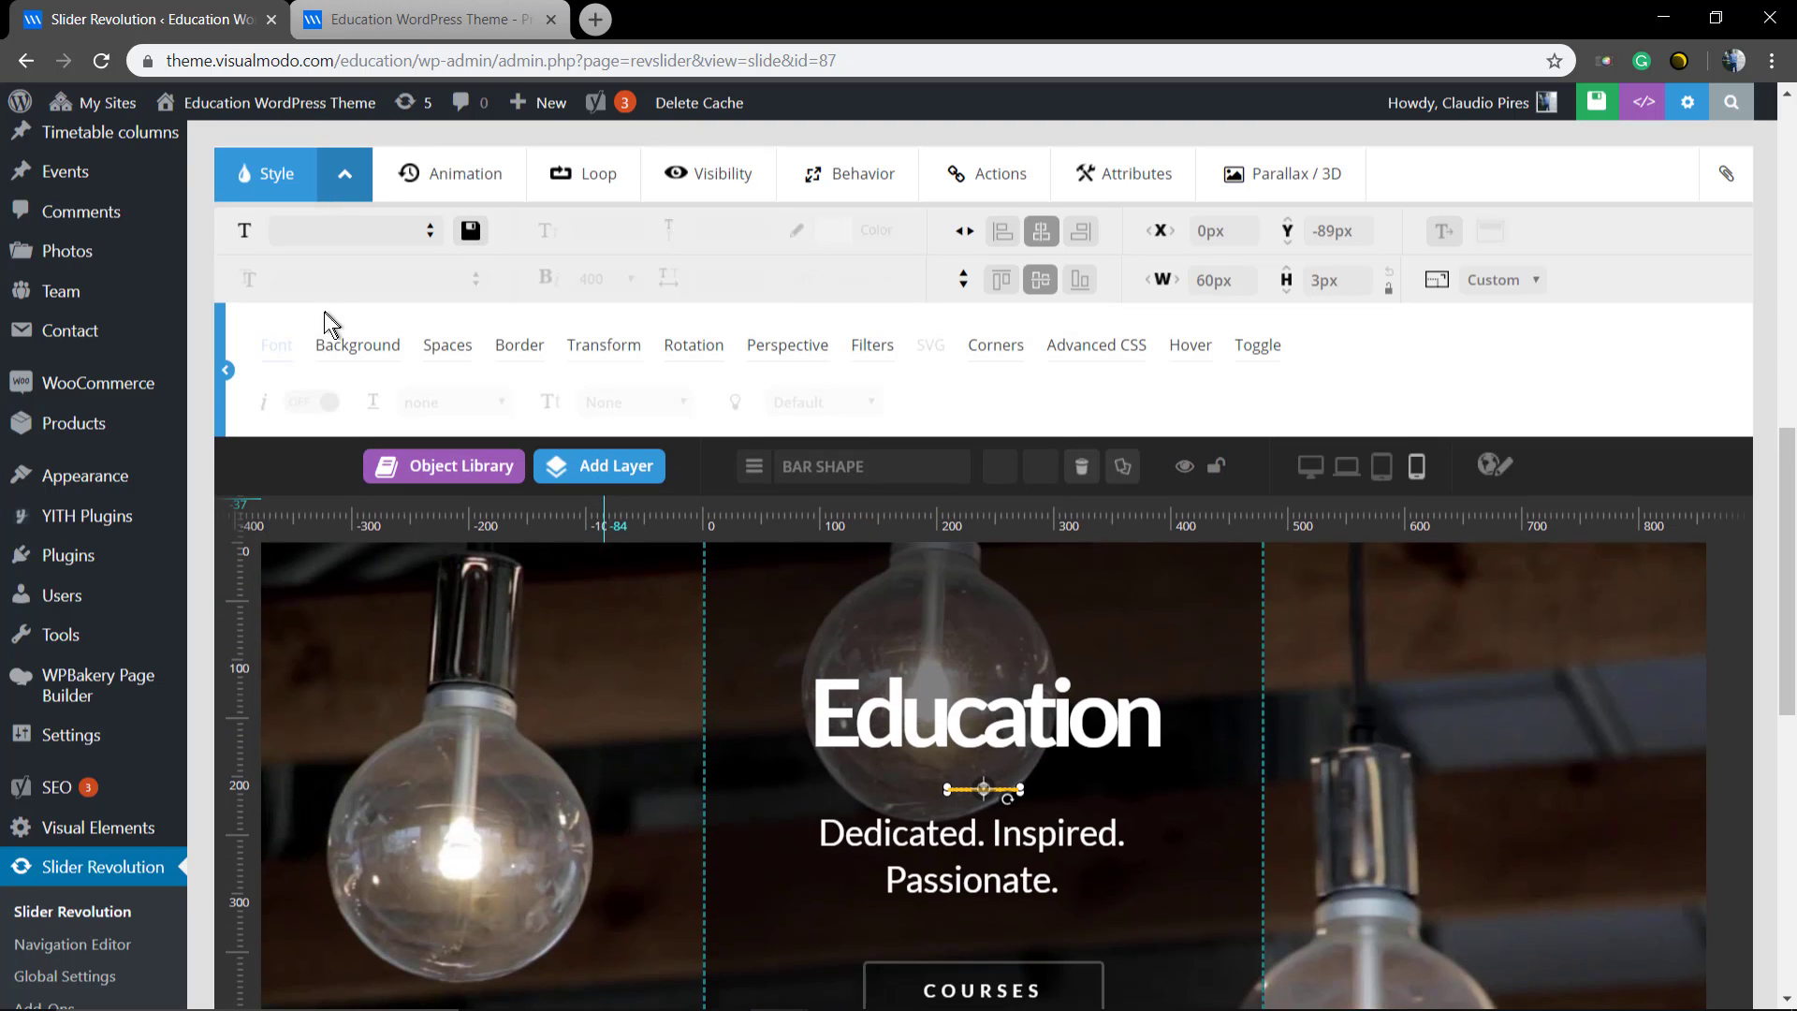
click(353, 360)
click(361, 404)
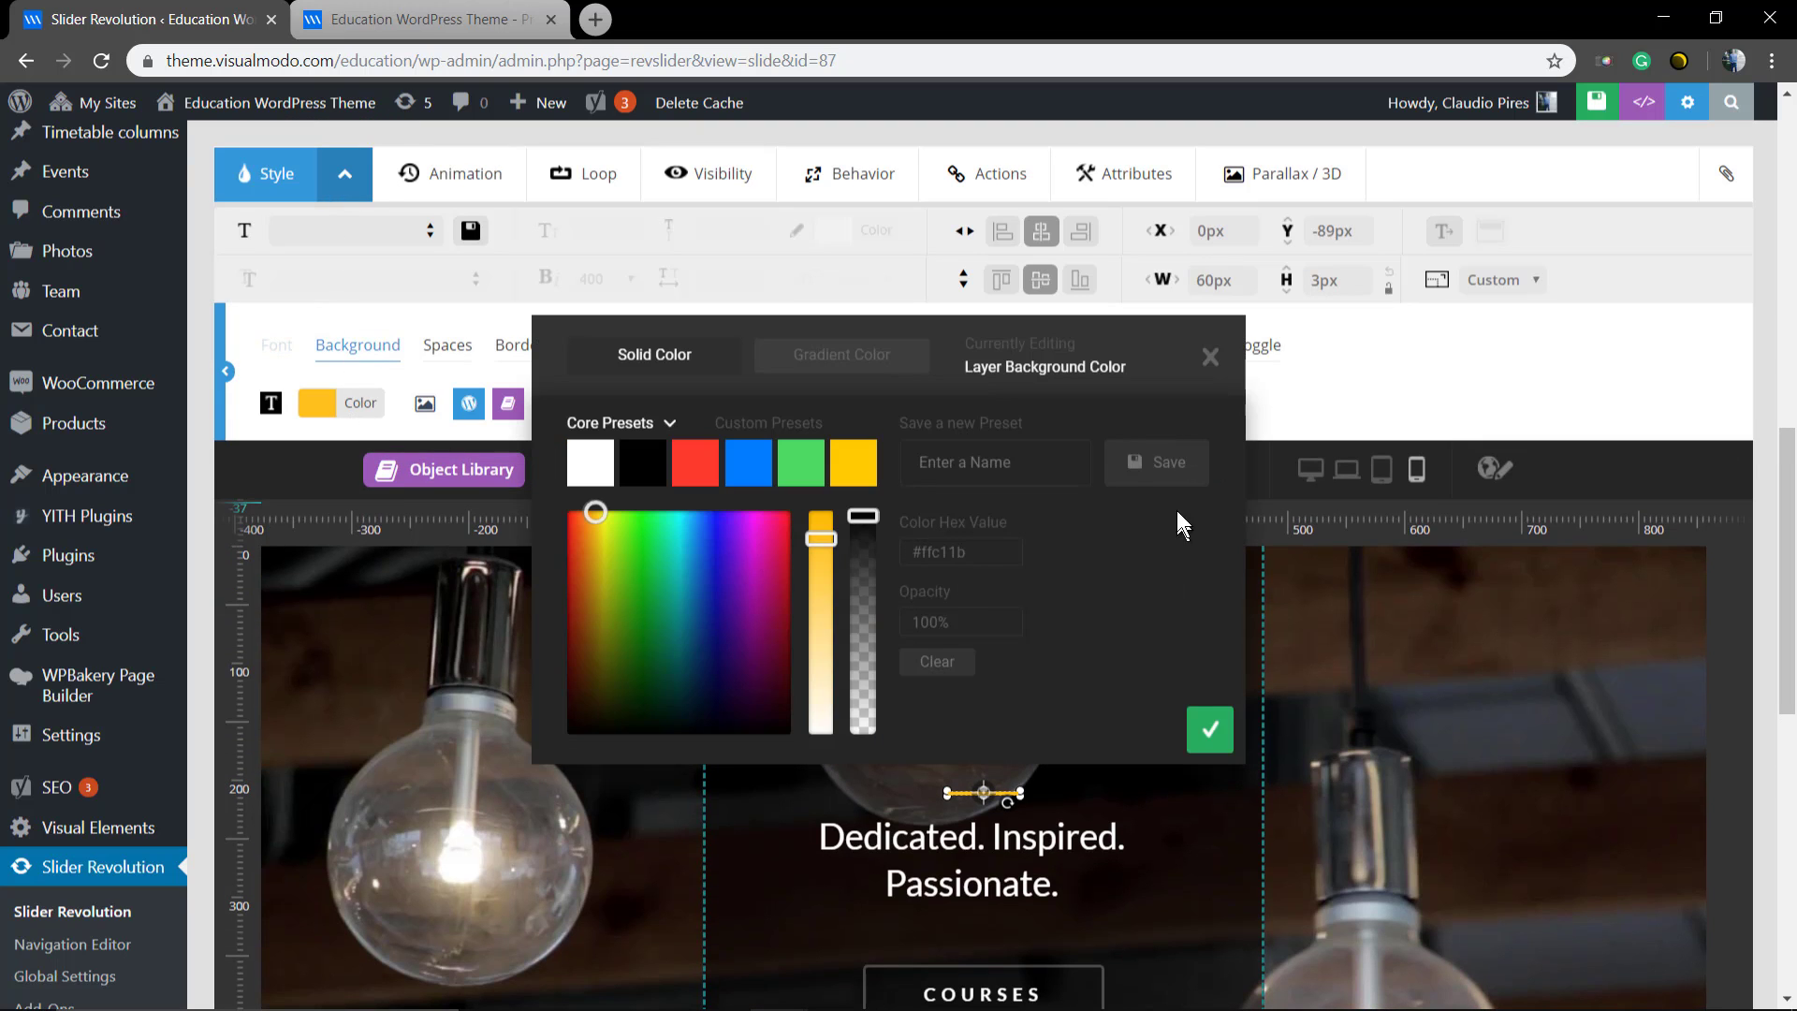
click(784, 477)
click(1210, 729)
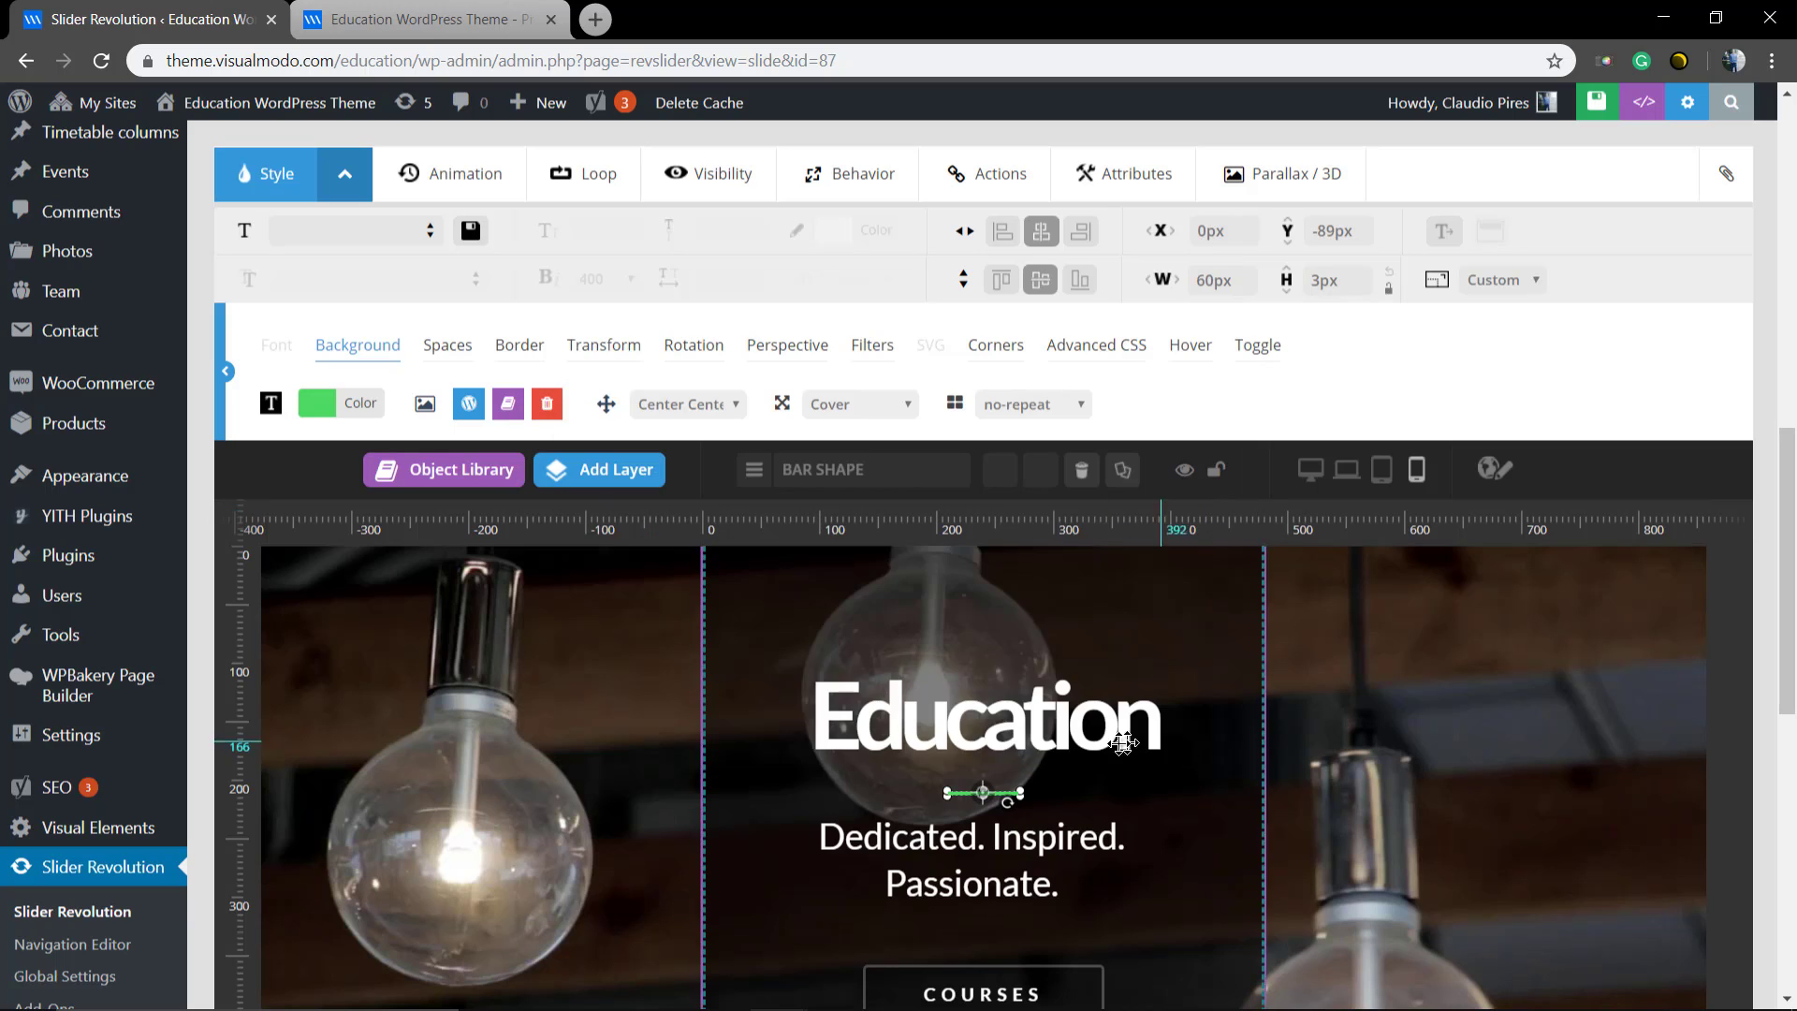
click(1085, 791)
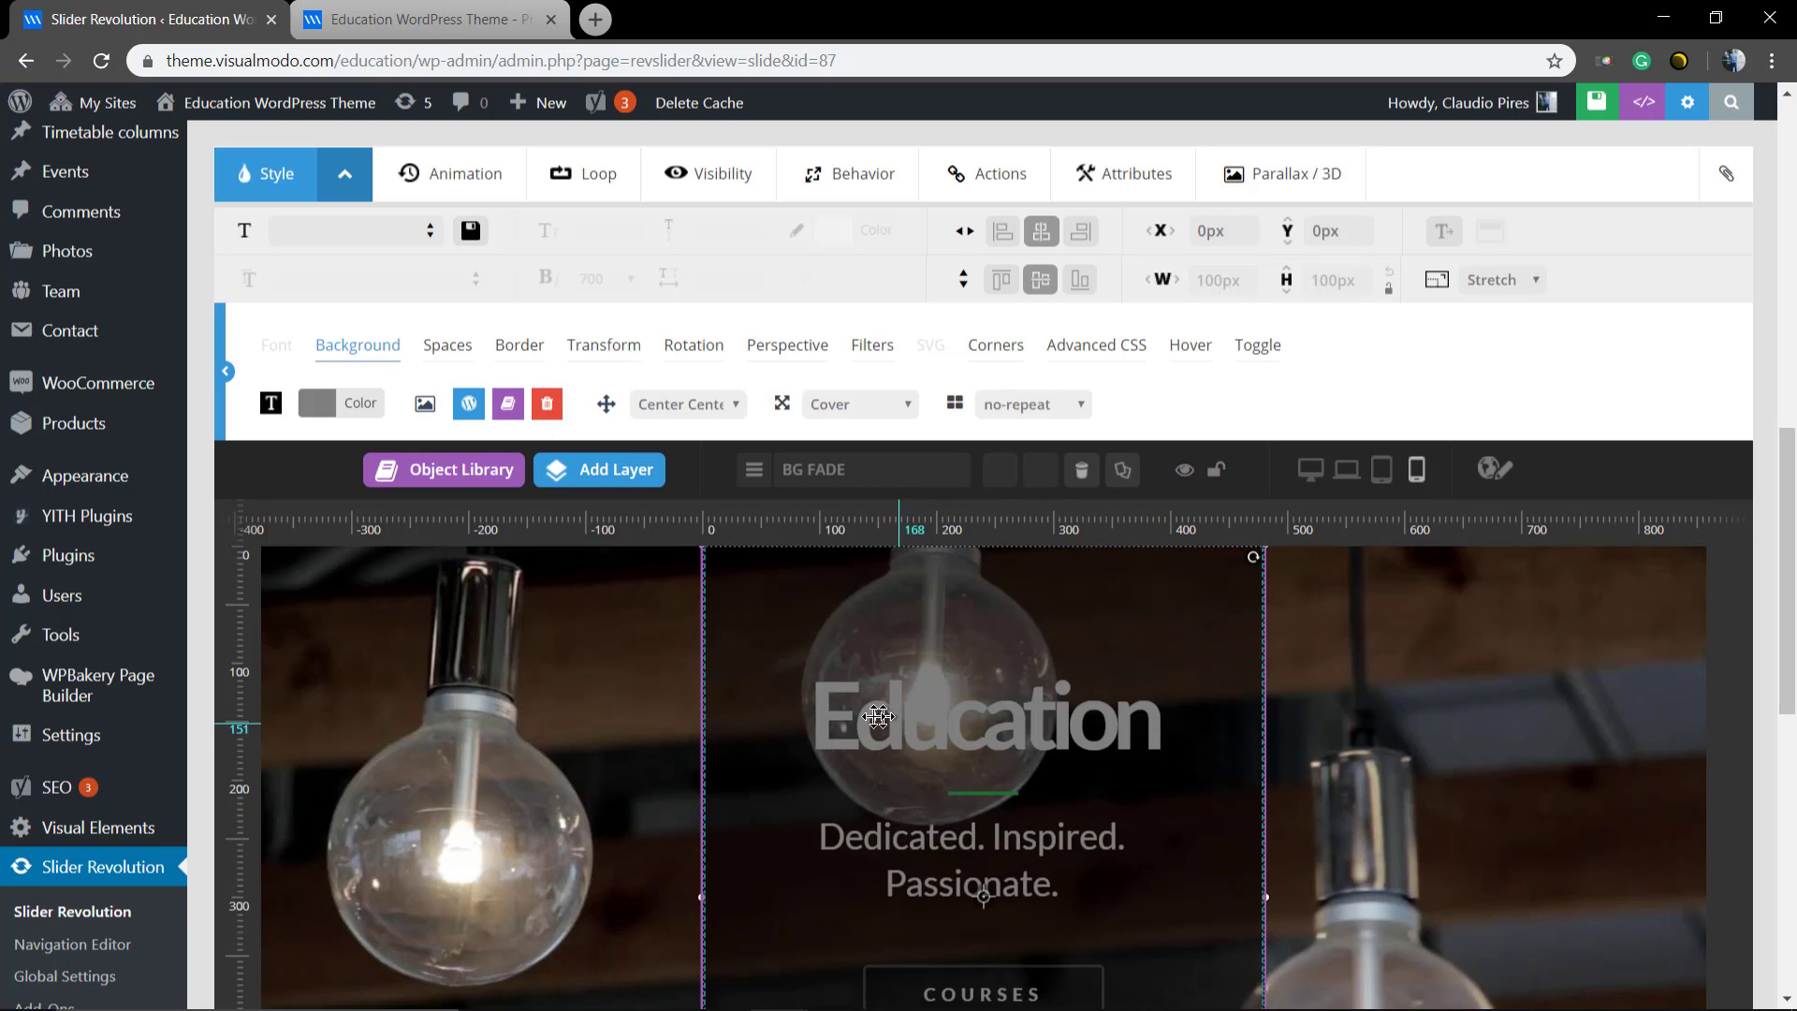
scroll(656, 702, down, 5)
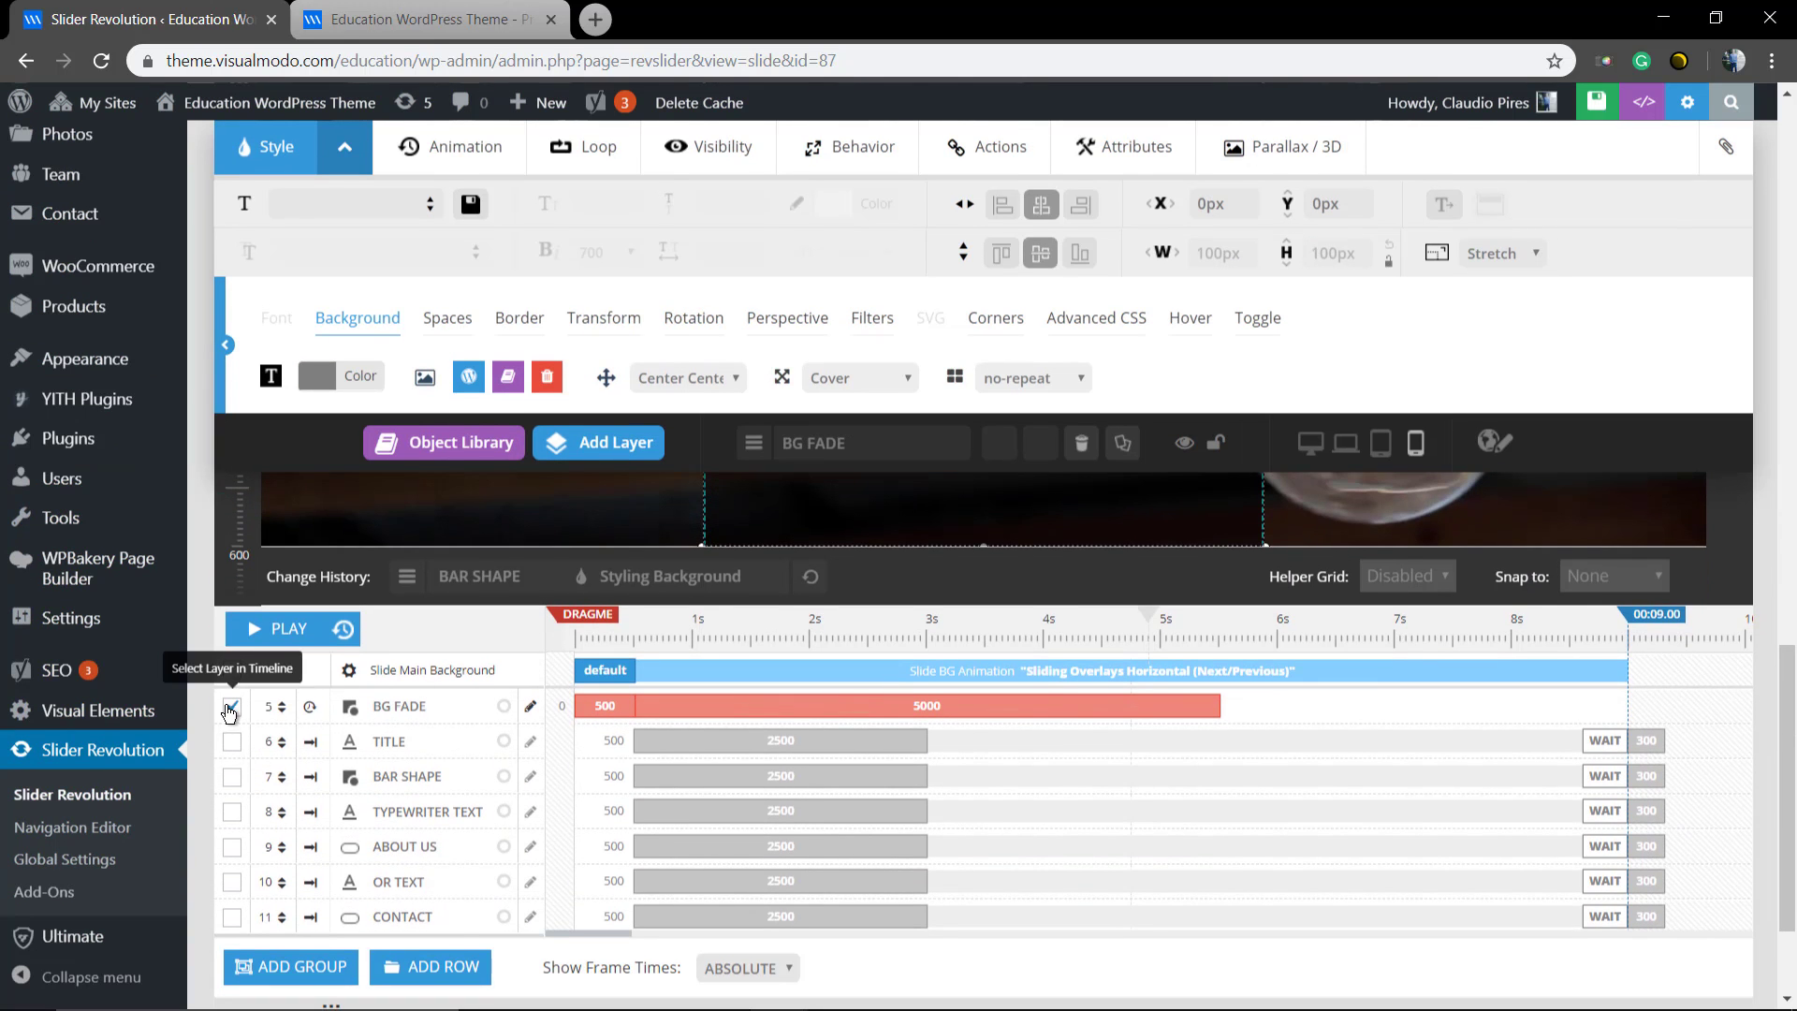
click(232, 742)
scroll(493, 749, up, 2)
scroll(493, 749, up, 5)
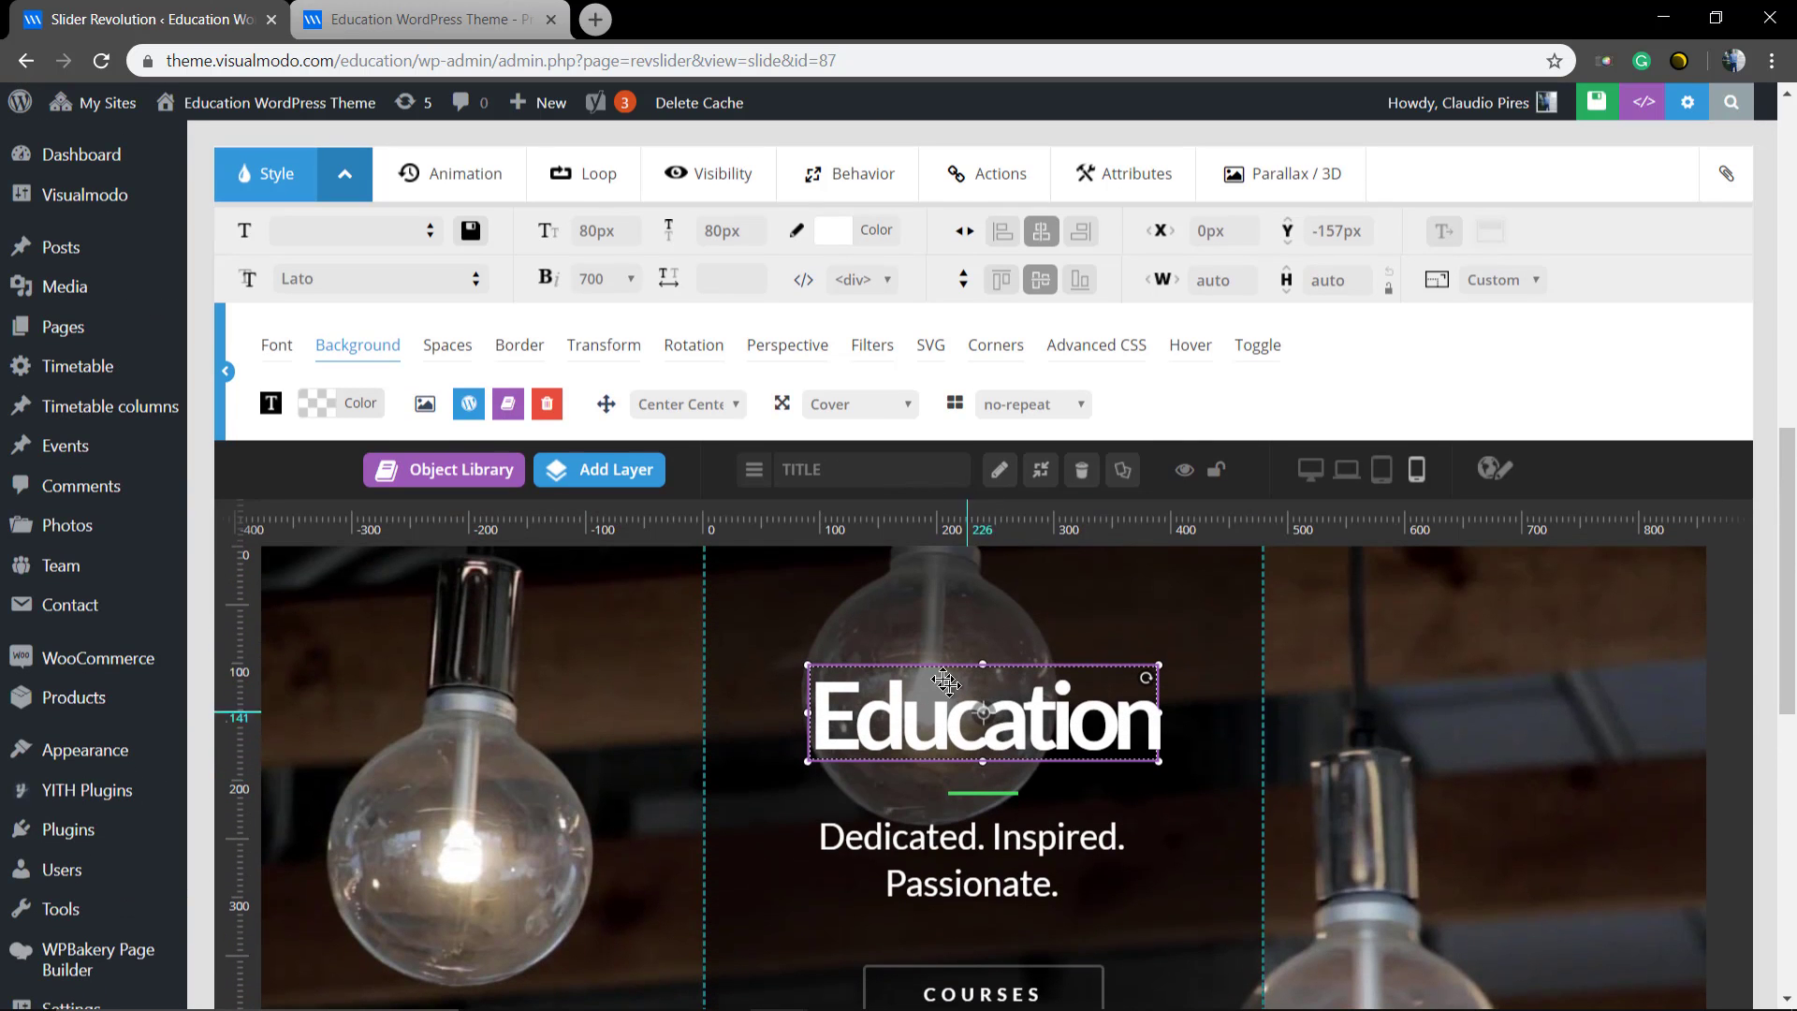
scroll(1028, 719, up, 2)
scroll(1030, 730, down, 5)
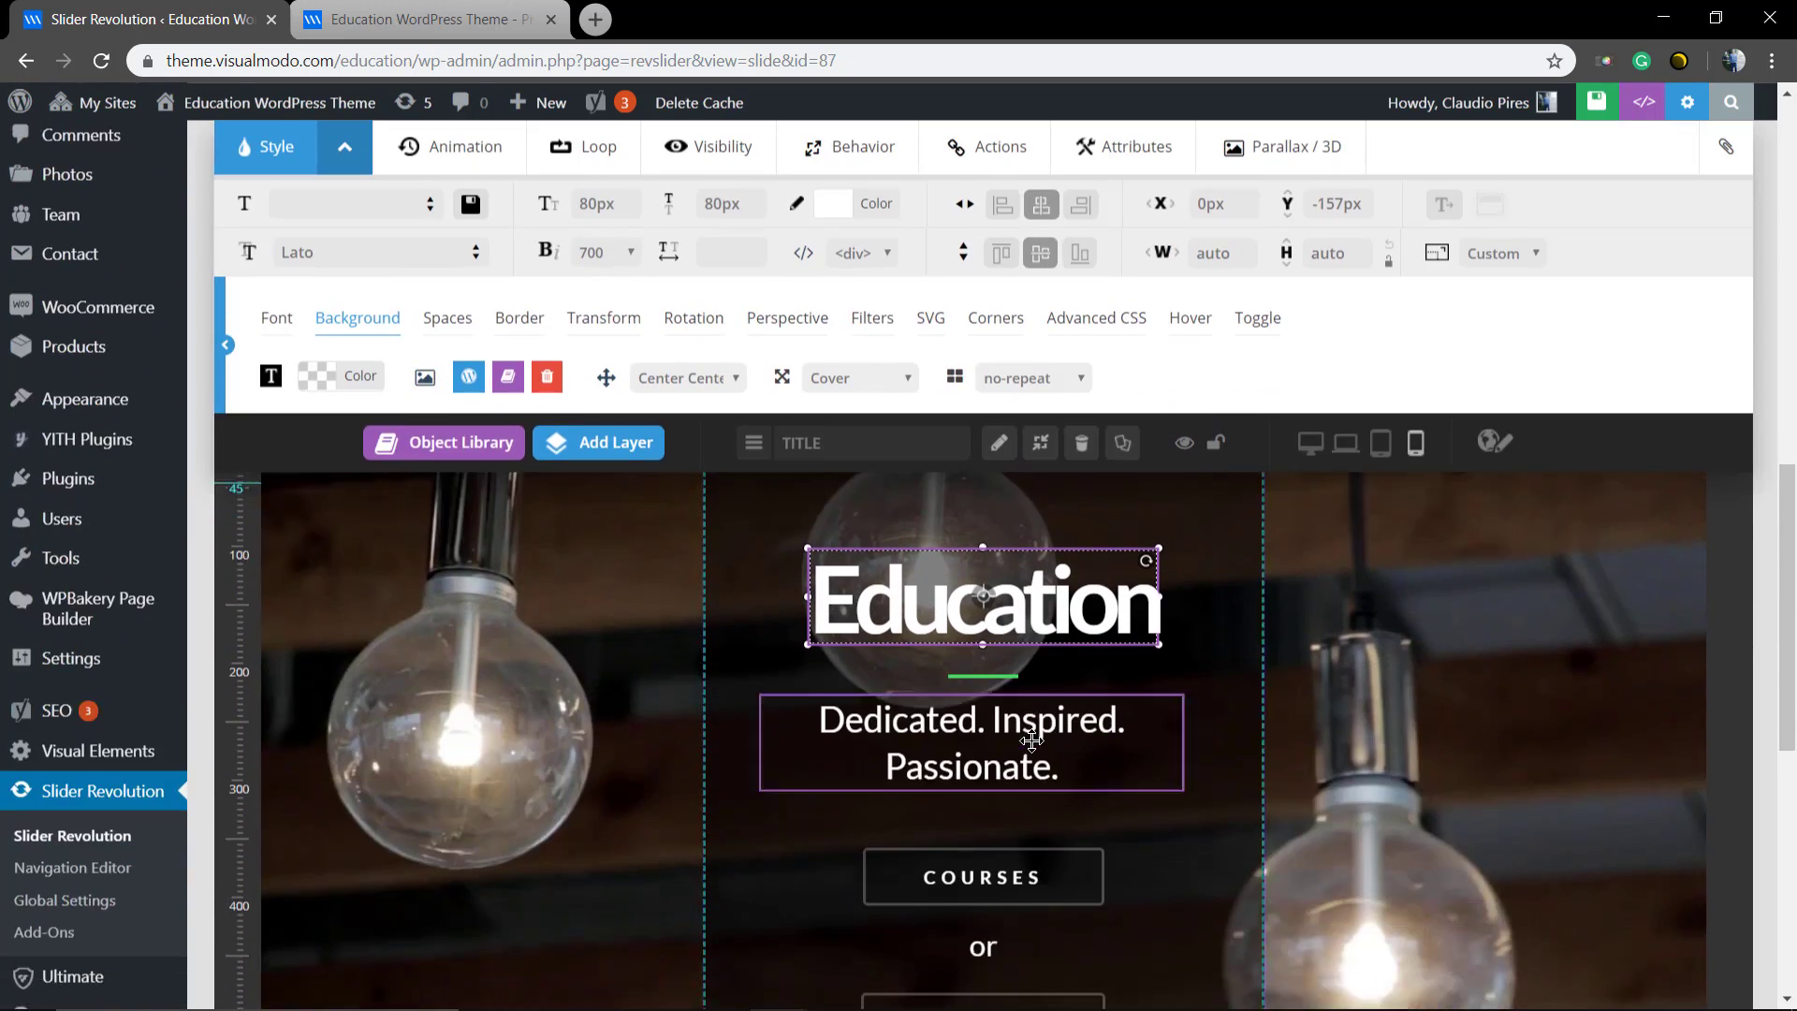
scroll(1032, 741, up, 4)
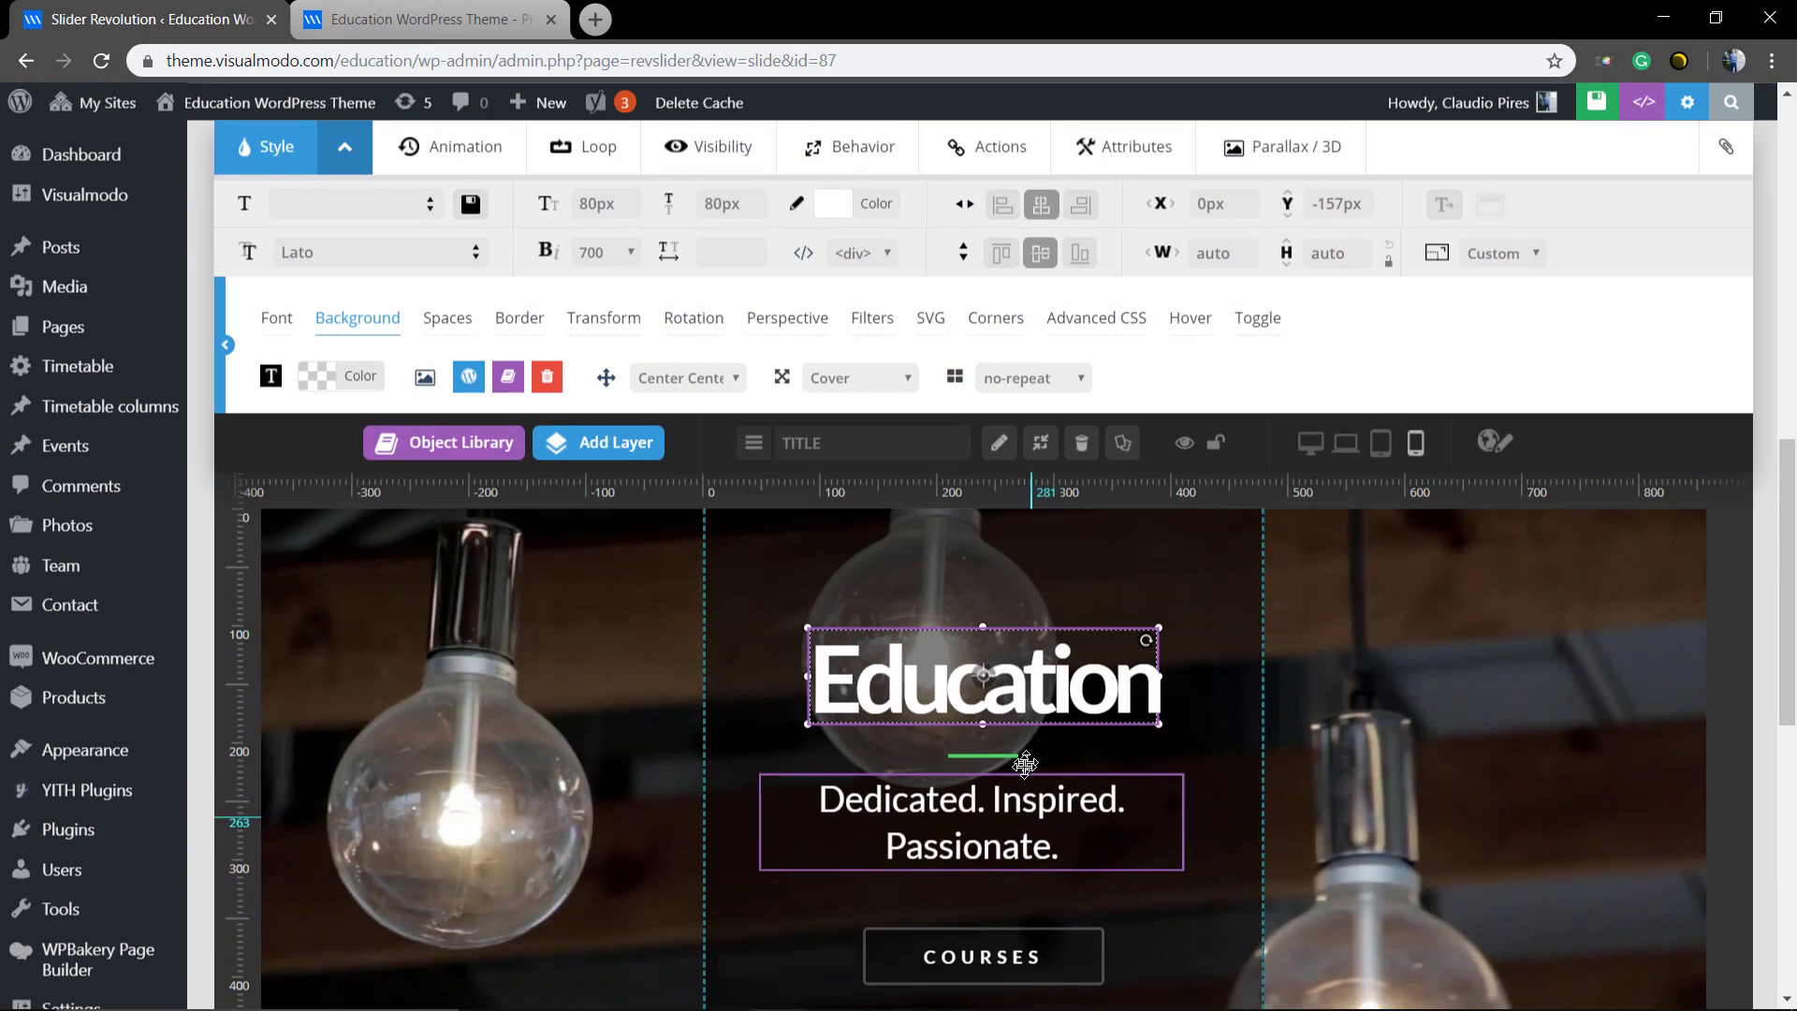
scroll(1097, 773, up, 2)
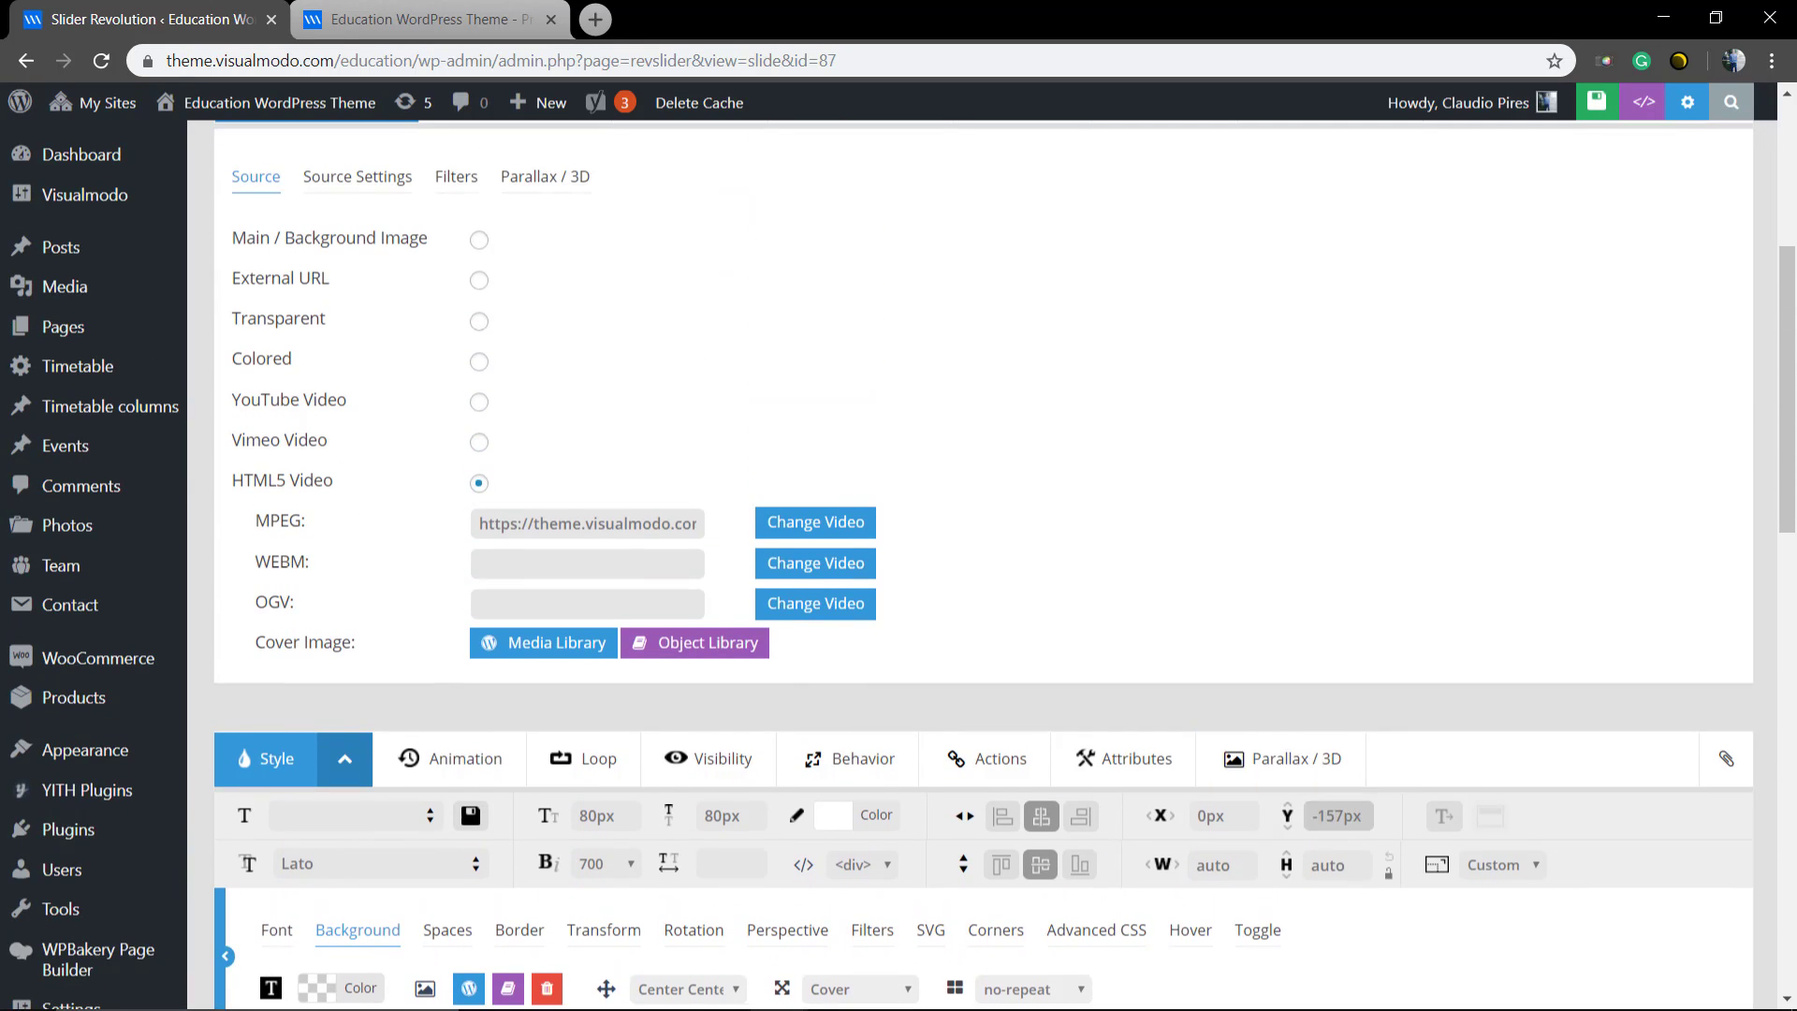
scroll(1307, 773, down, 1)
scroll(1282, 717, down, 2)
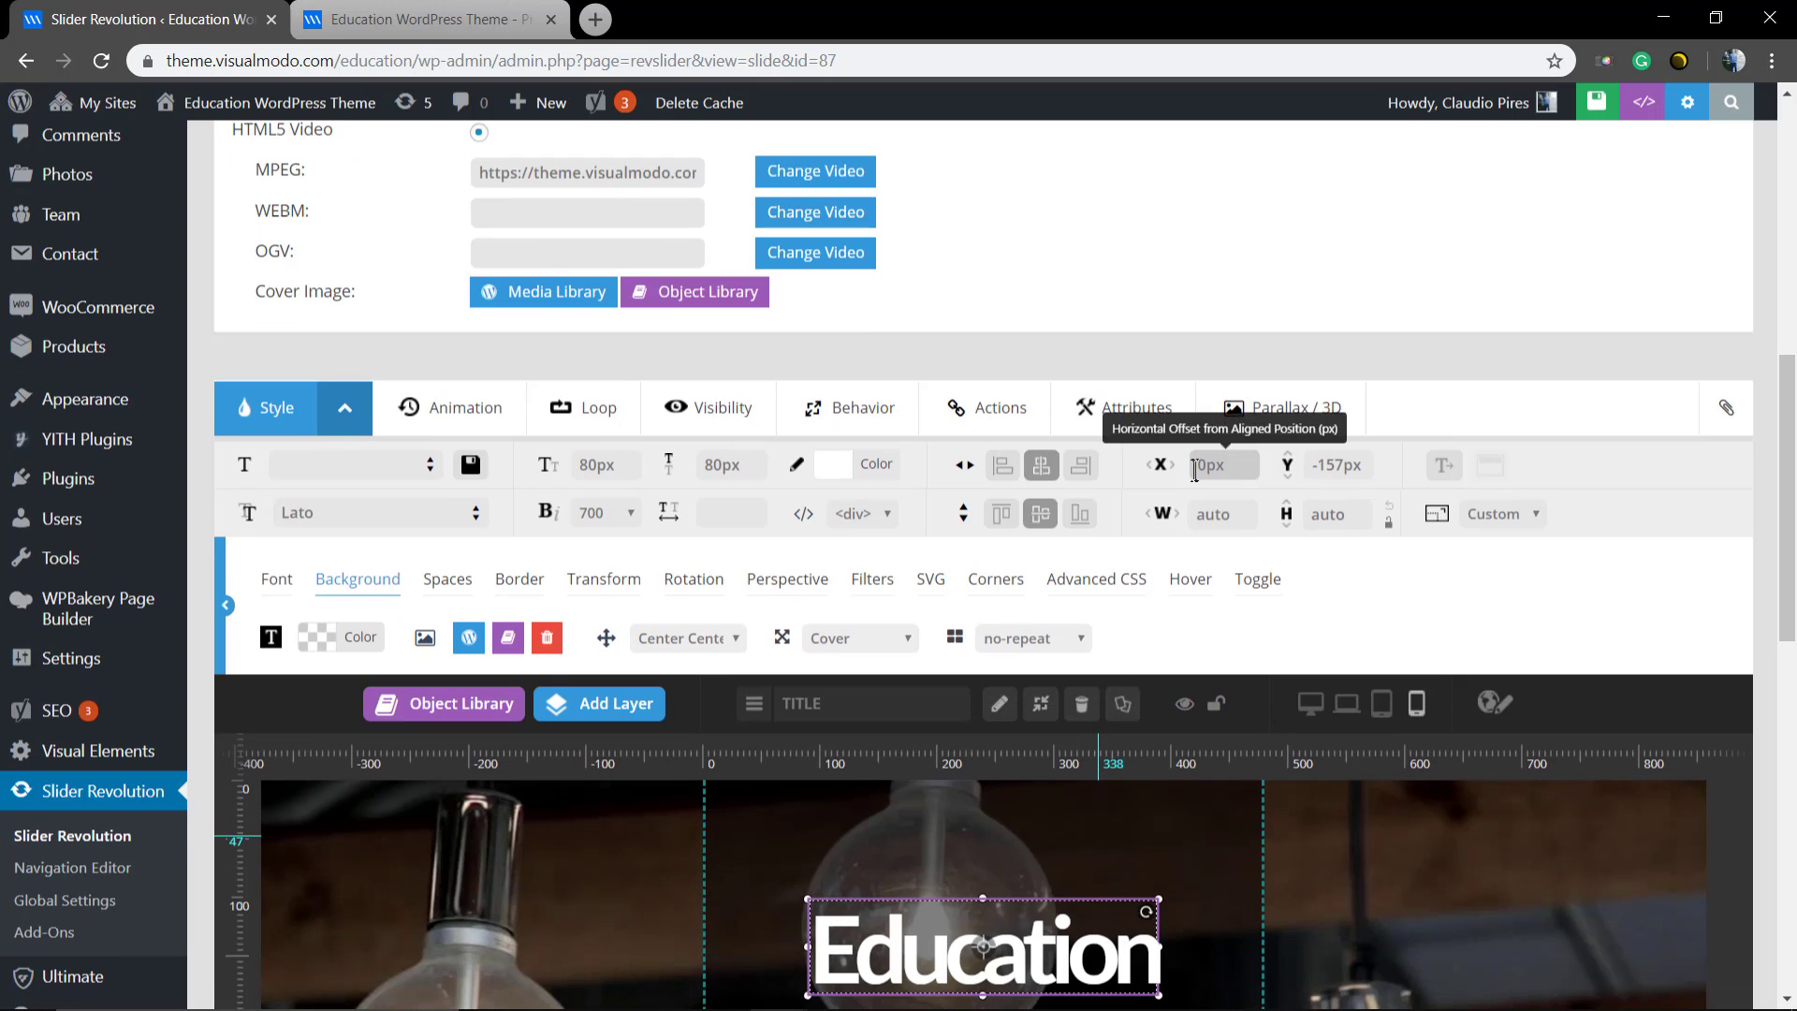
scroll(1294, 474, down, 2)
scroll(830, 525, up, 8)
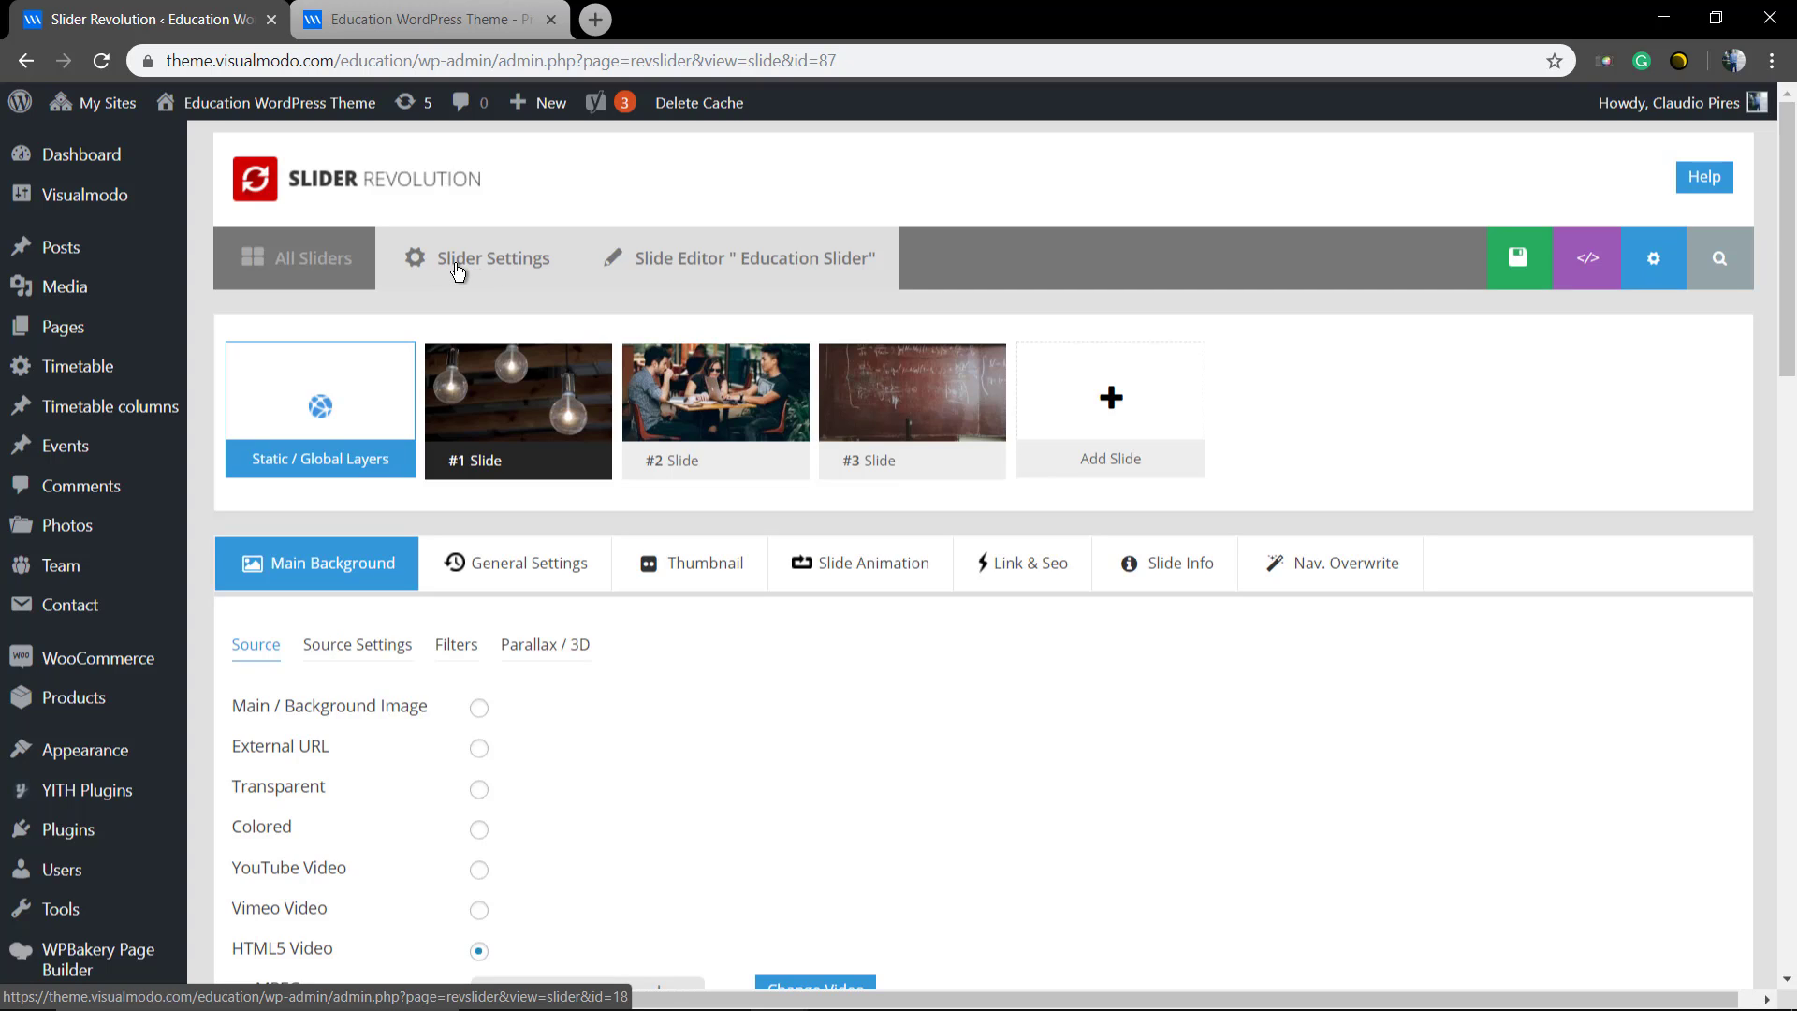
click(457, 270)
click(980, 201)
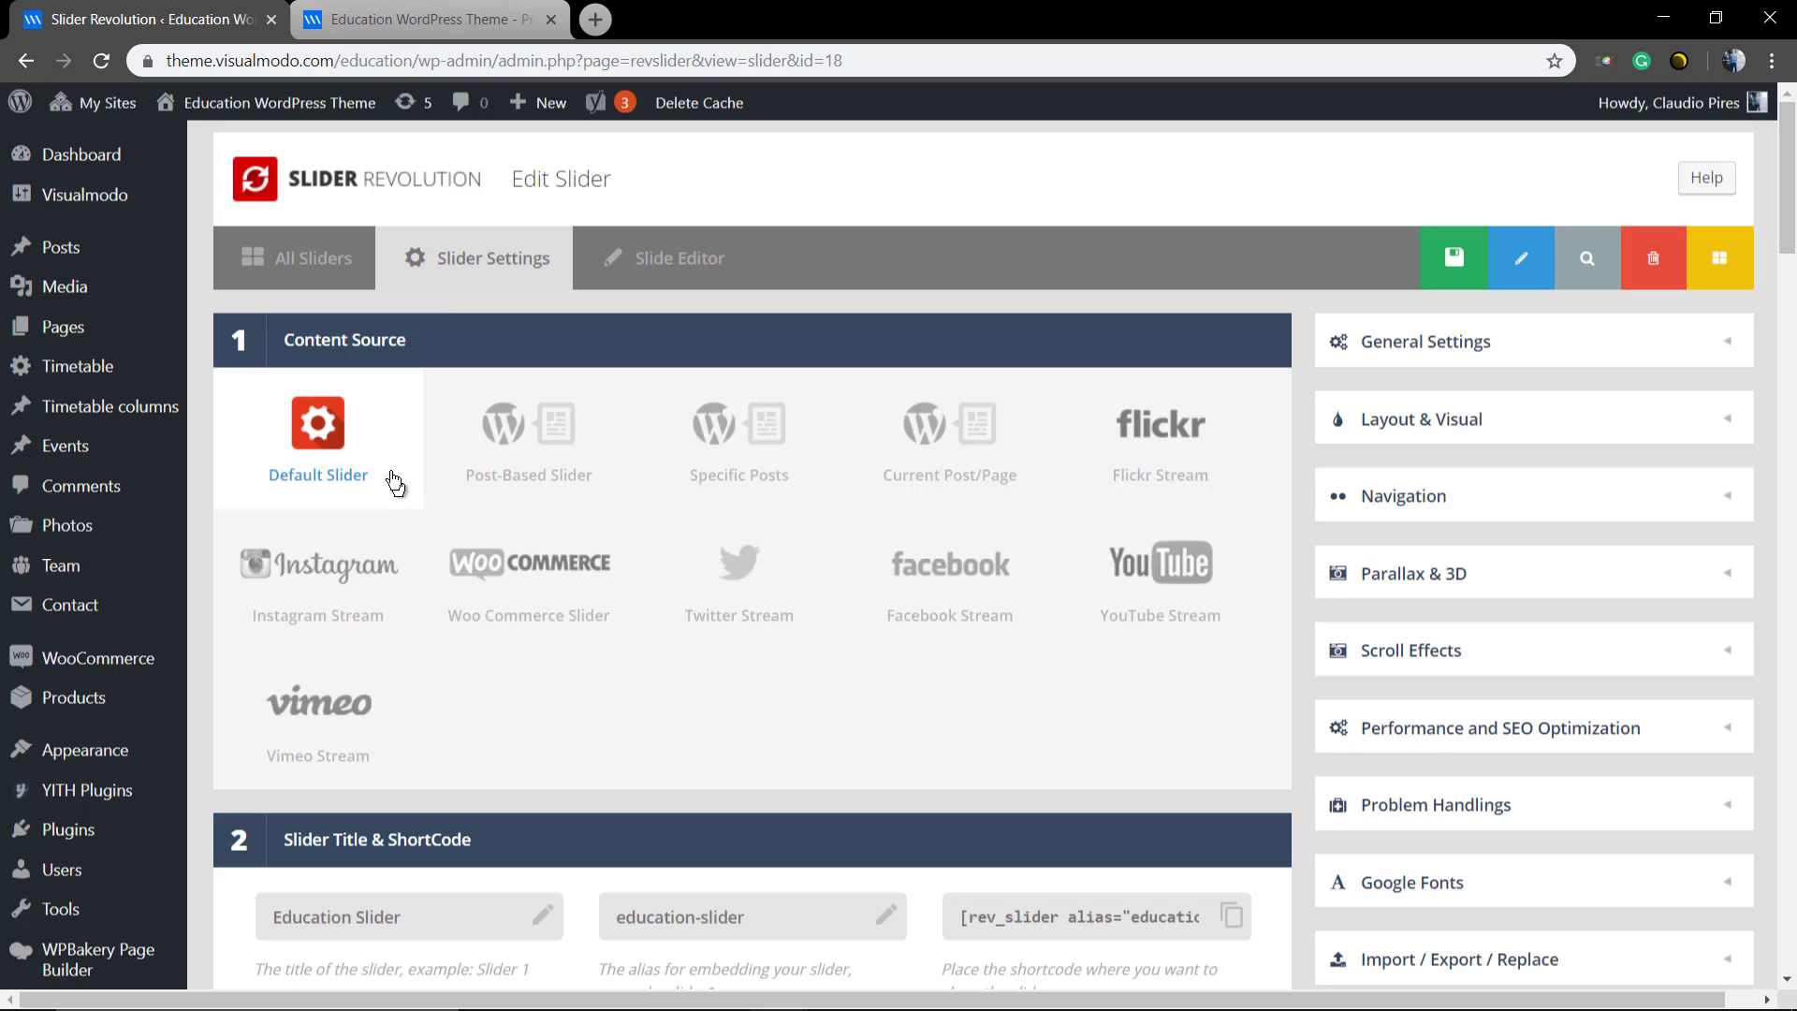
scroll(334, 456, down, 4)
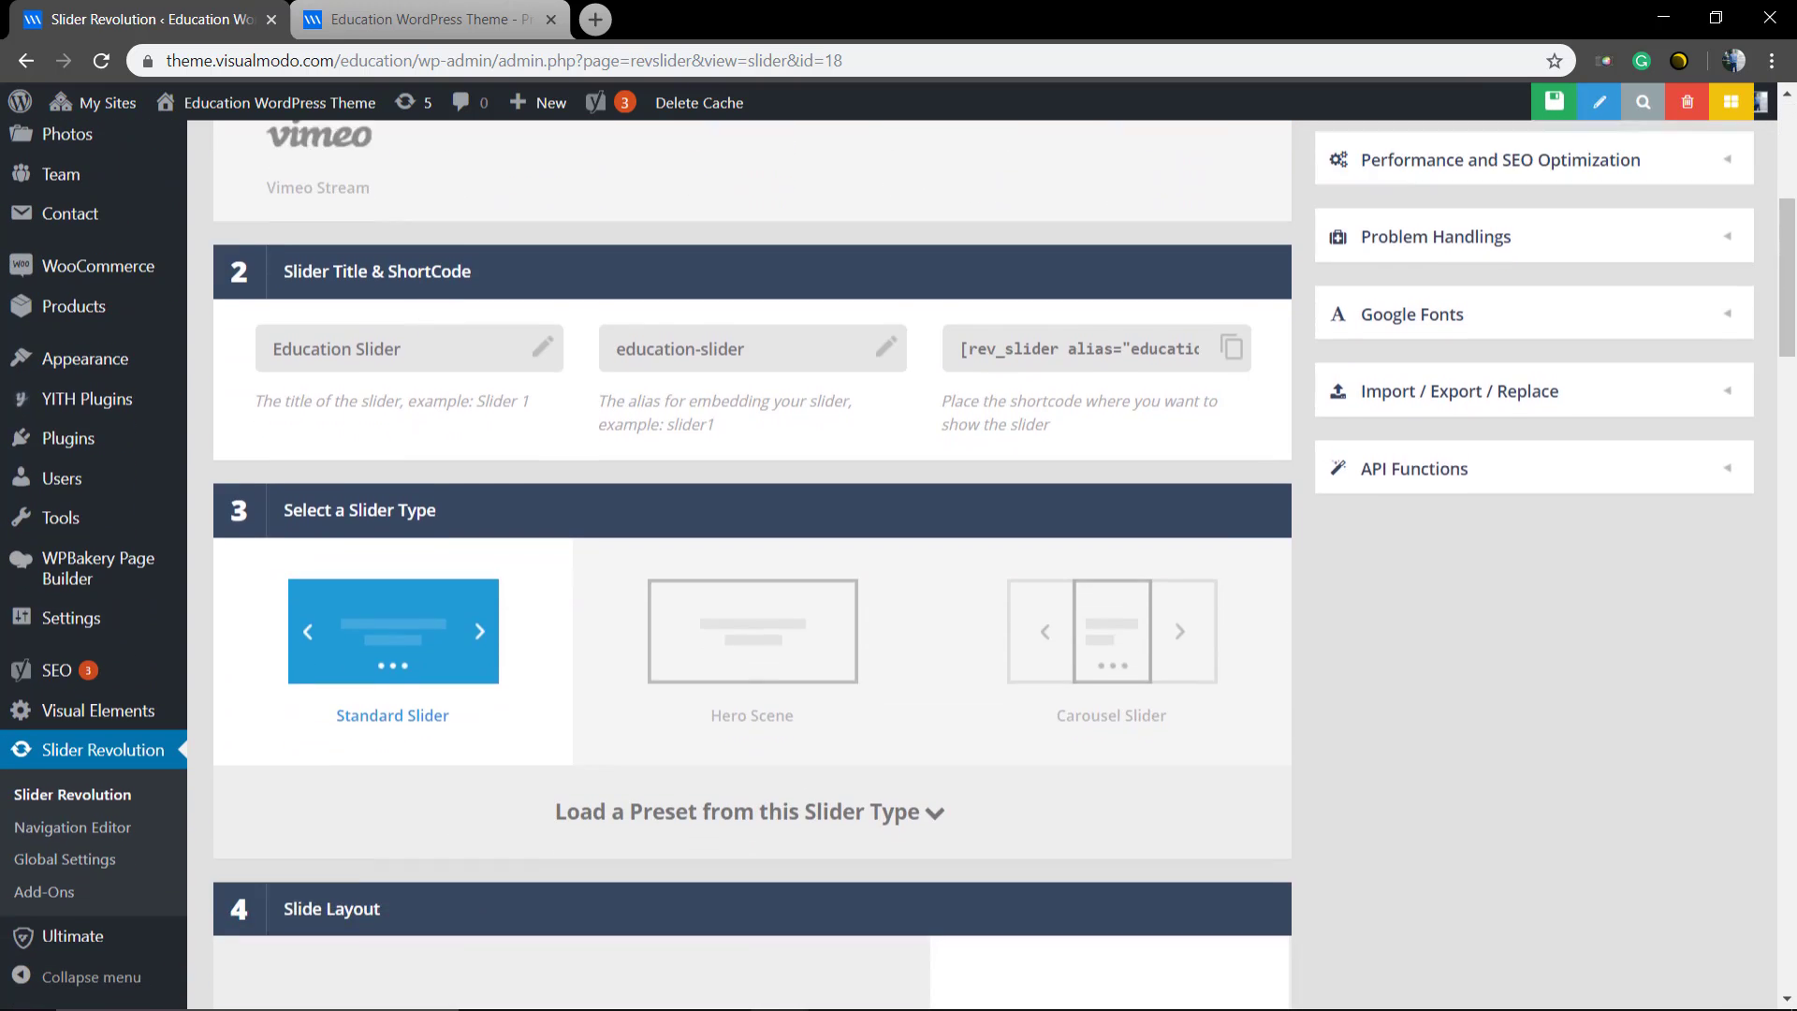
scroll(562, 417, down, 6)
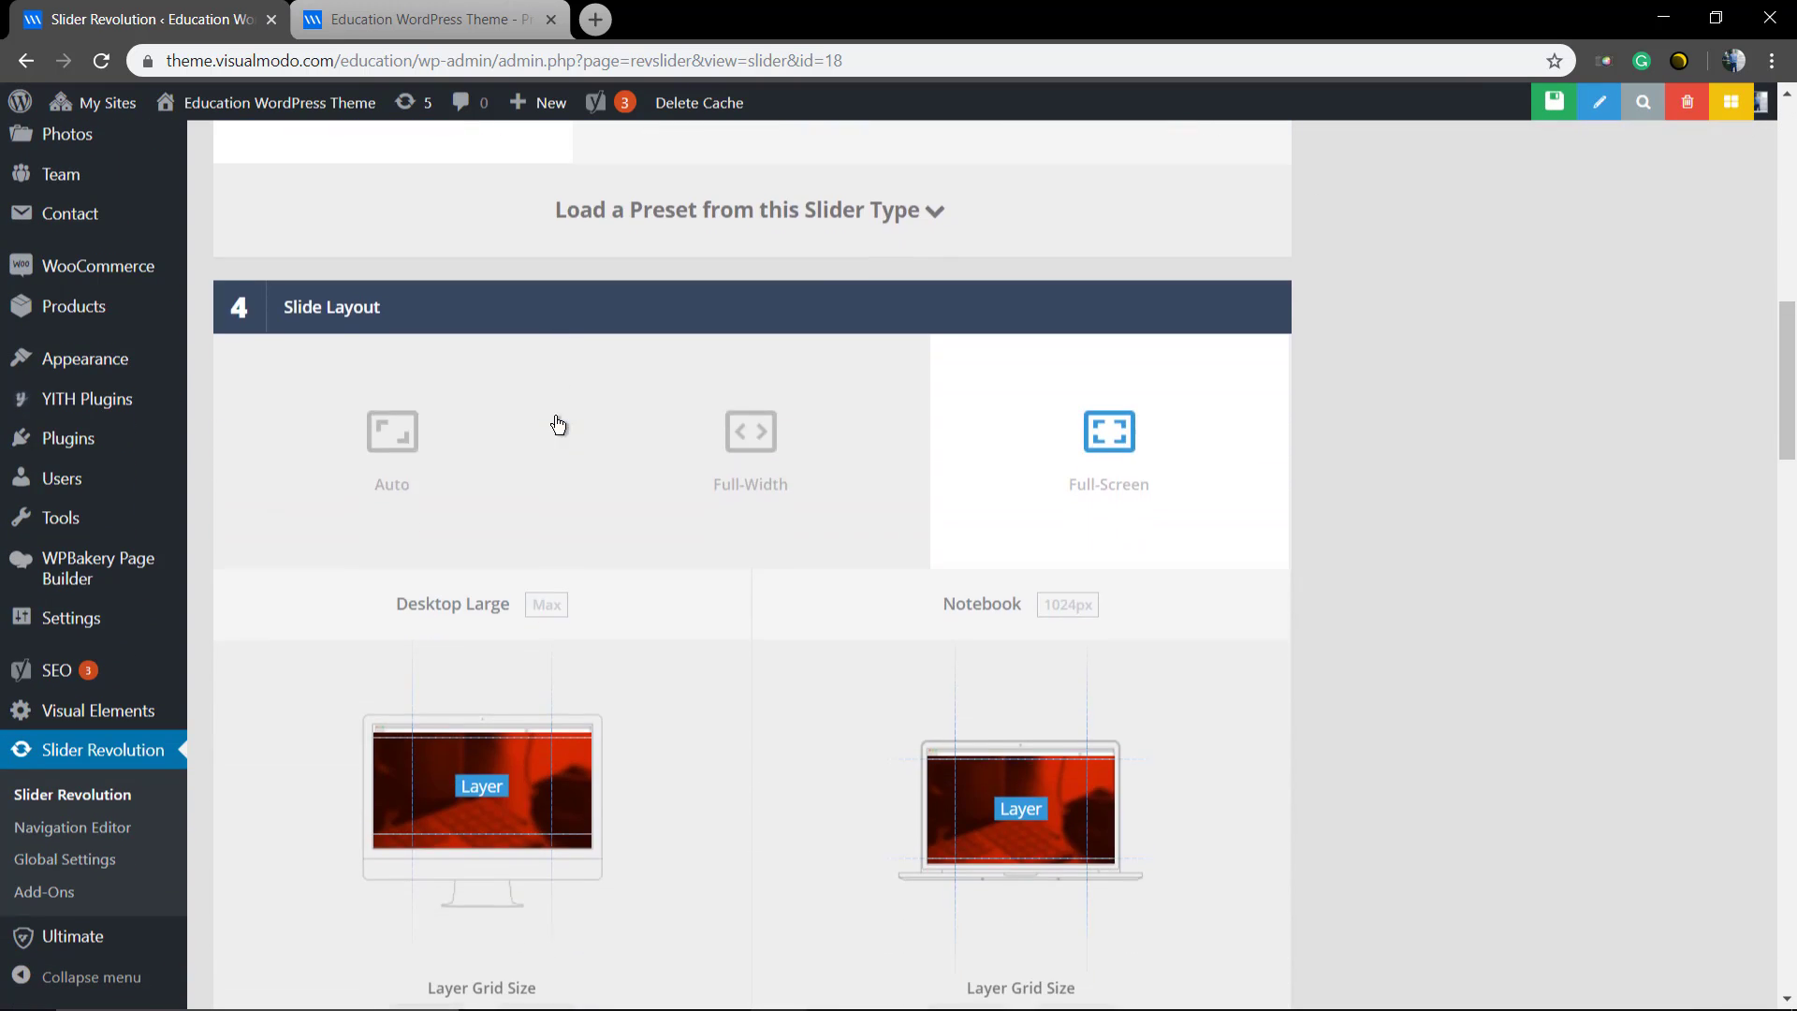
scroll(1093, 493, down, 5)
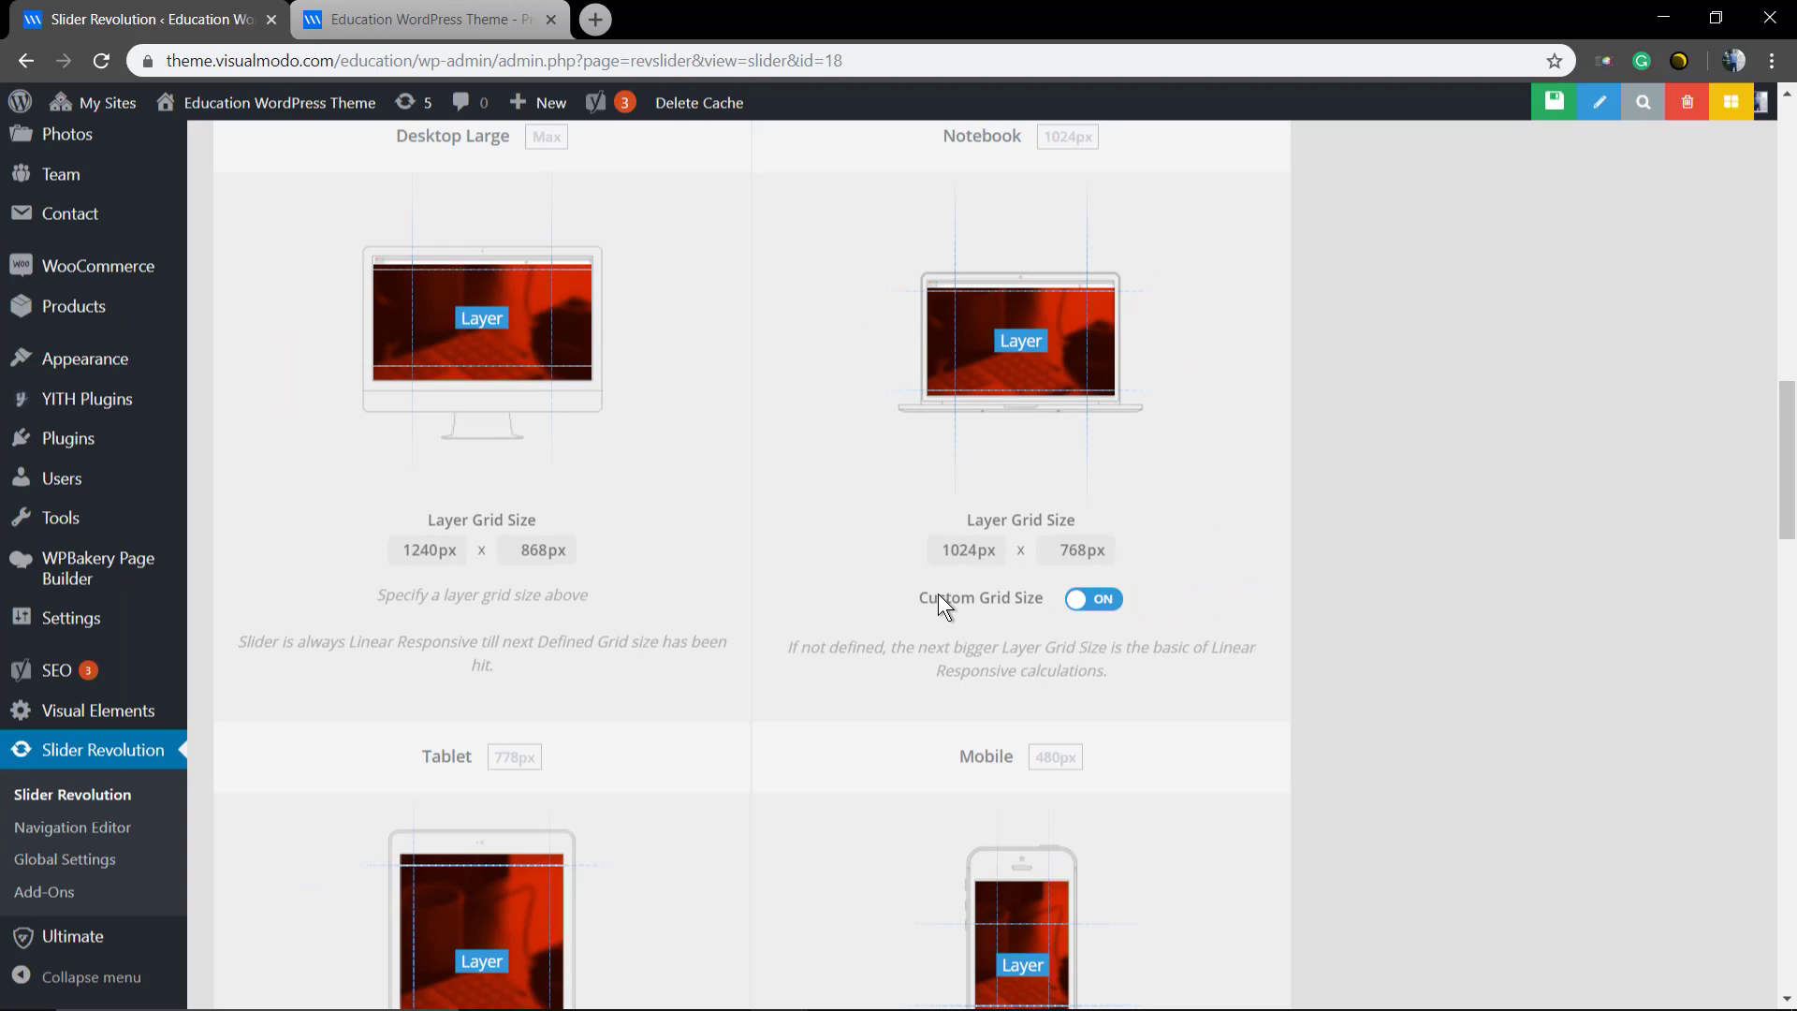
scroll(894, 557, down, 5)
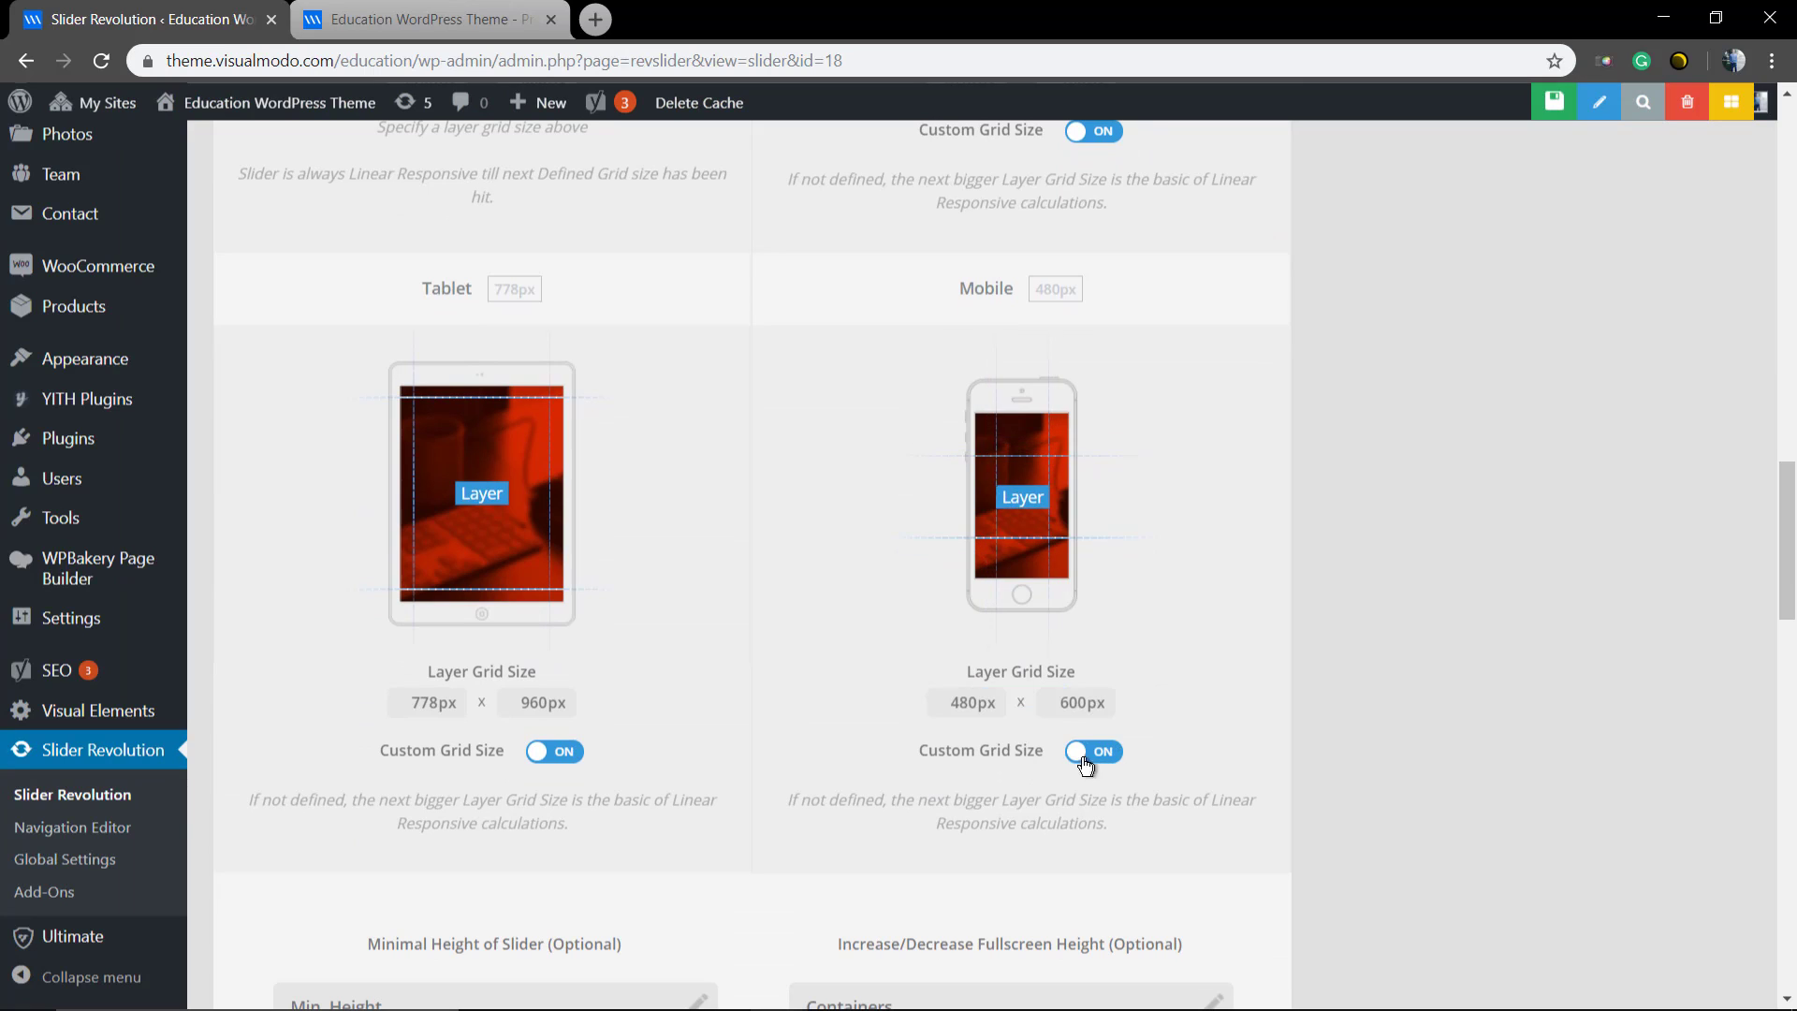
click(567, 760)
click(567, 760)
scroll(1022, 739, down, 3)
scroll(1018, 732, up, 3)
scroll(1016, 730, up, 7)
scroll(514, 650, up, 15)
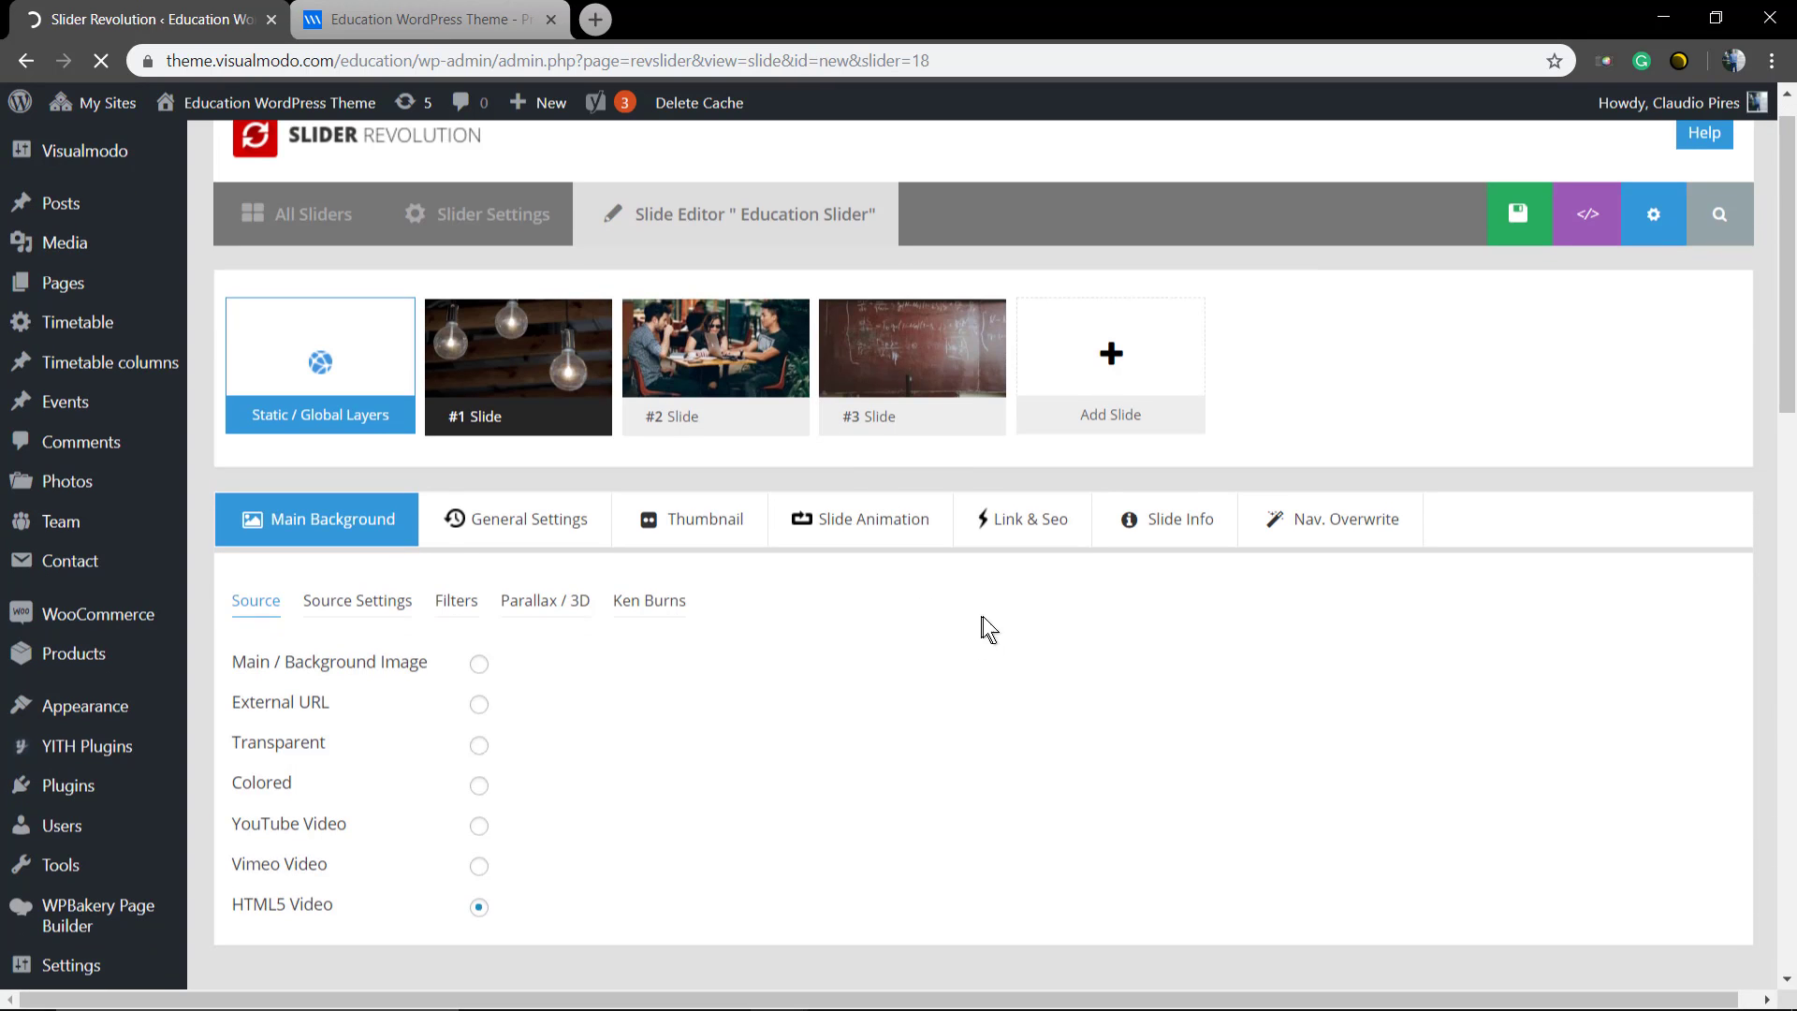
Preview the Education slide in the tablet and then the mobile layout.
scroll(992, 629, down, 10)
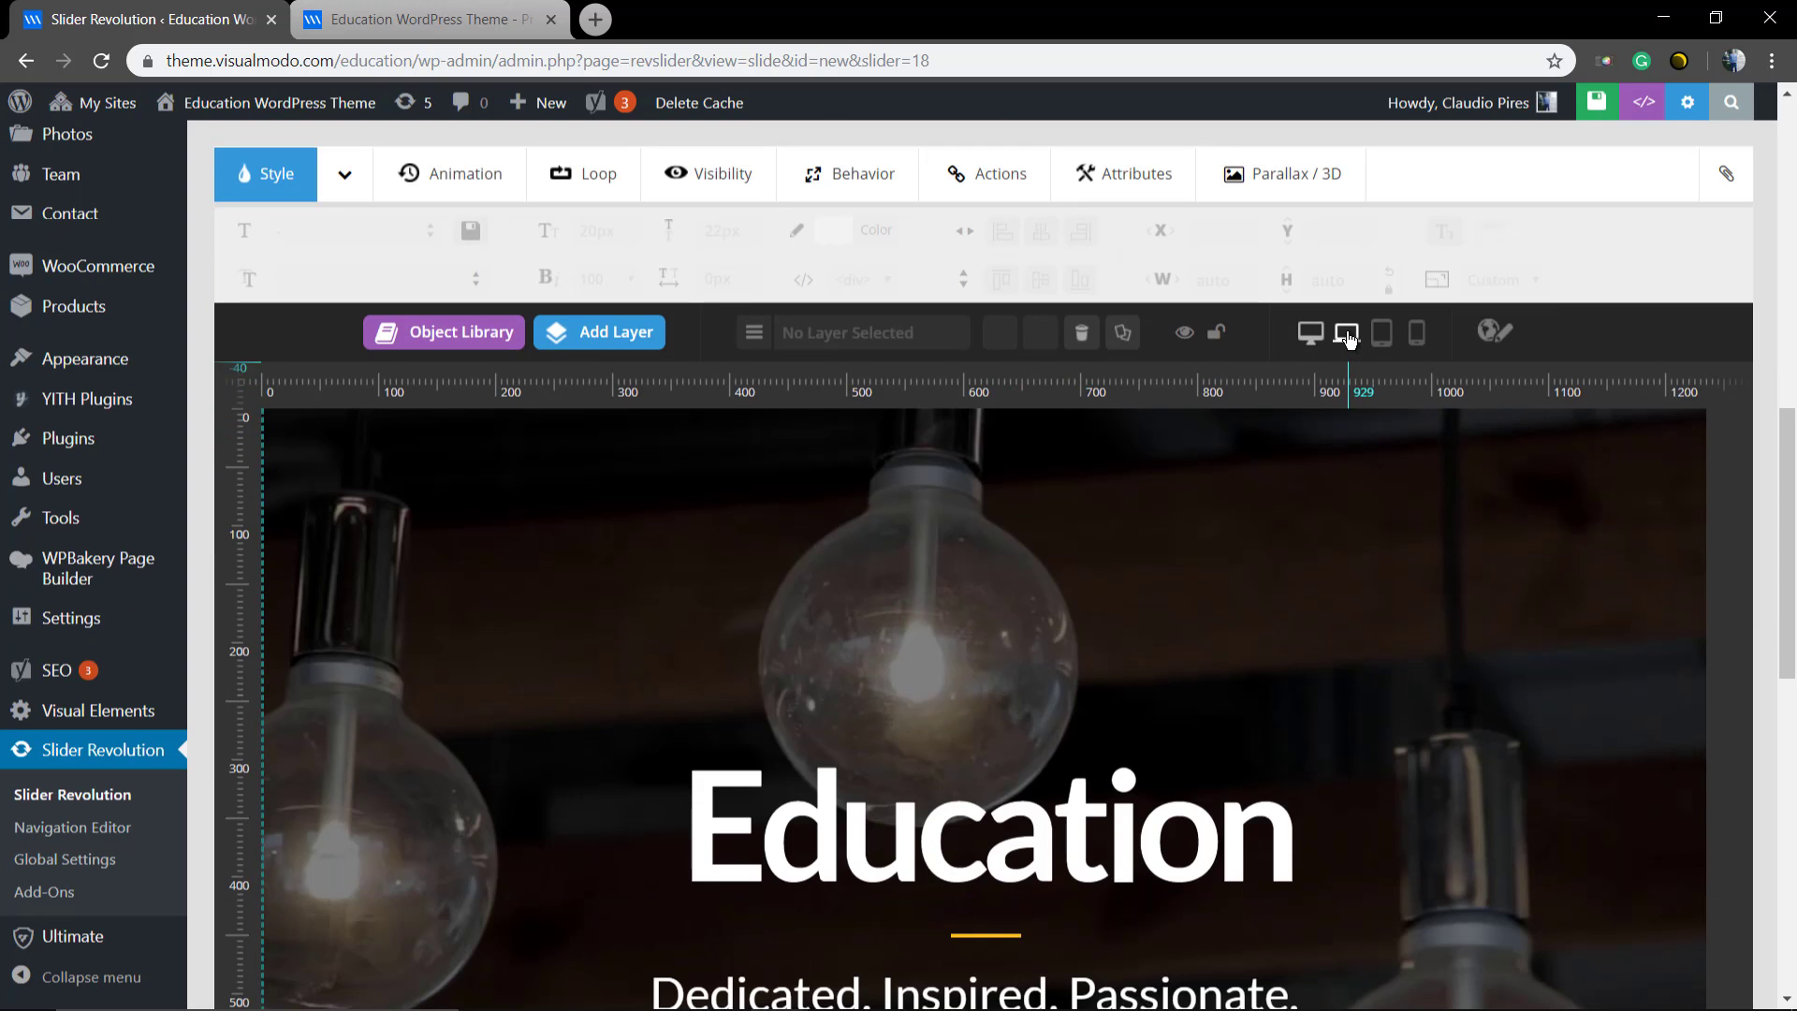
click(1382, 337)
scroll(1382, 389, down, 4)
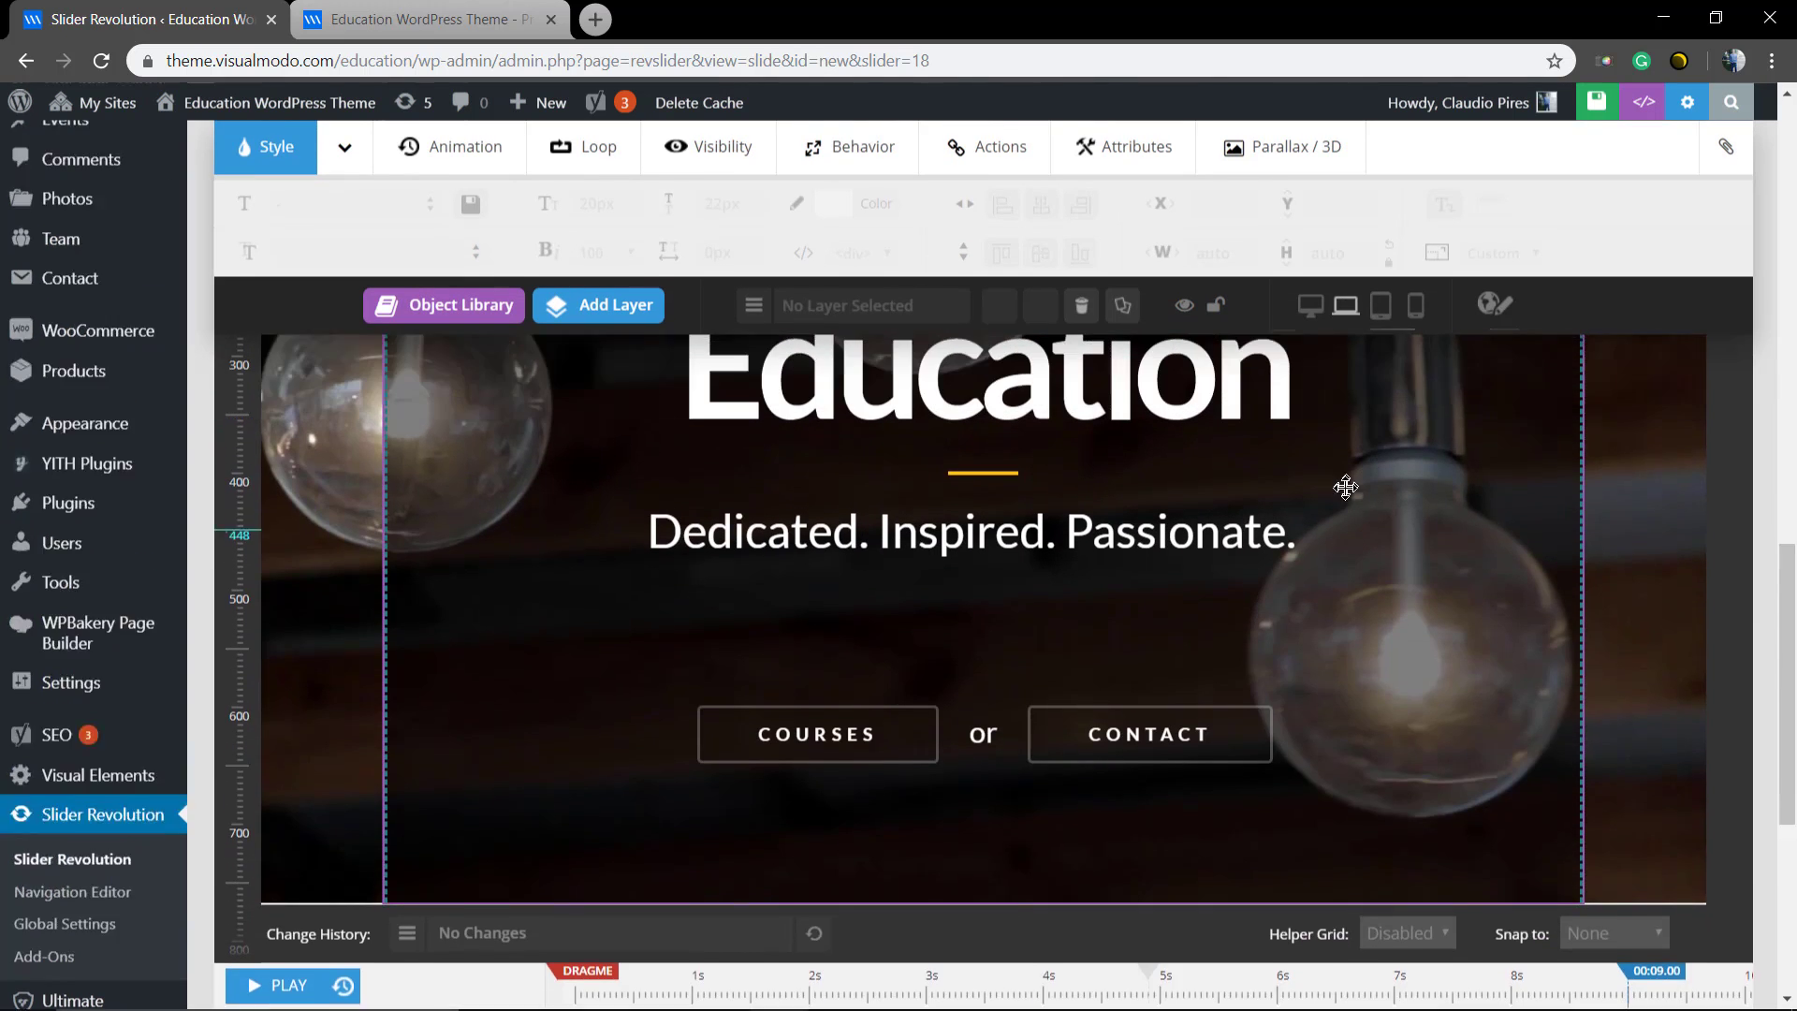
scroll(1342, 487, up, 6)
scroll(1391, 568, down, 5)
scroll(1331, 558, up, 4)
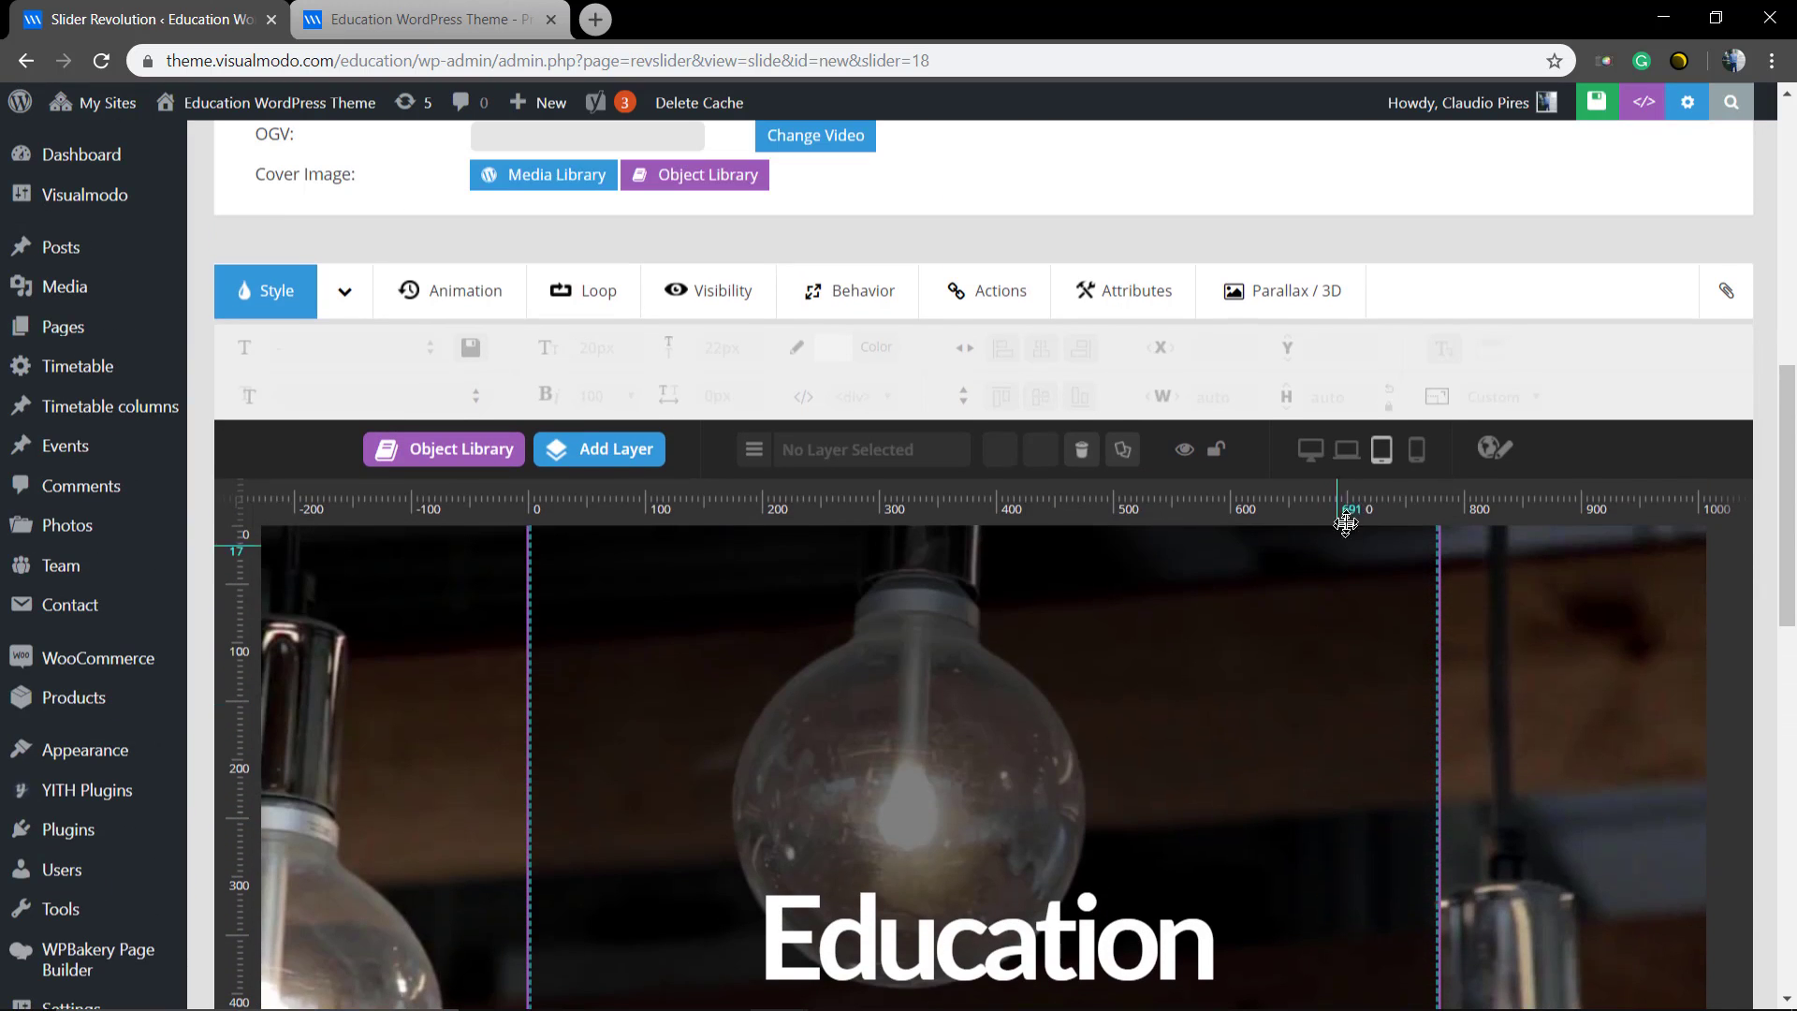
click(1411, 452)
scroll(1052, 655, down, 1)
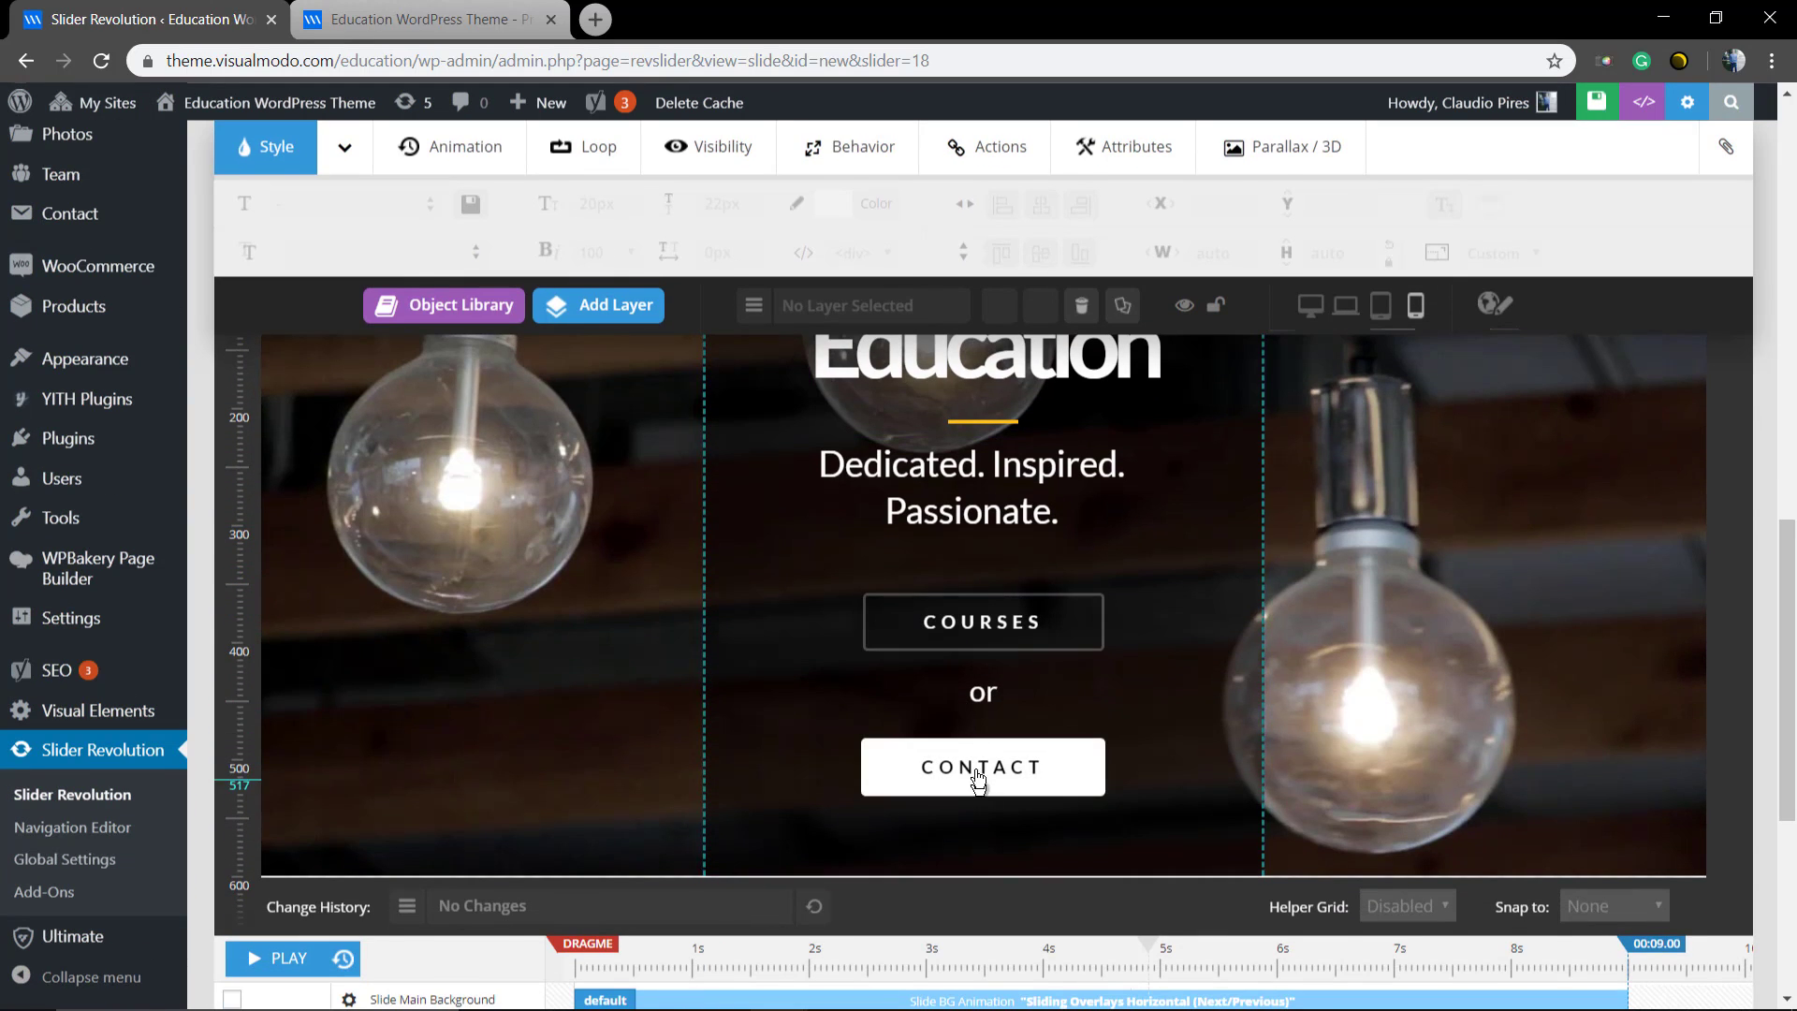
scroll(810, 760, up, 3)
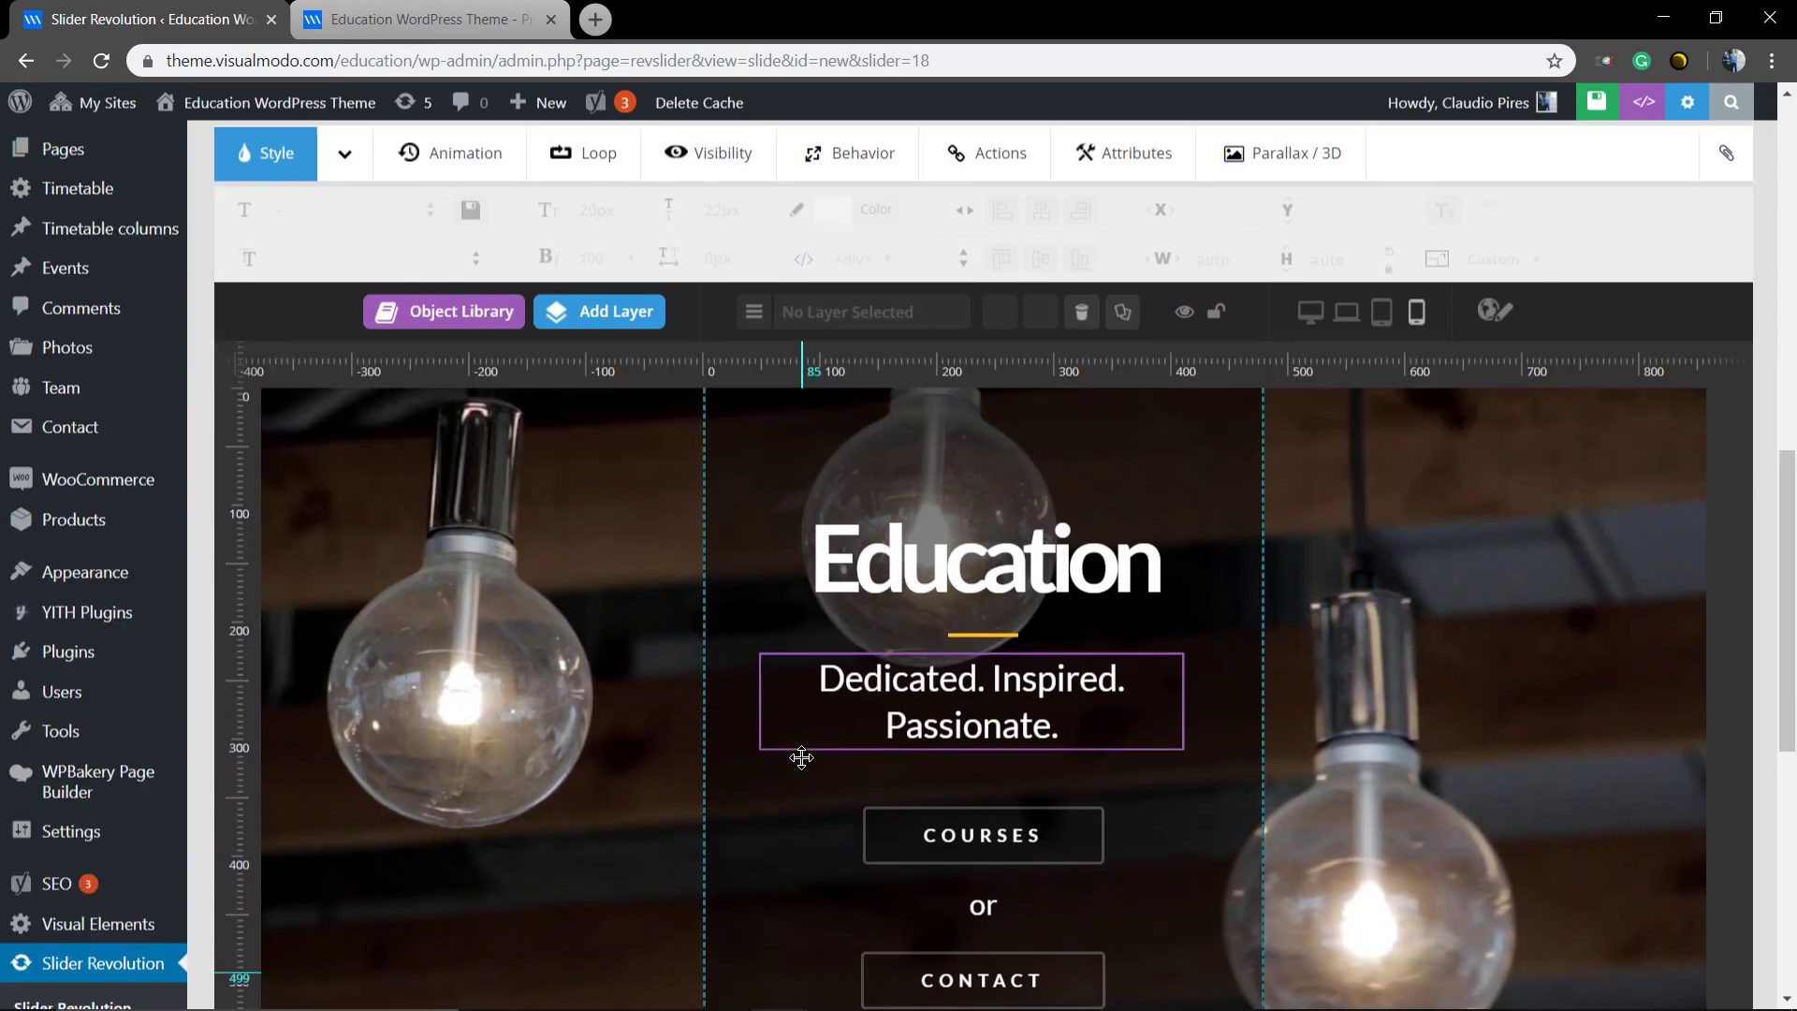
scroll(802, 758, down, 2)
Centre the 'or' text layer between COURSES and CONTACT, then select the BG FADE layer.
click(982, 807)
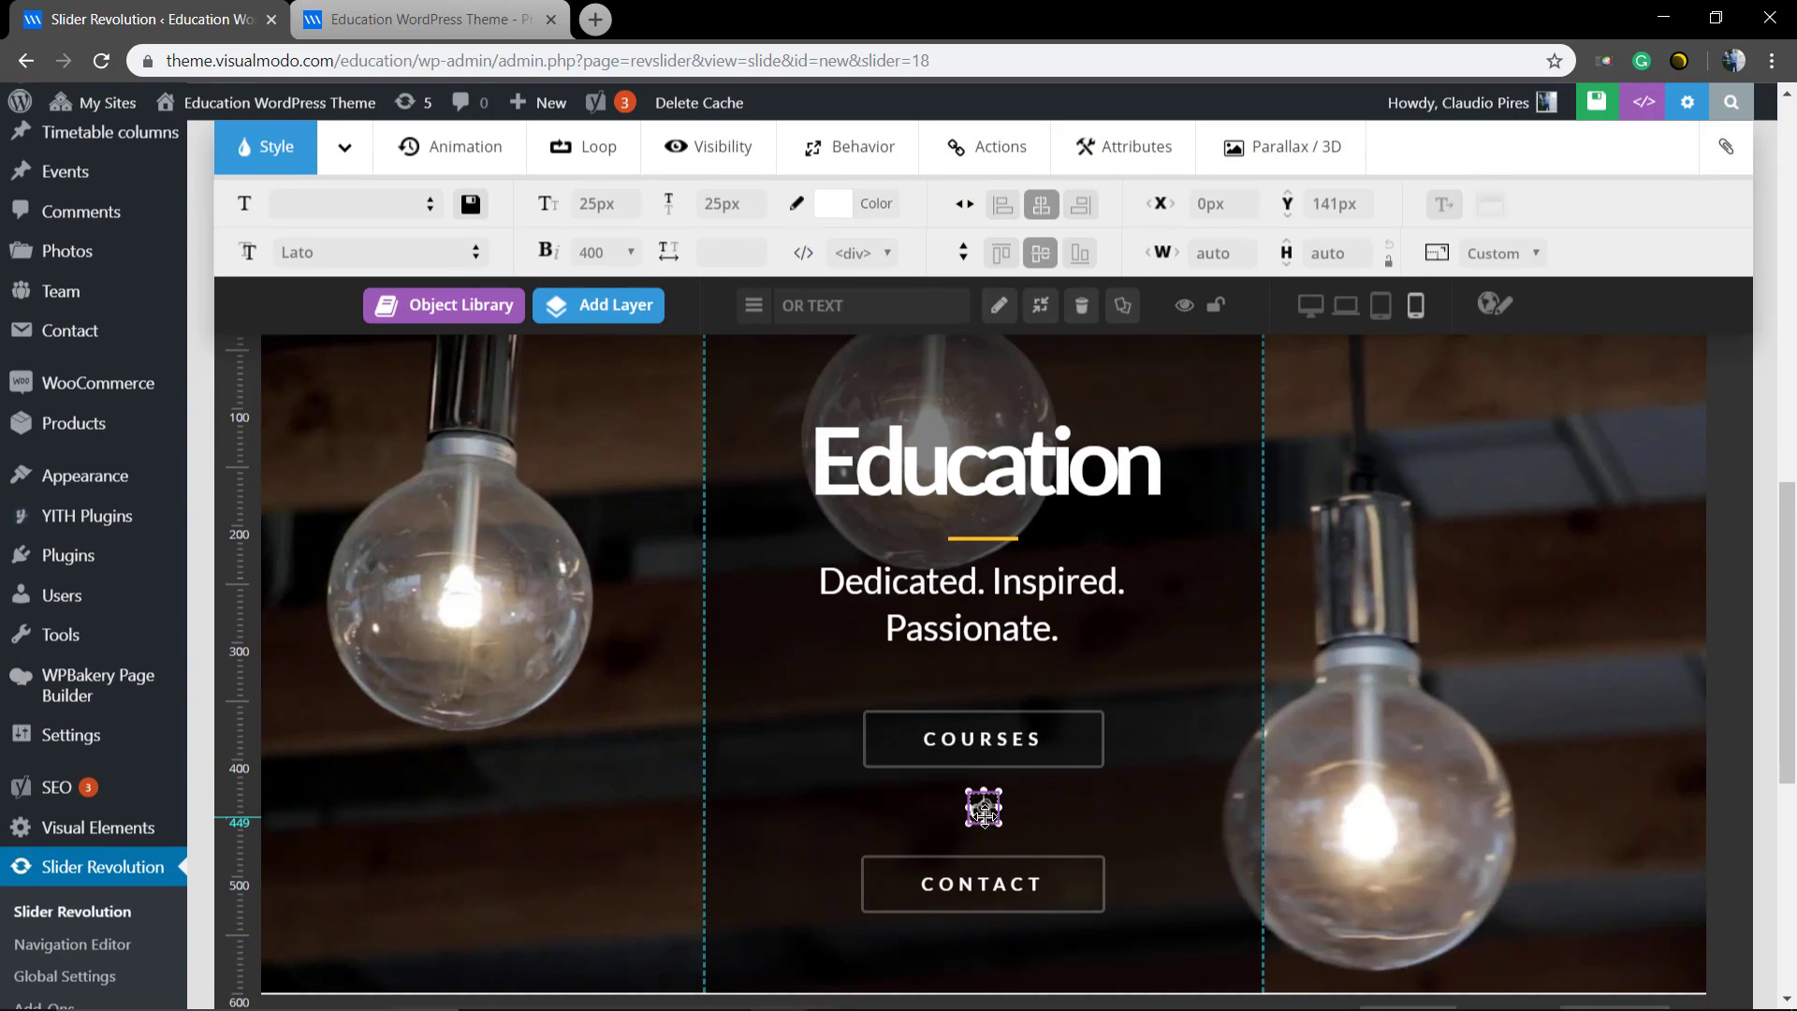
click(1005, 205)
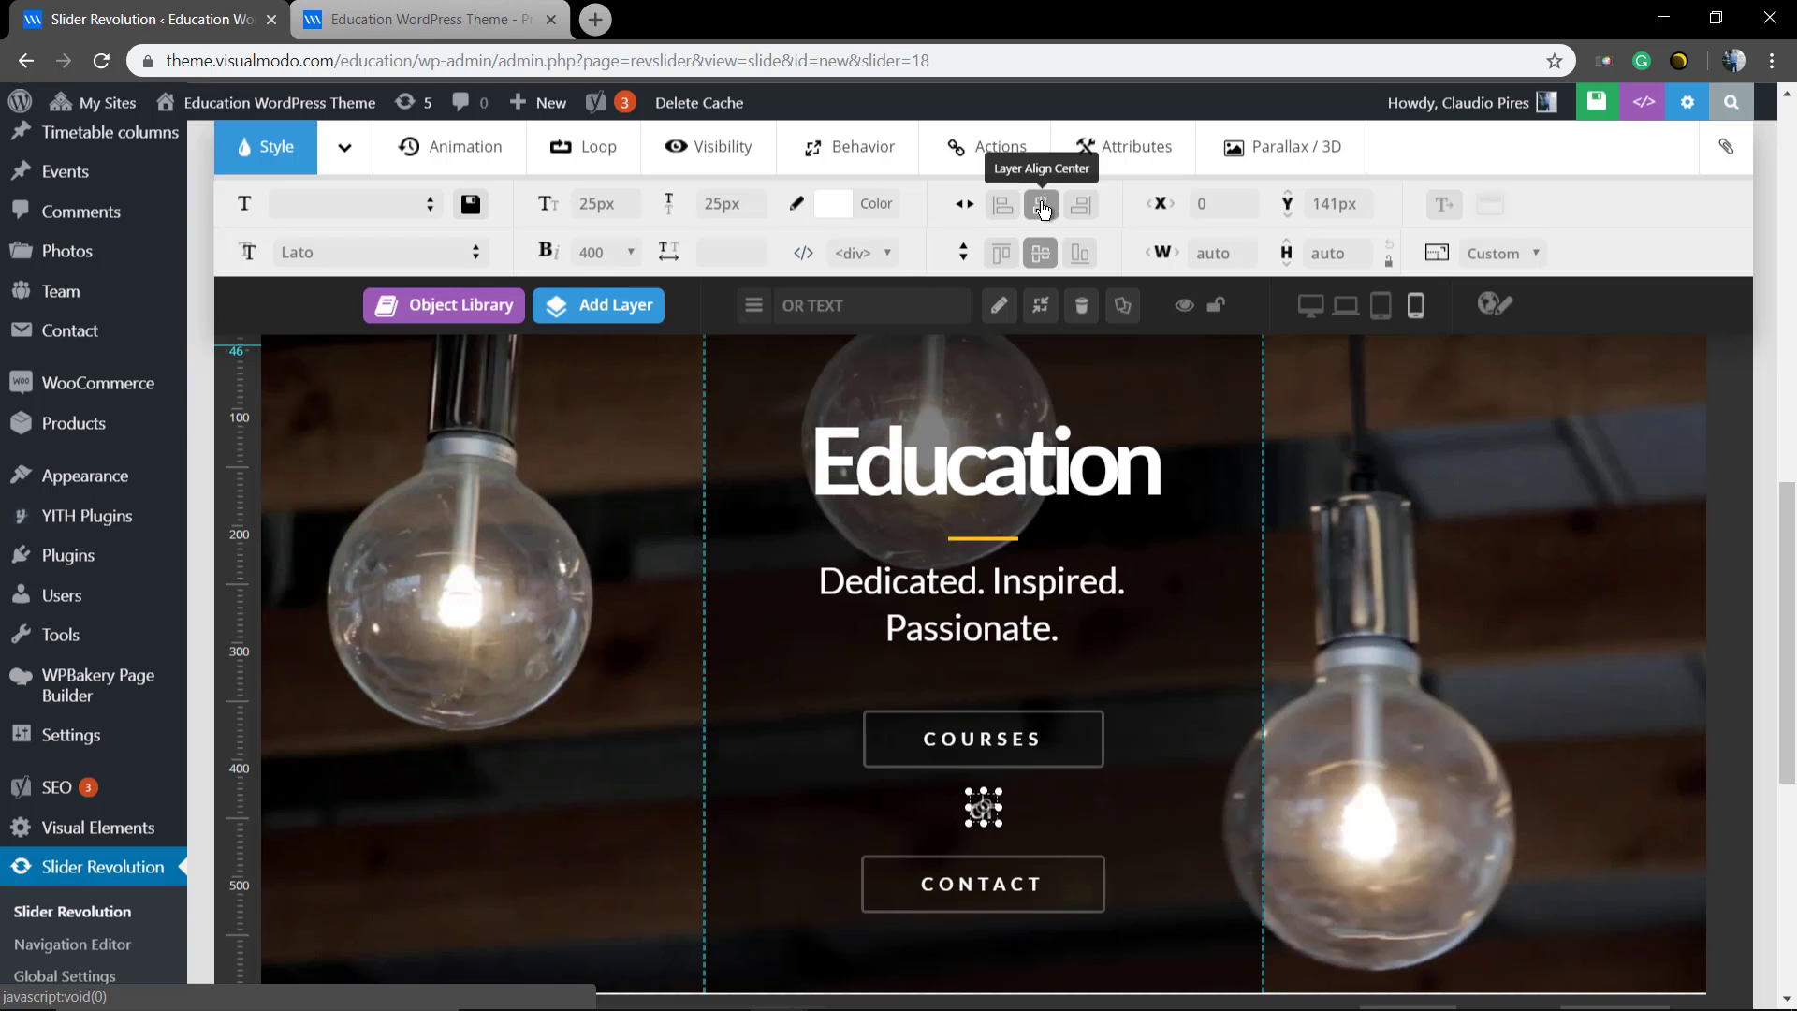
click(1150, 773)
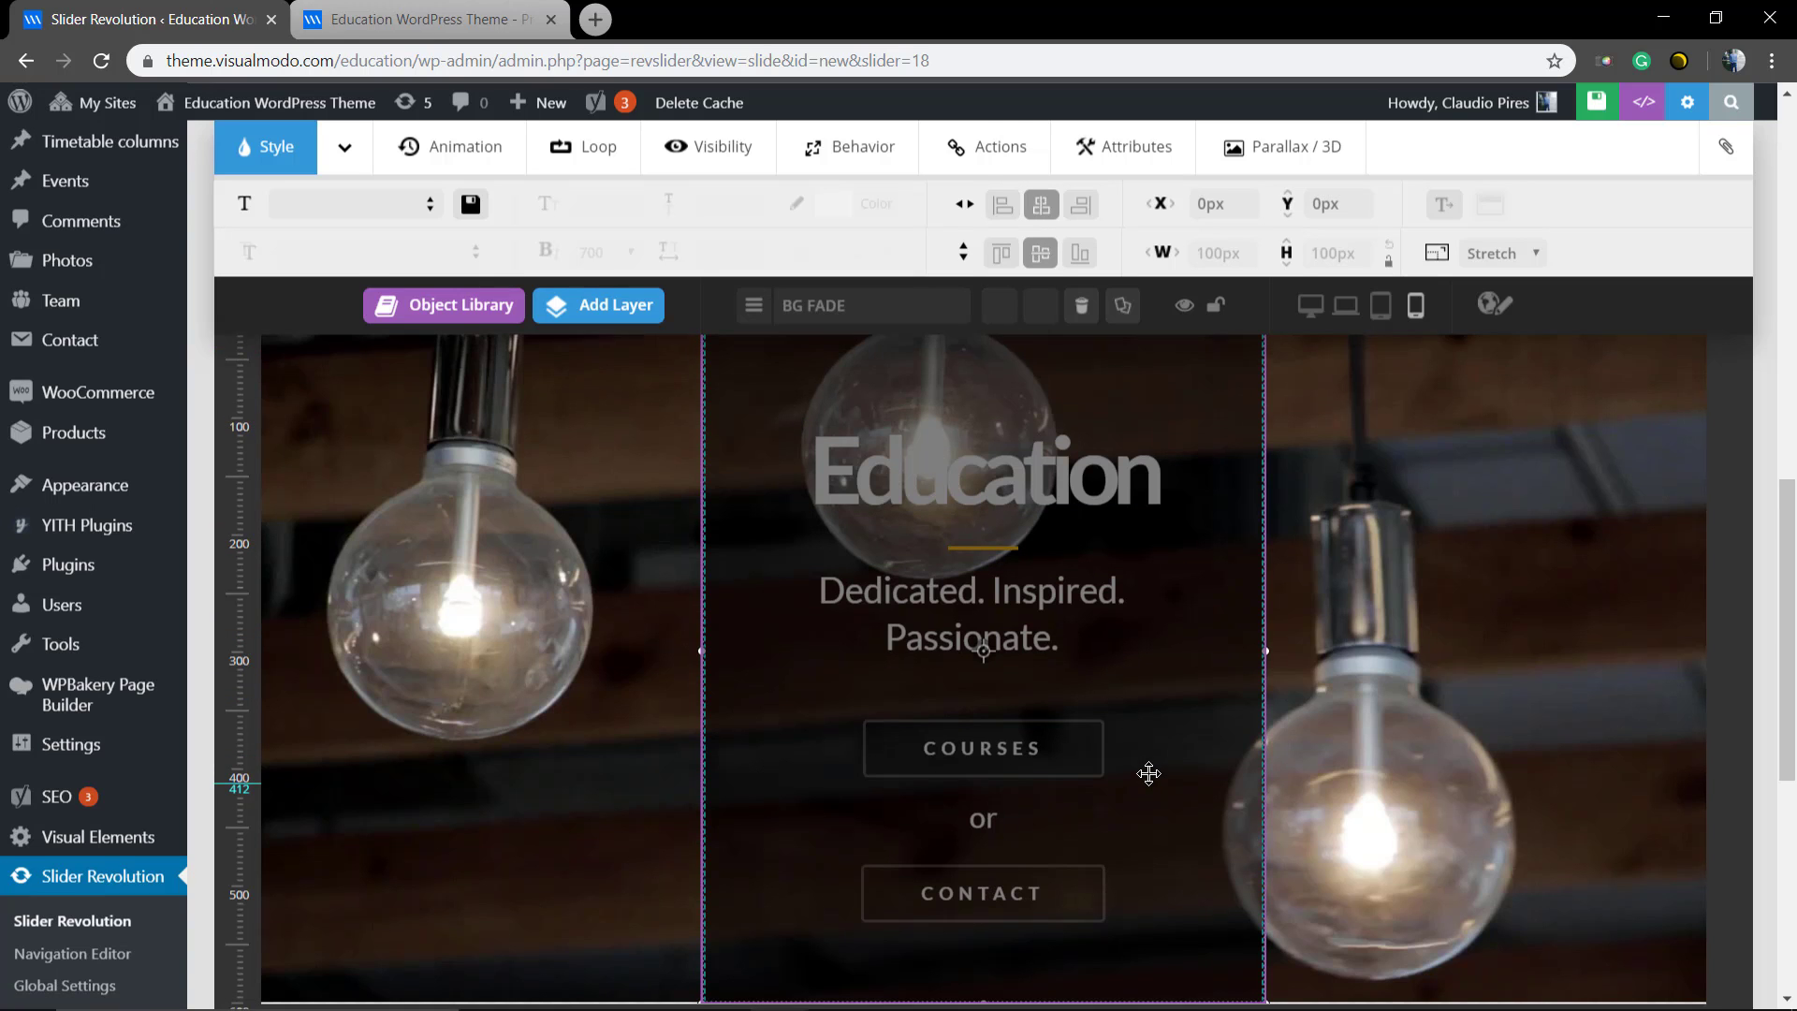
scroll(1149, 773, up, 2)
scroll(1149, 773, down, 1)
scroll(1149, 773, down, 1)
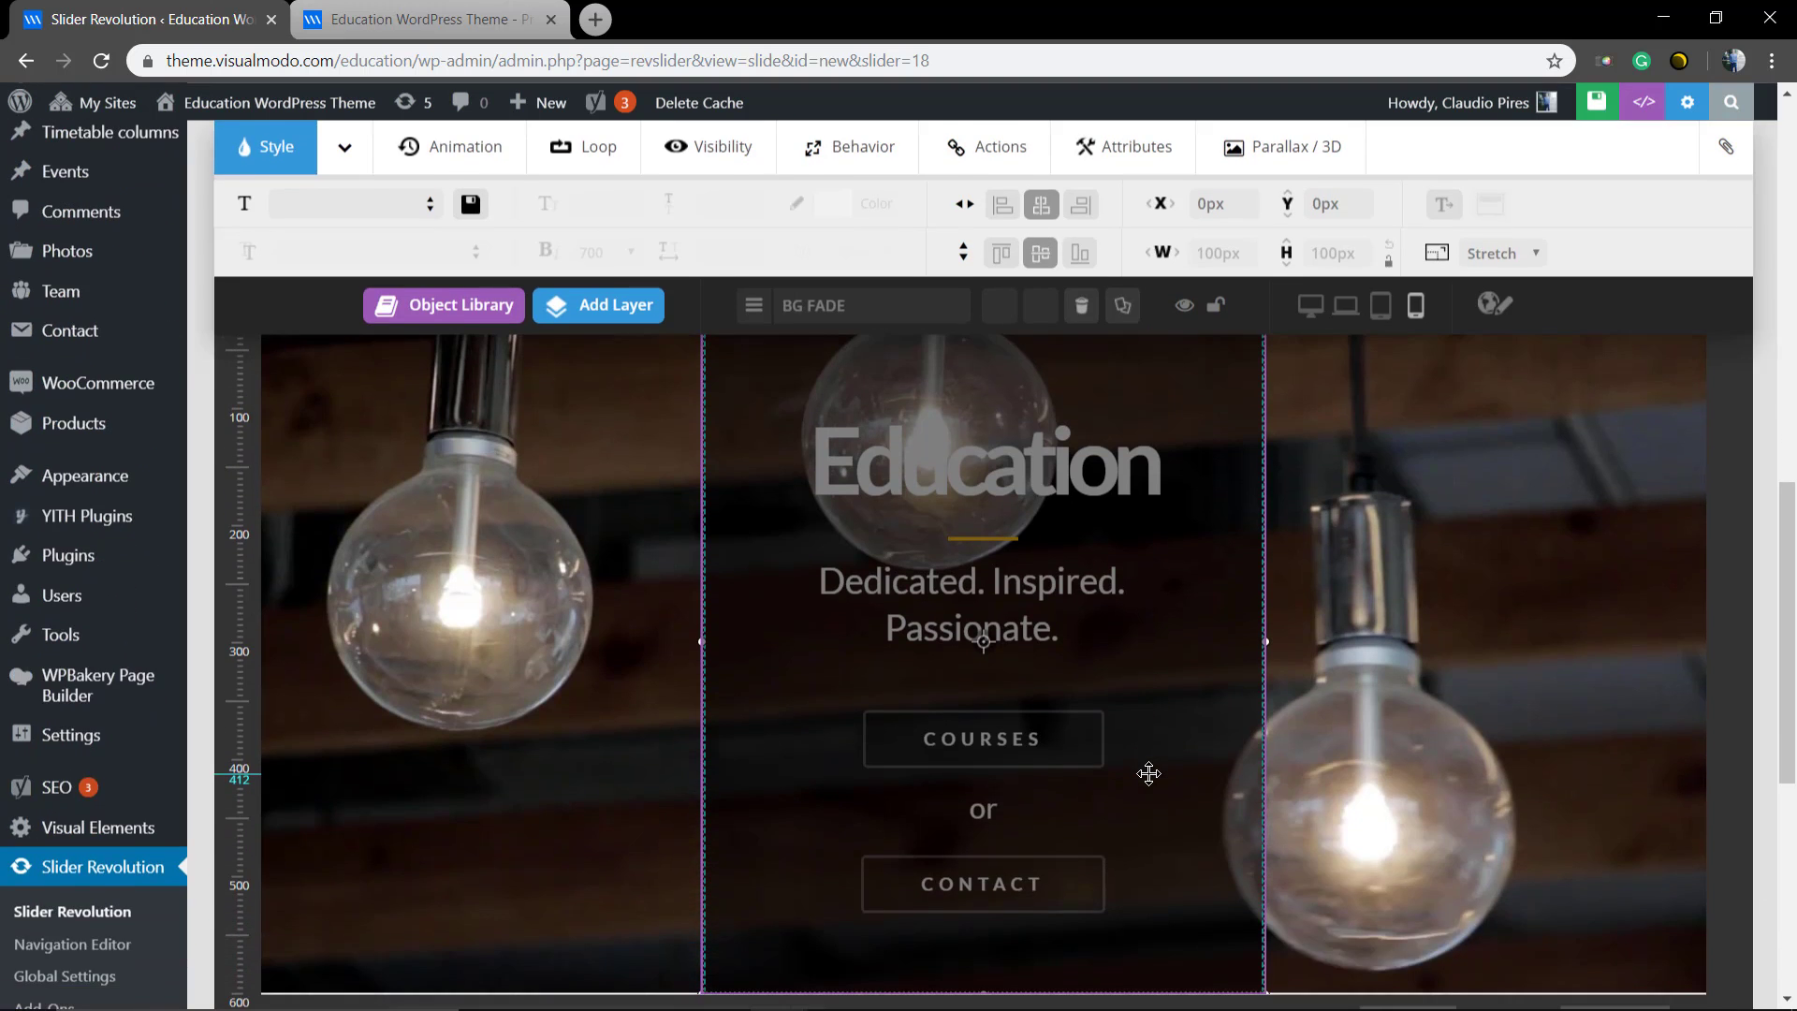
scroll(1149, 773, up, 5)
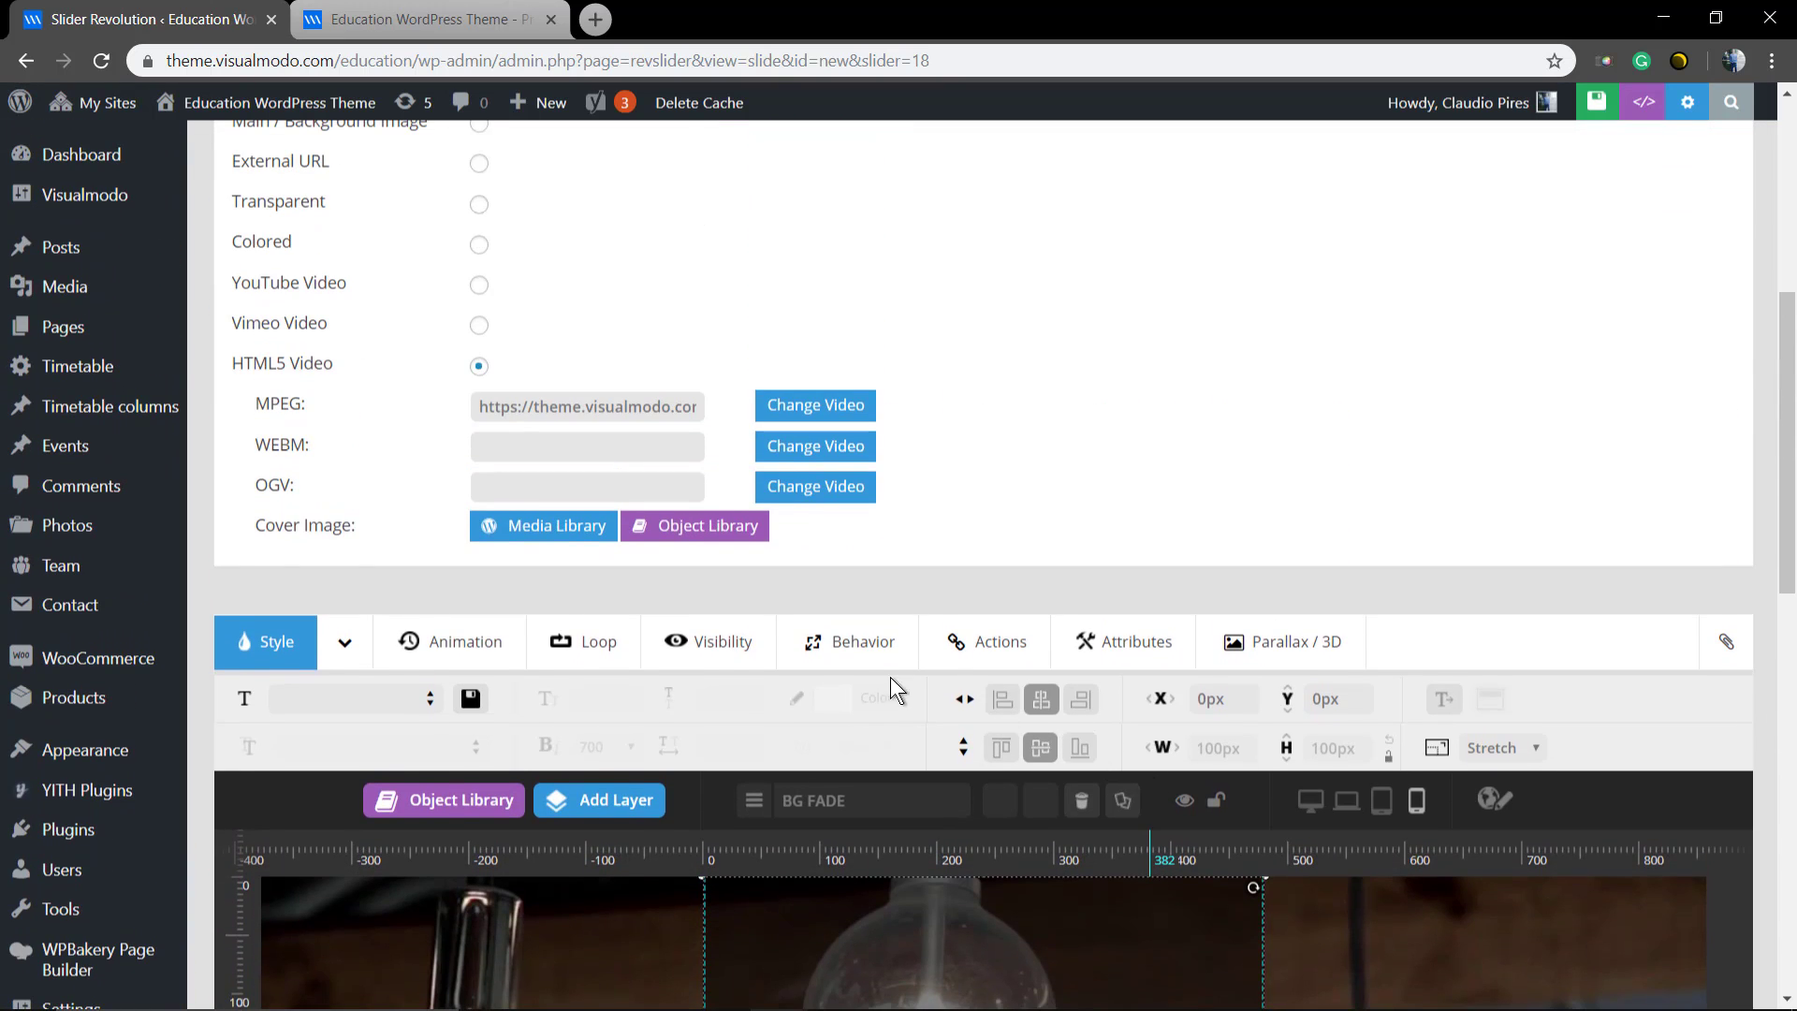
scroll(890, 676, up, 6)
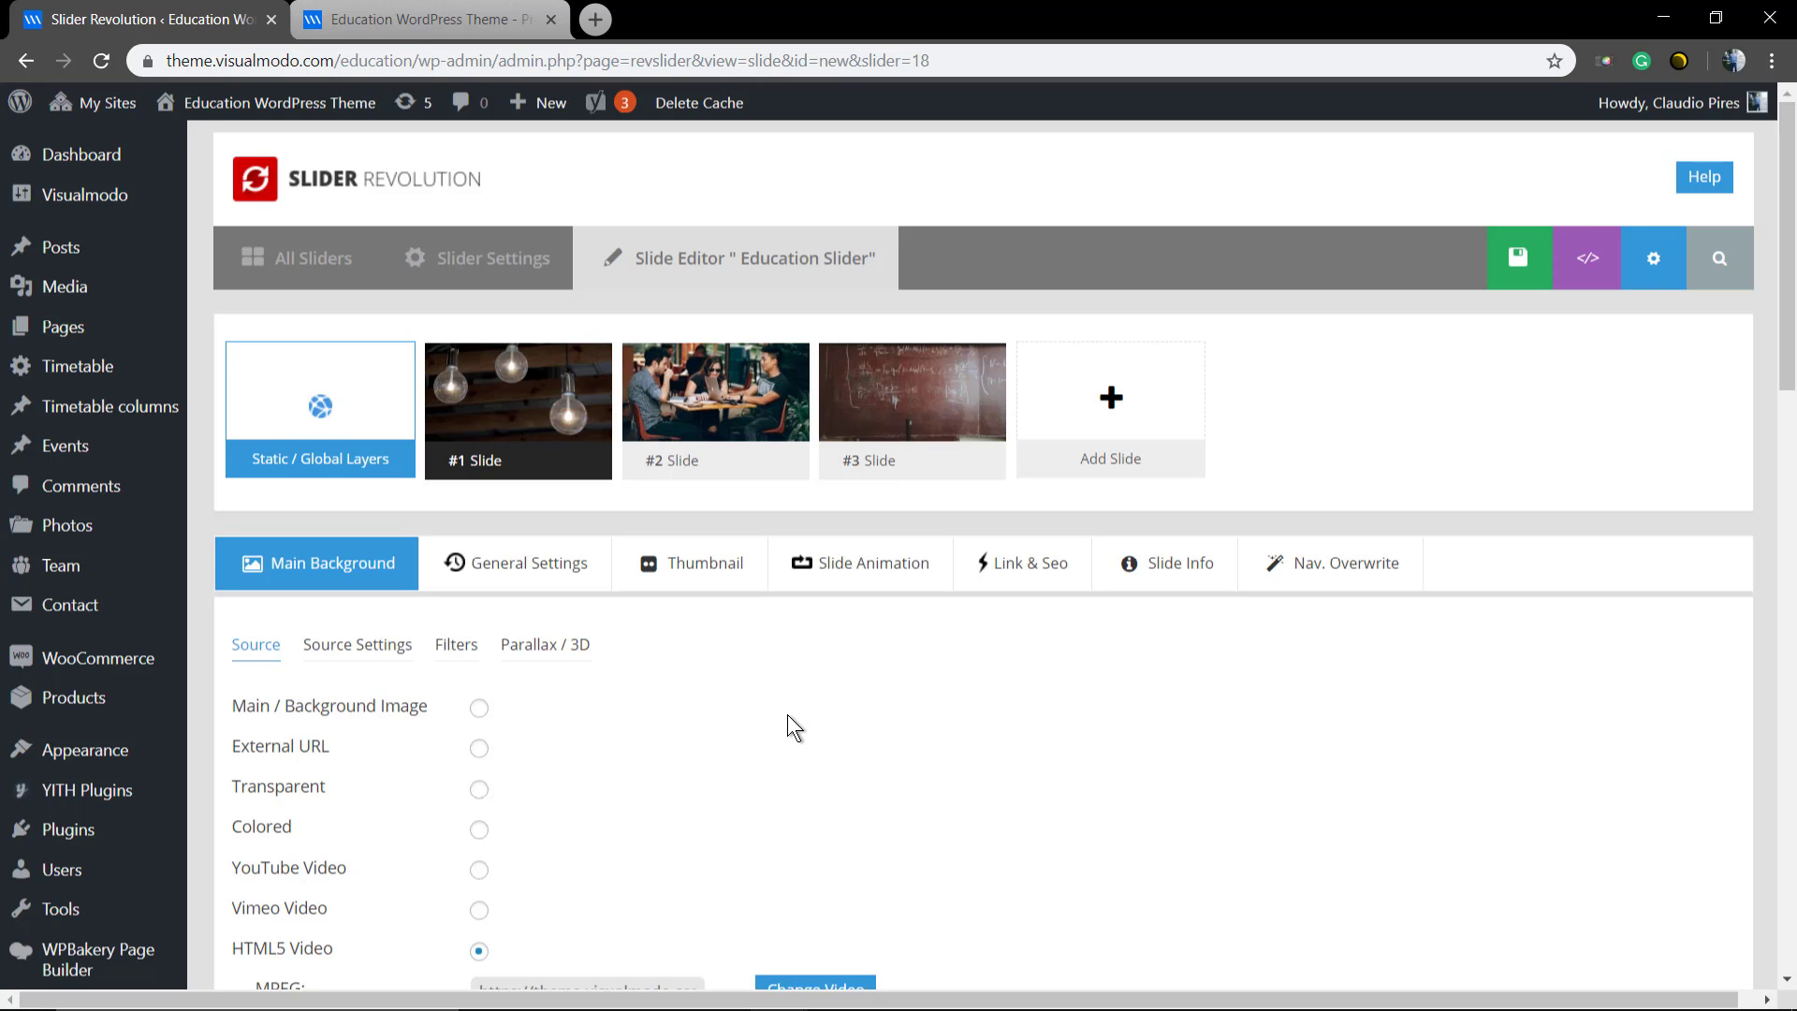
Choose Pages > Add New in the WordPress sidebar to start a new page.
scroll(717, 508, down, 4)
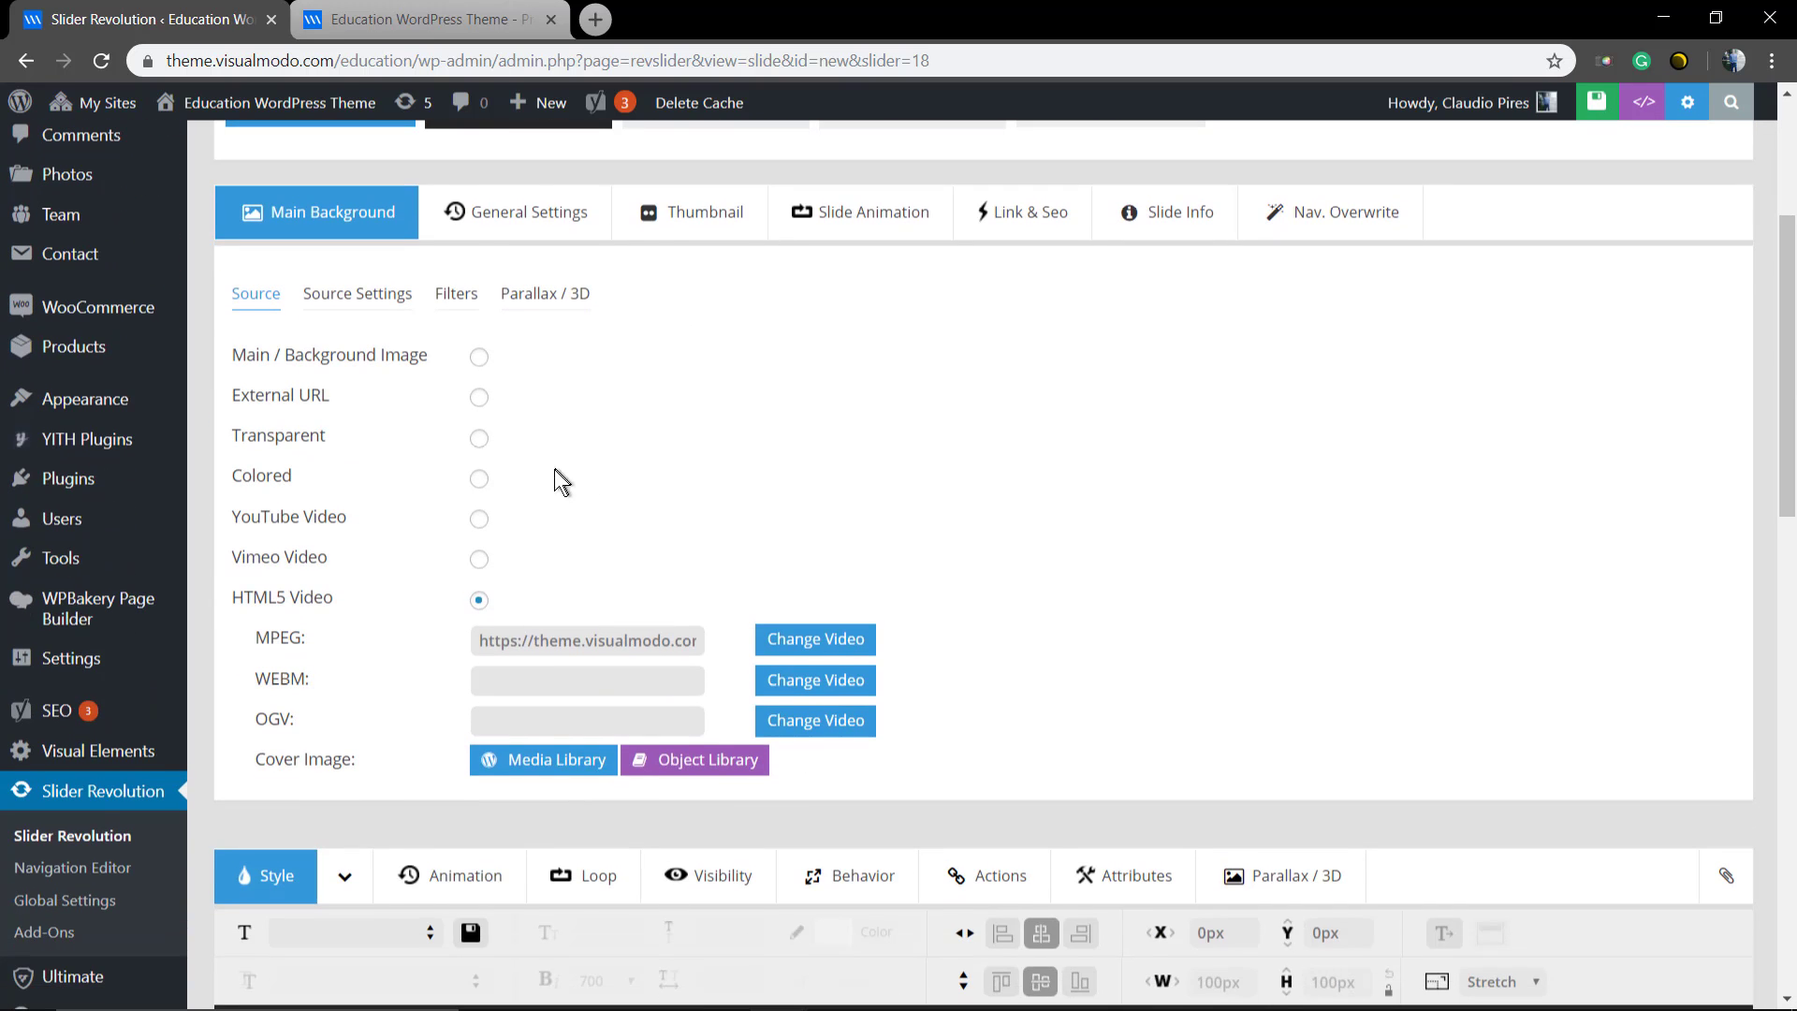
scroll(548, 468, up, 4)
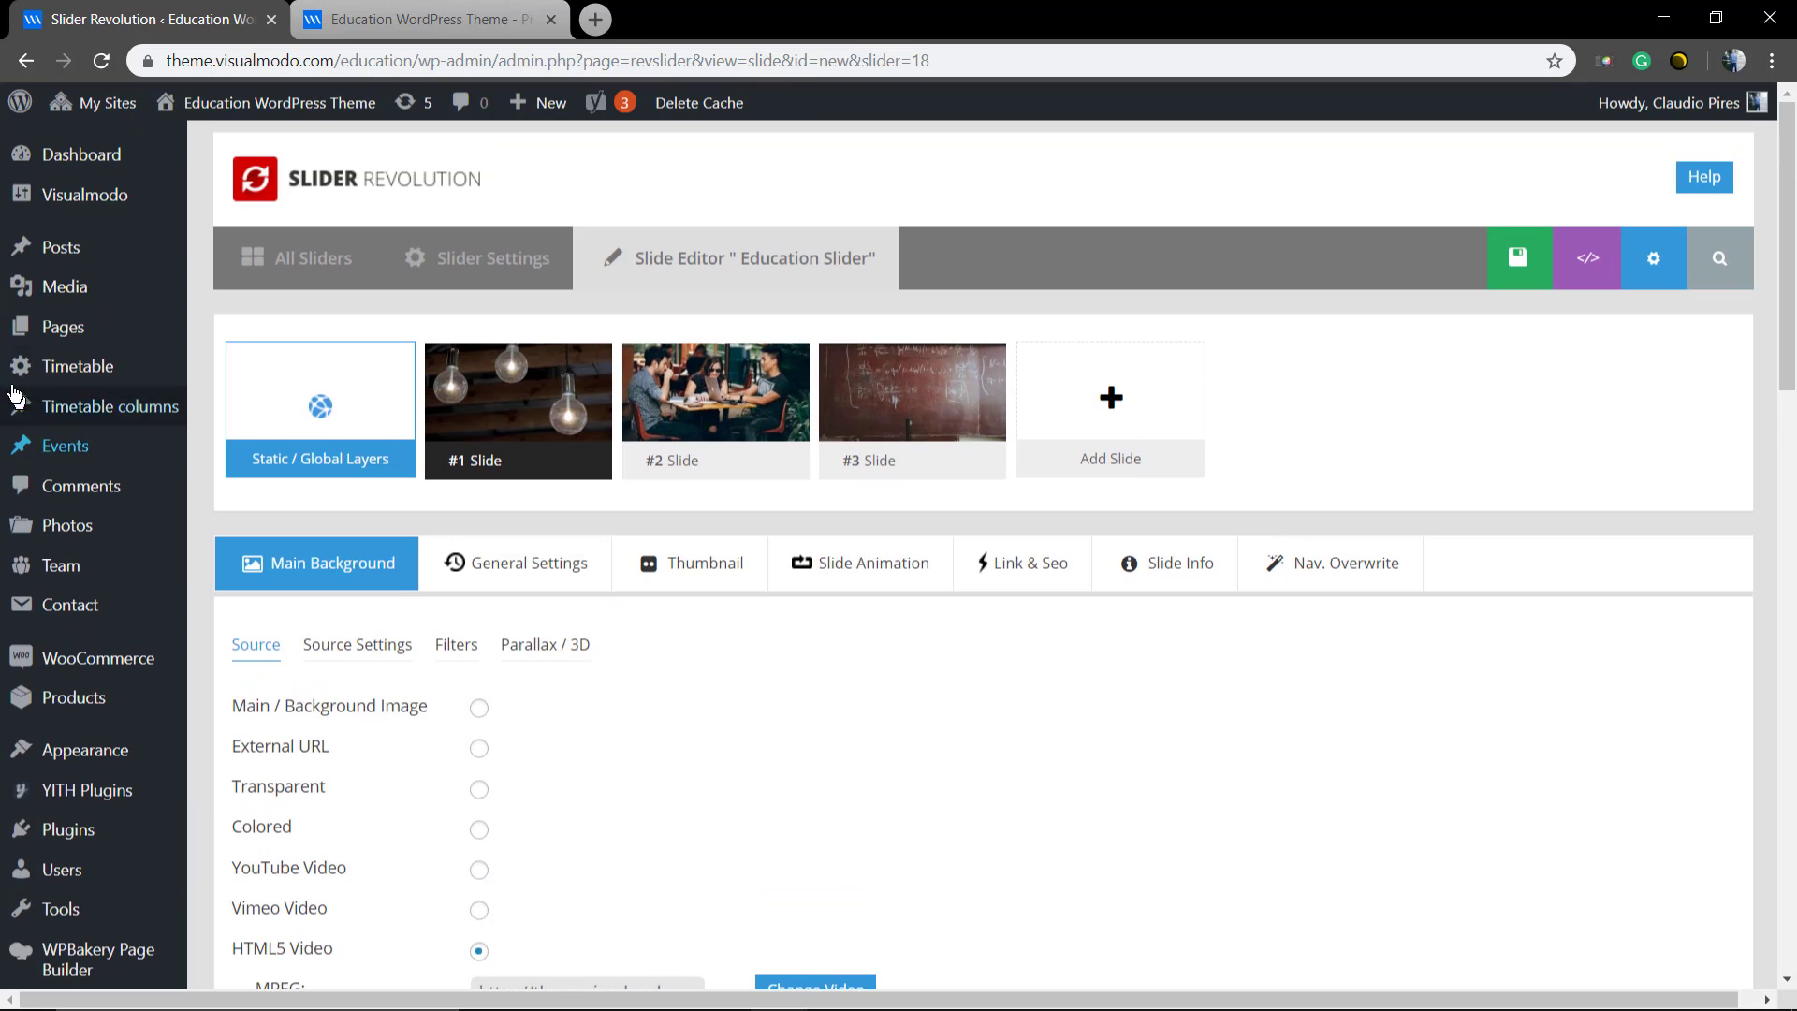
mouse_move(112, 326)
click(244, 365)
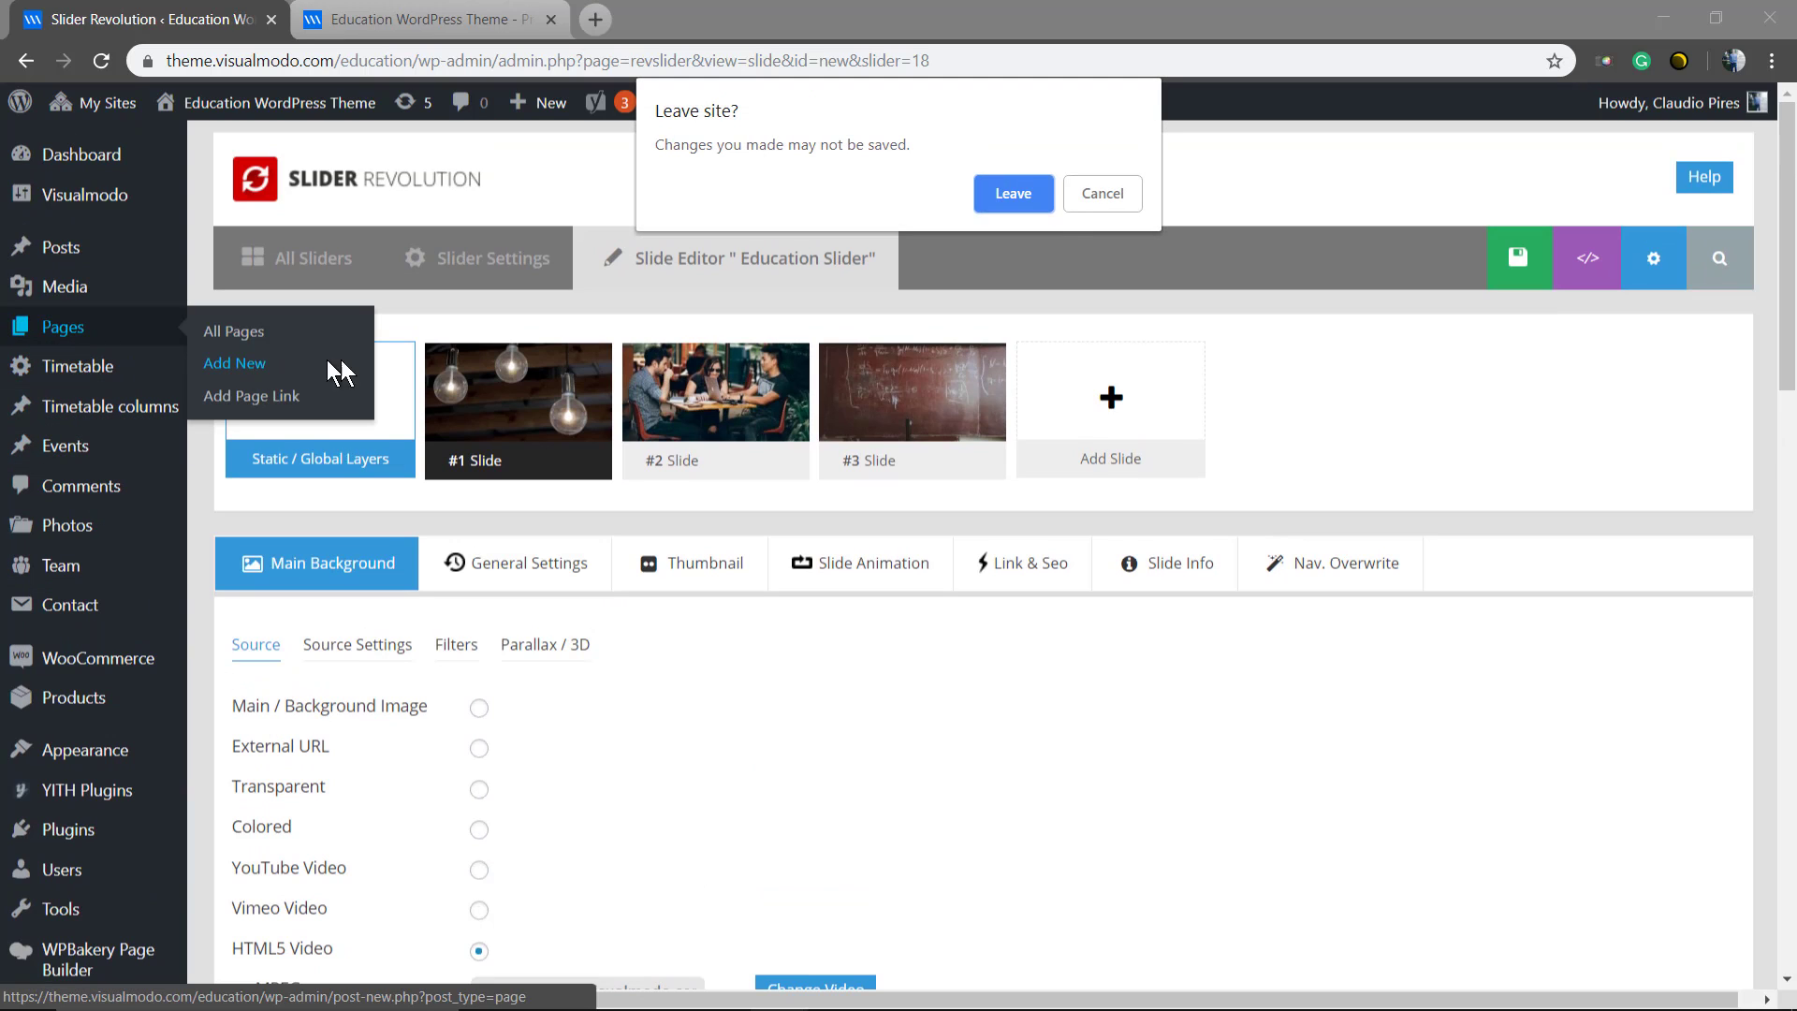
Leave the slide editor and set the new page's Layout Header Title to Slider Revolution with Education Slider.
click(1012, 194)
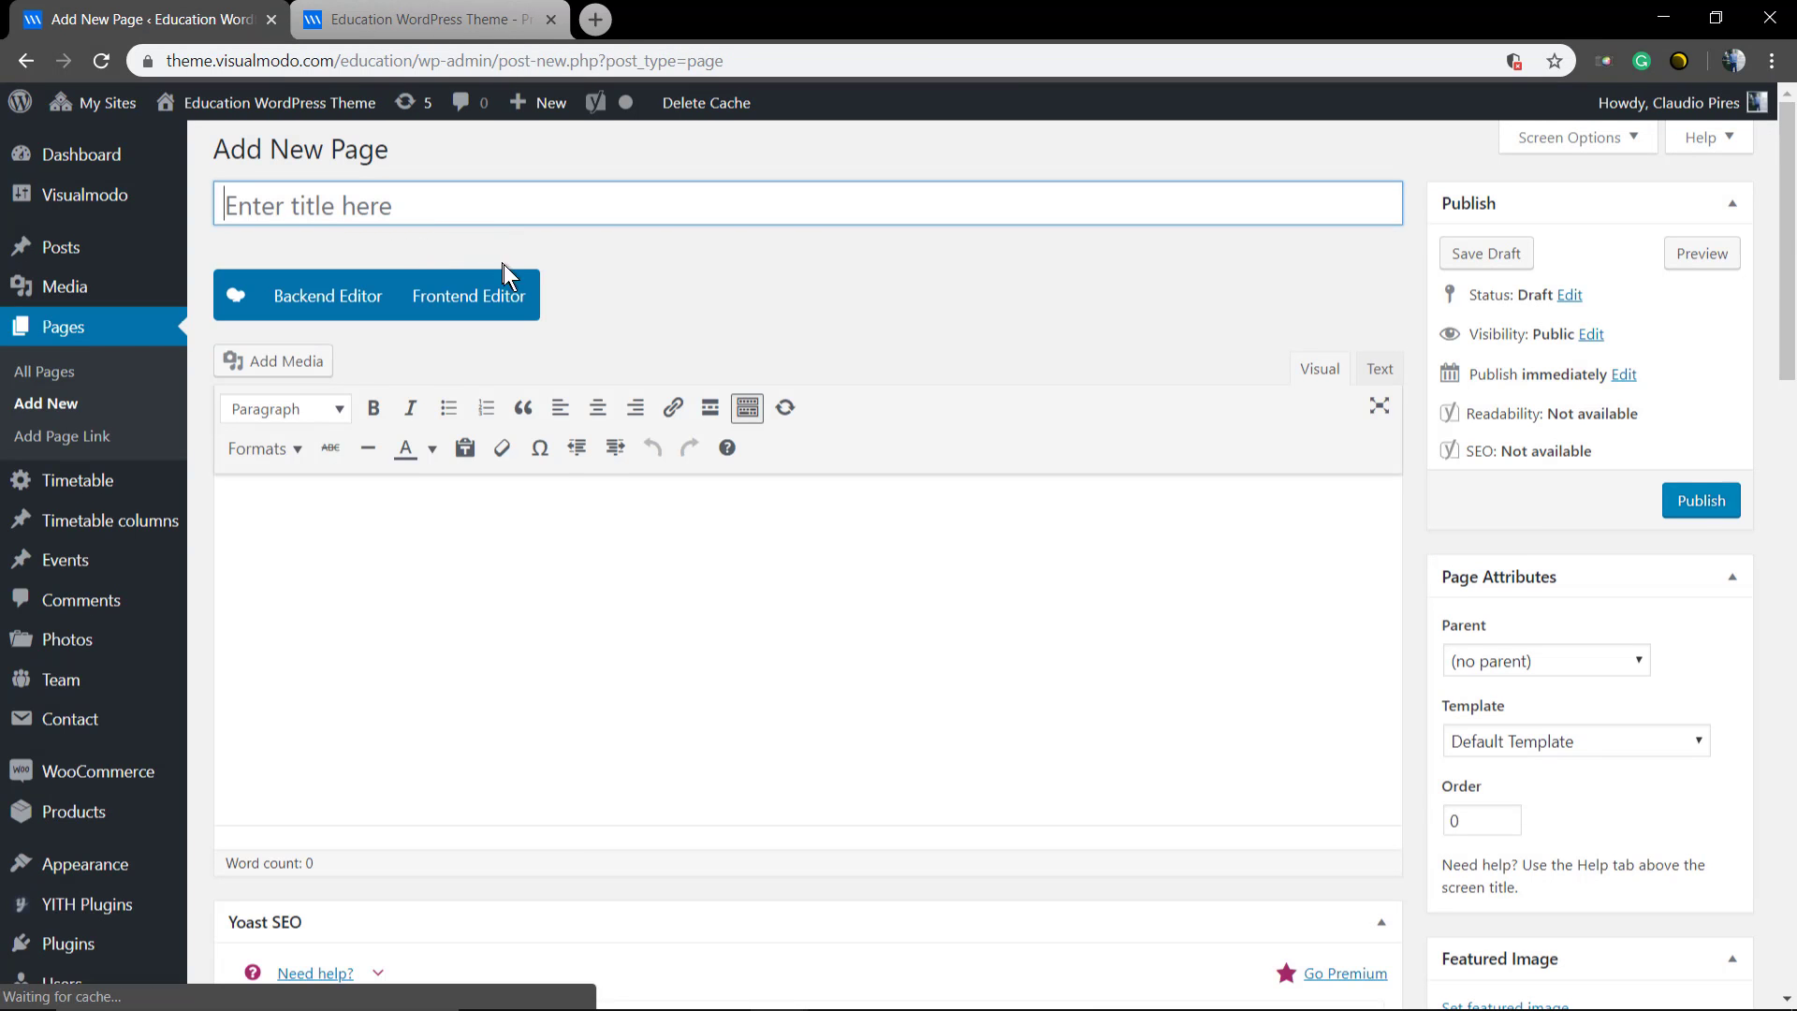
scroll(579, 307, down, 6)
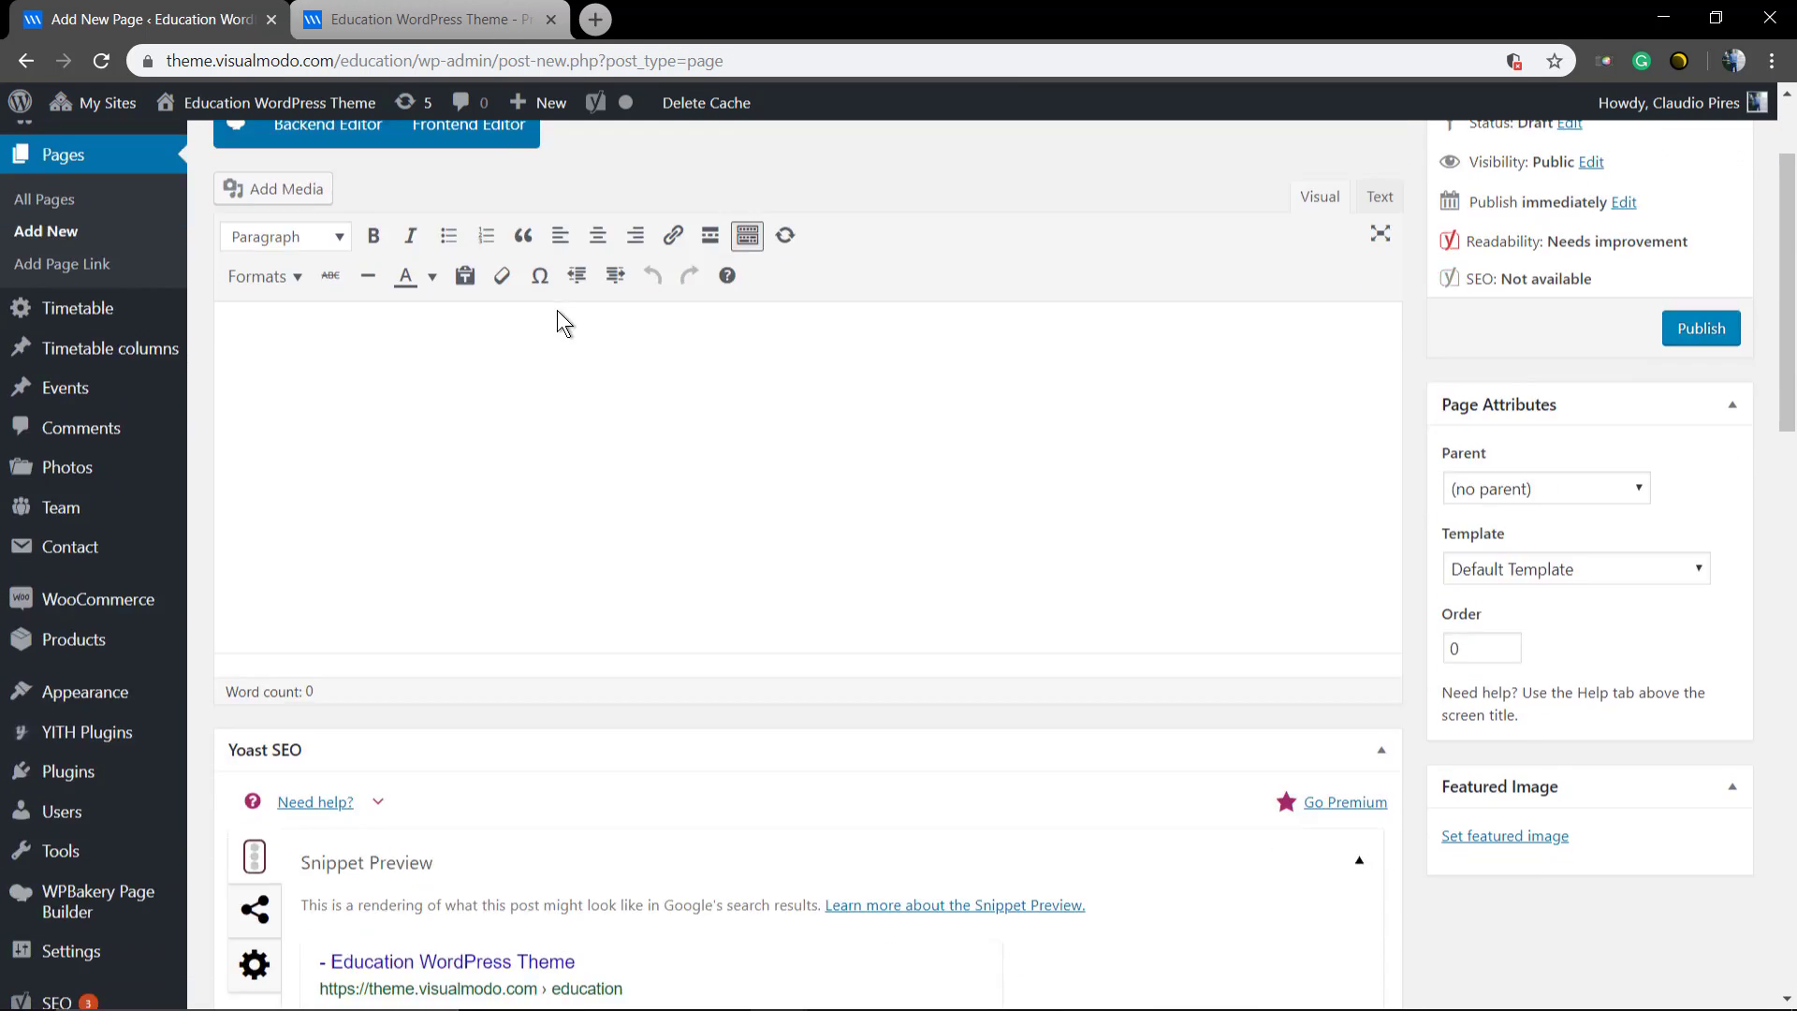
scroll(521, 321, down, 9)
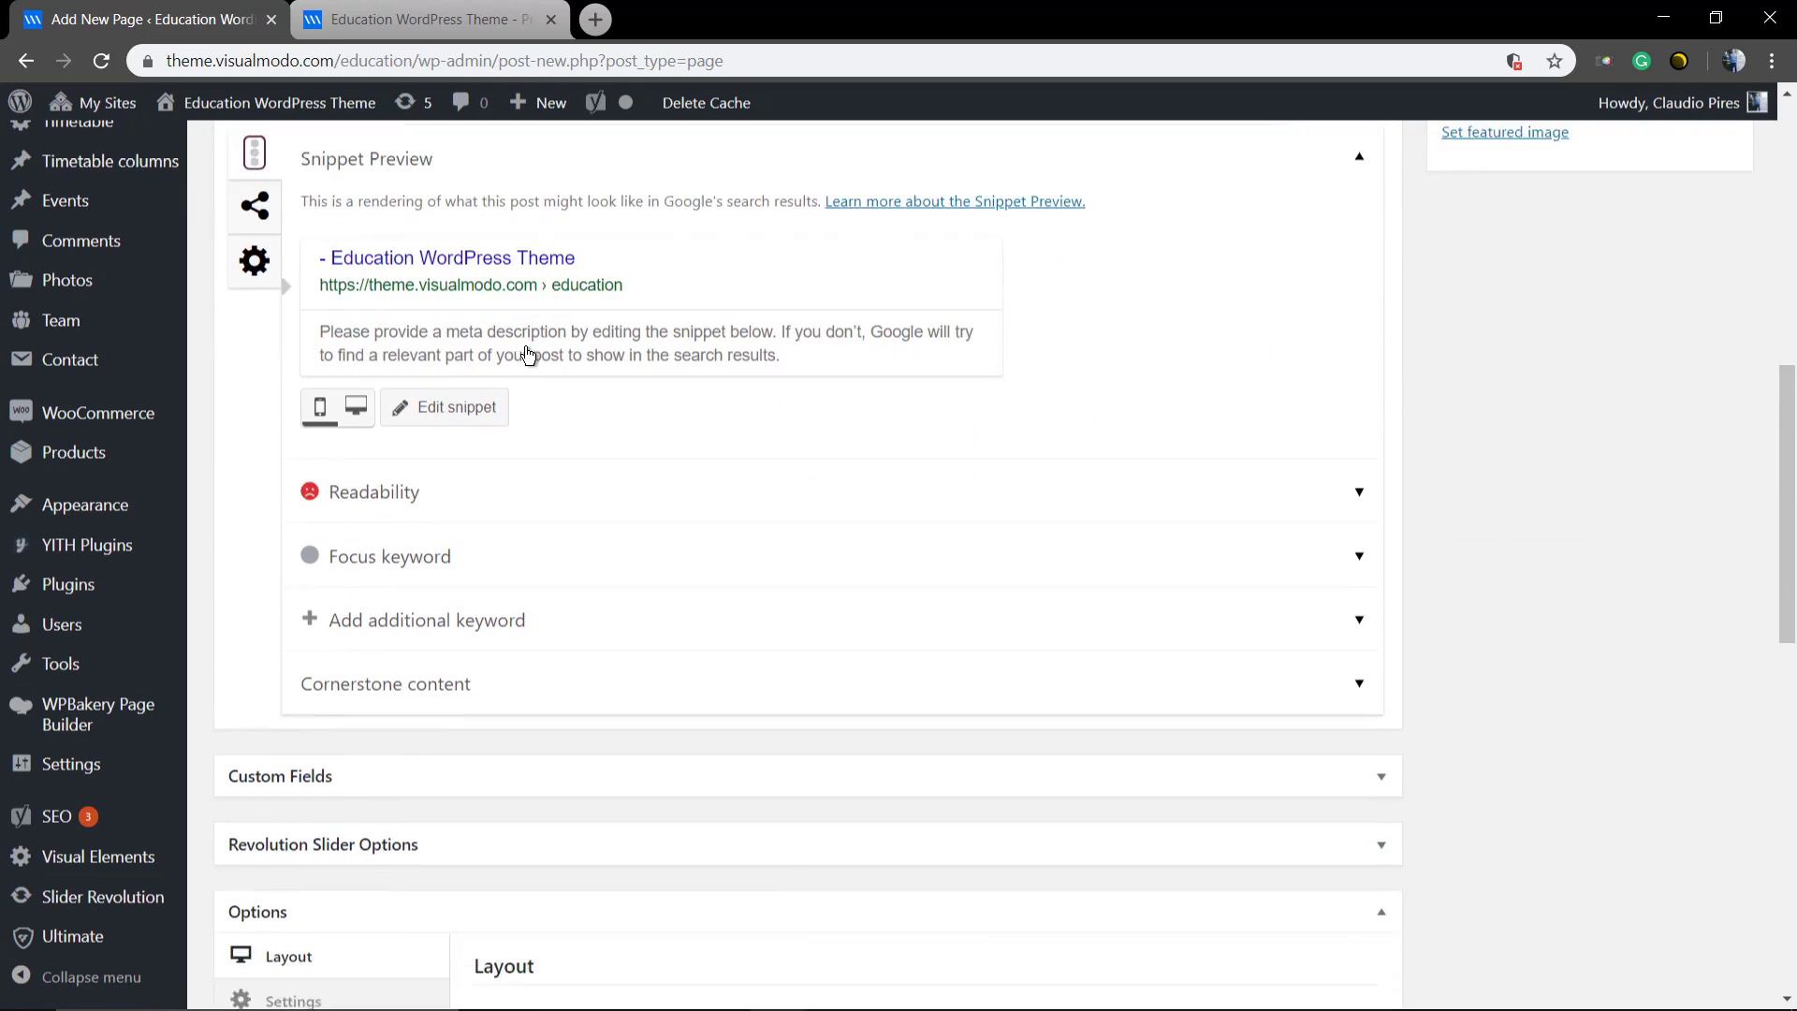
scroll(531, 360, down, 5)
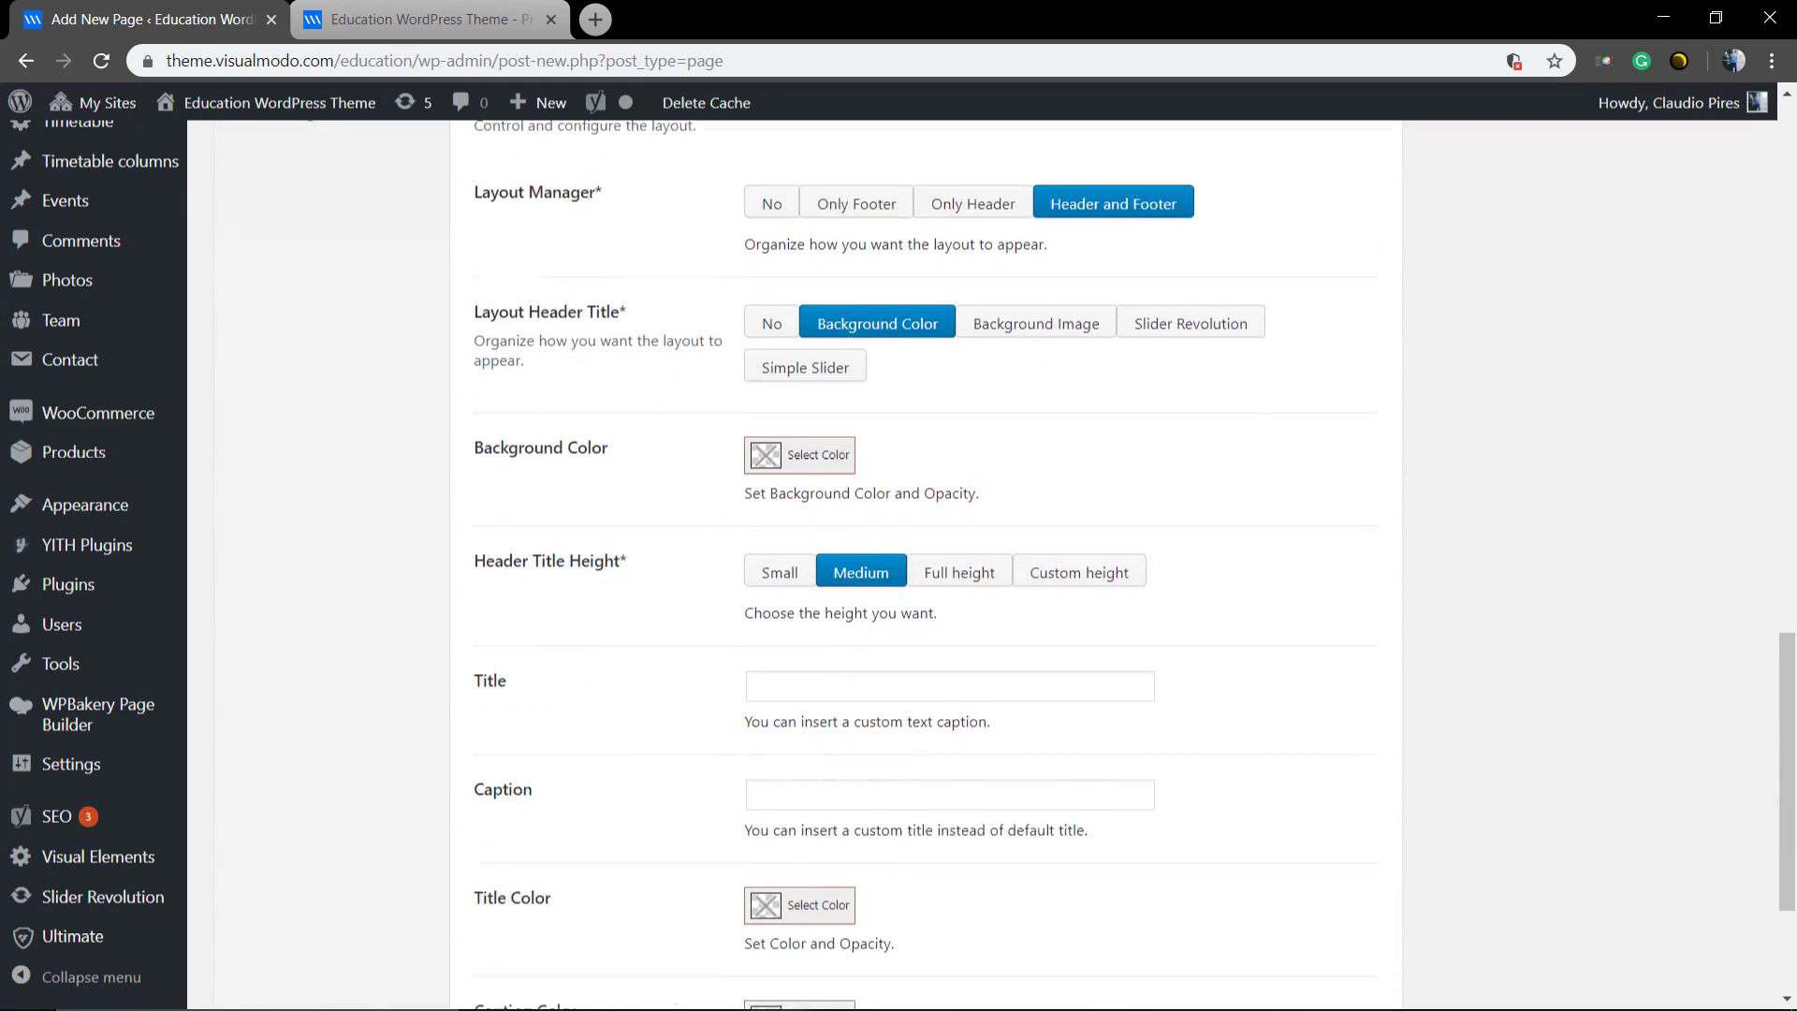
click(1170, 218)
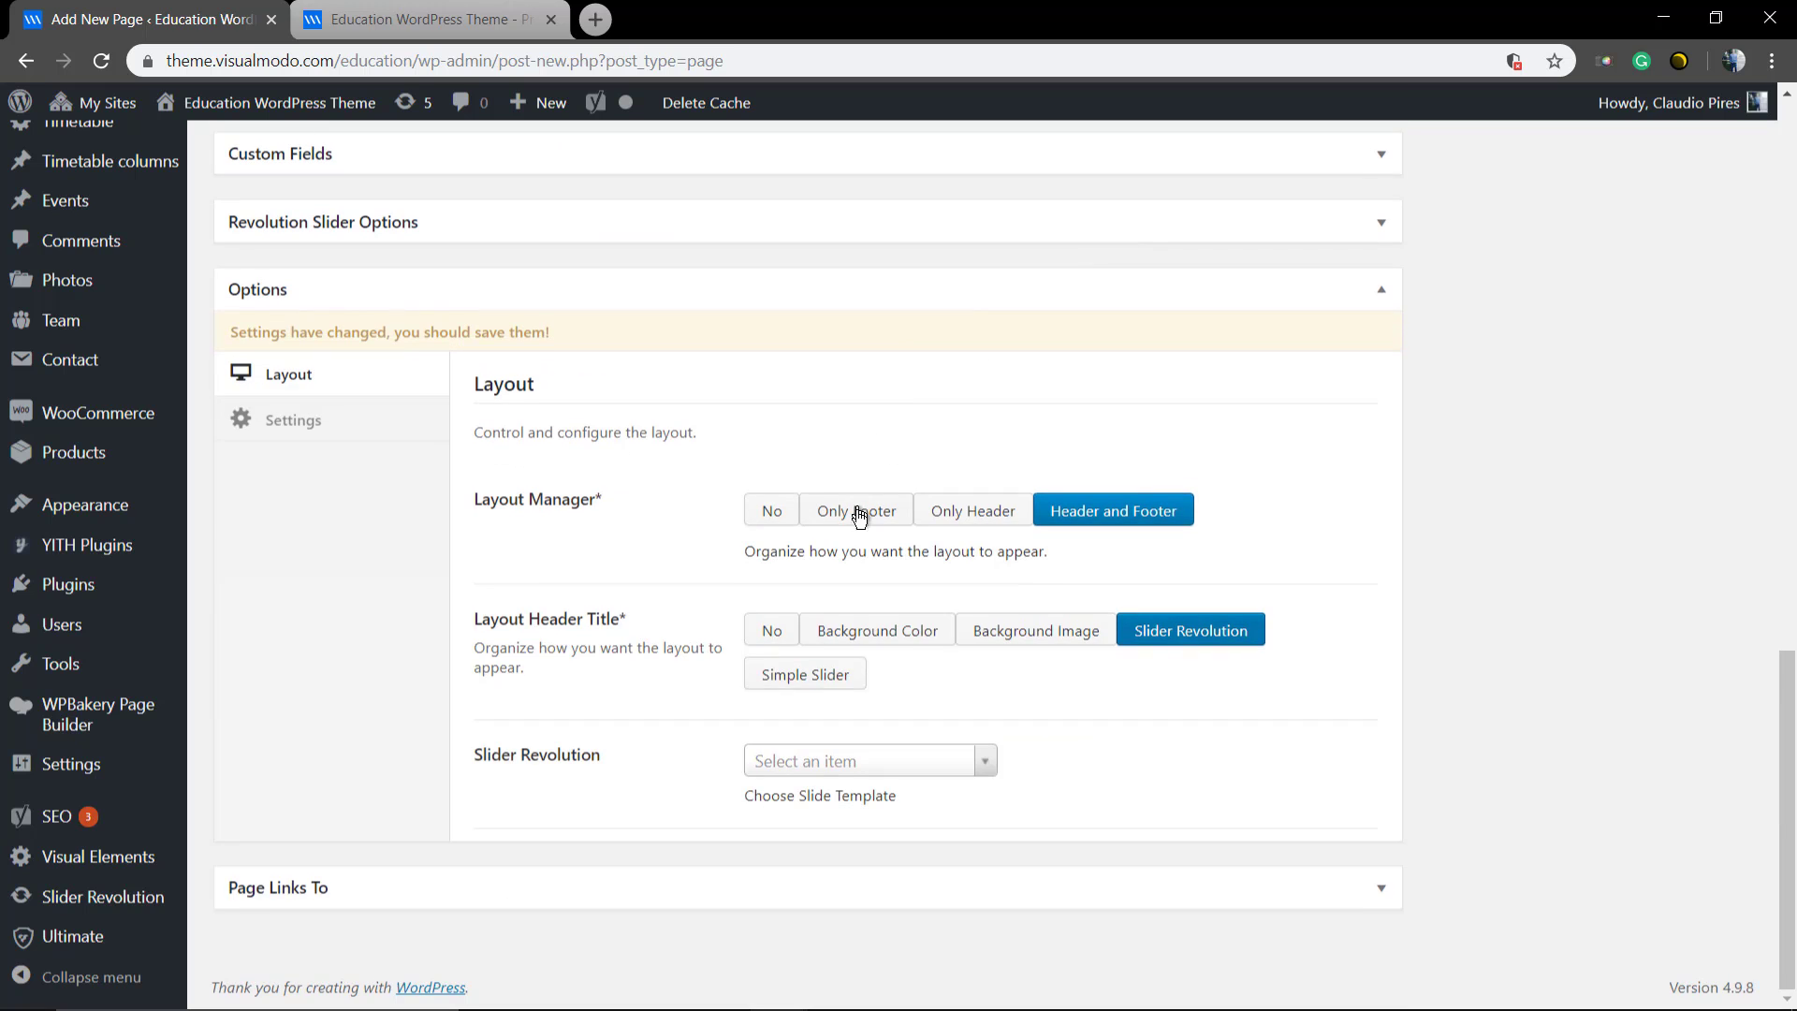
click(836, 762)
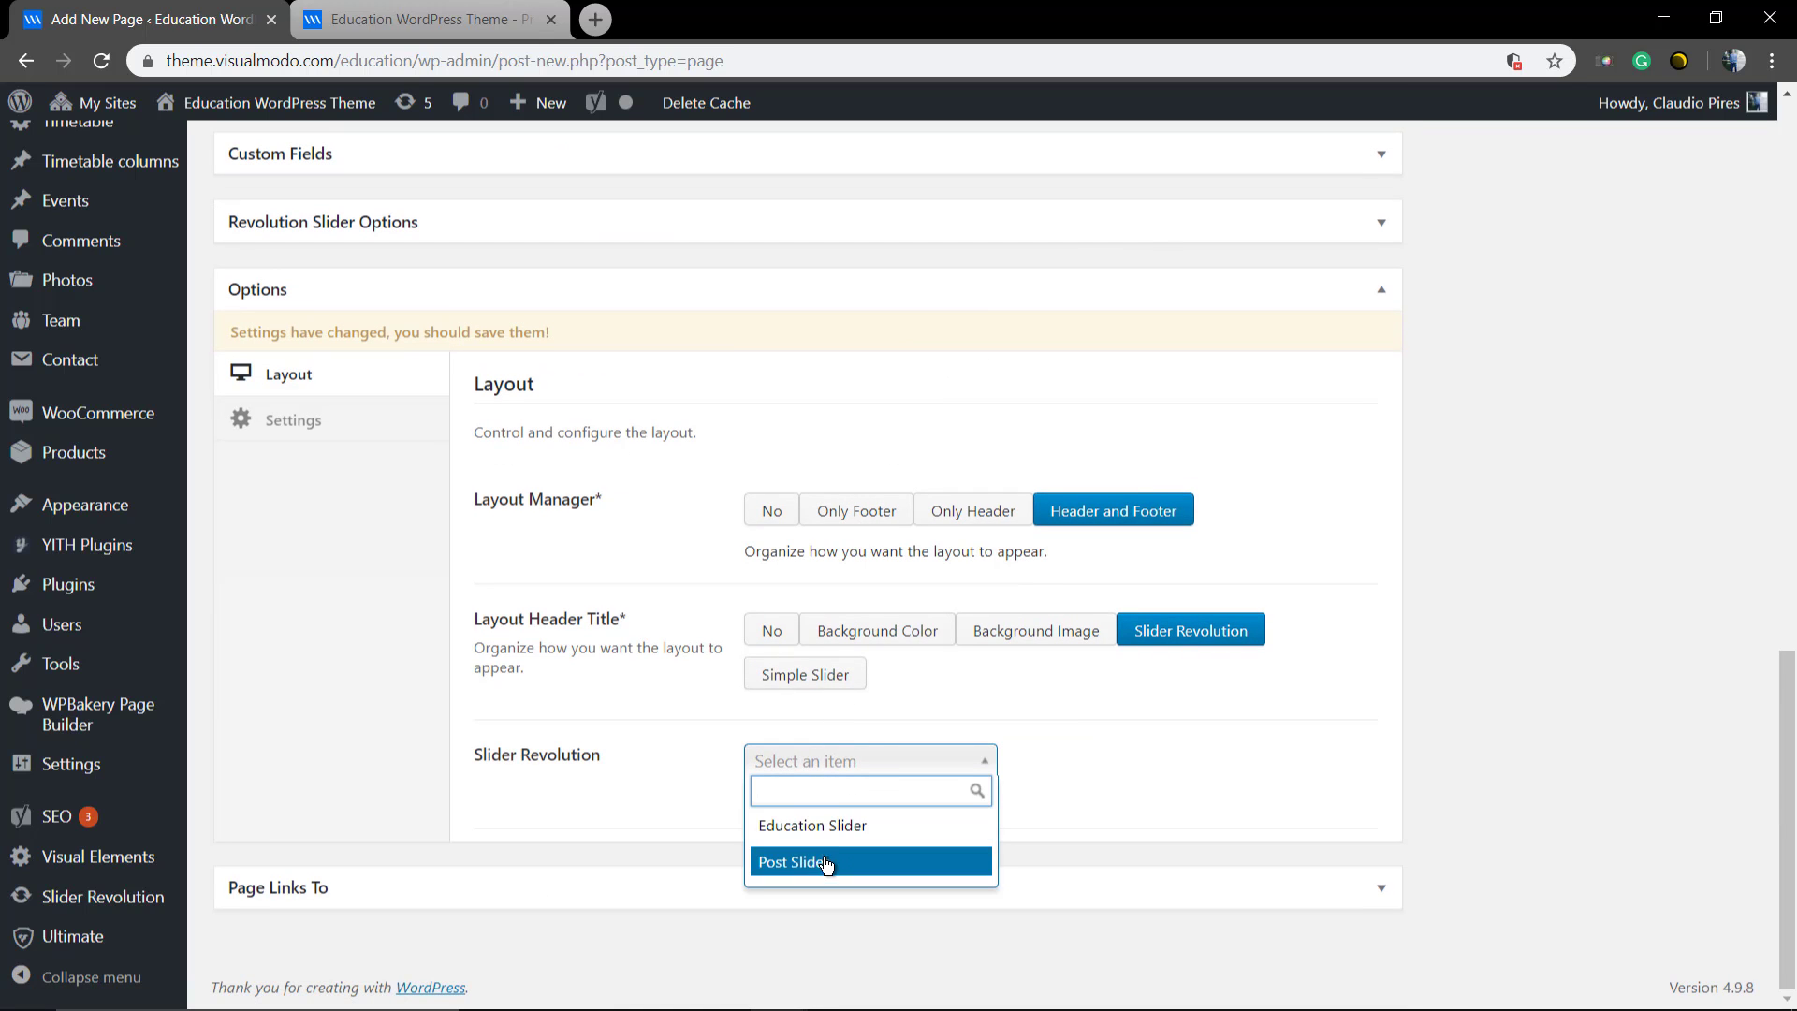
click(826, 828)
scroll(743, 713, up, 10)
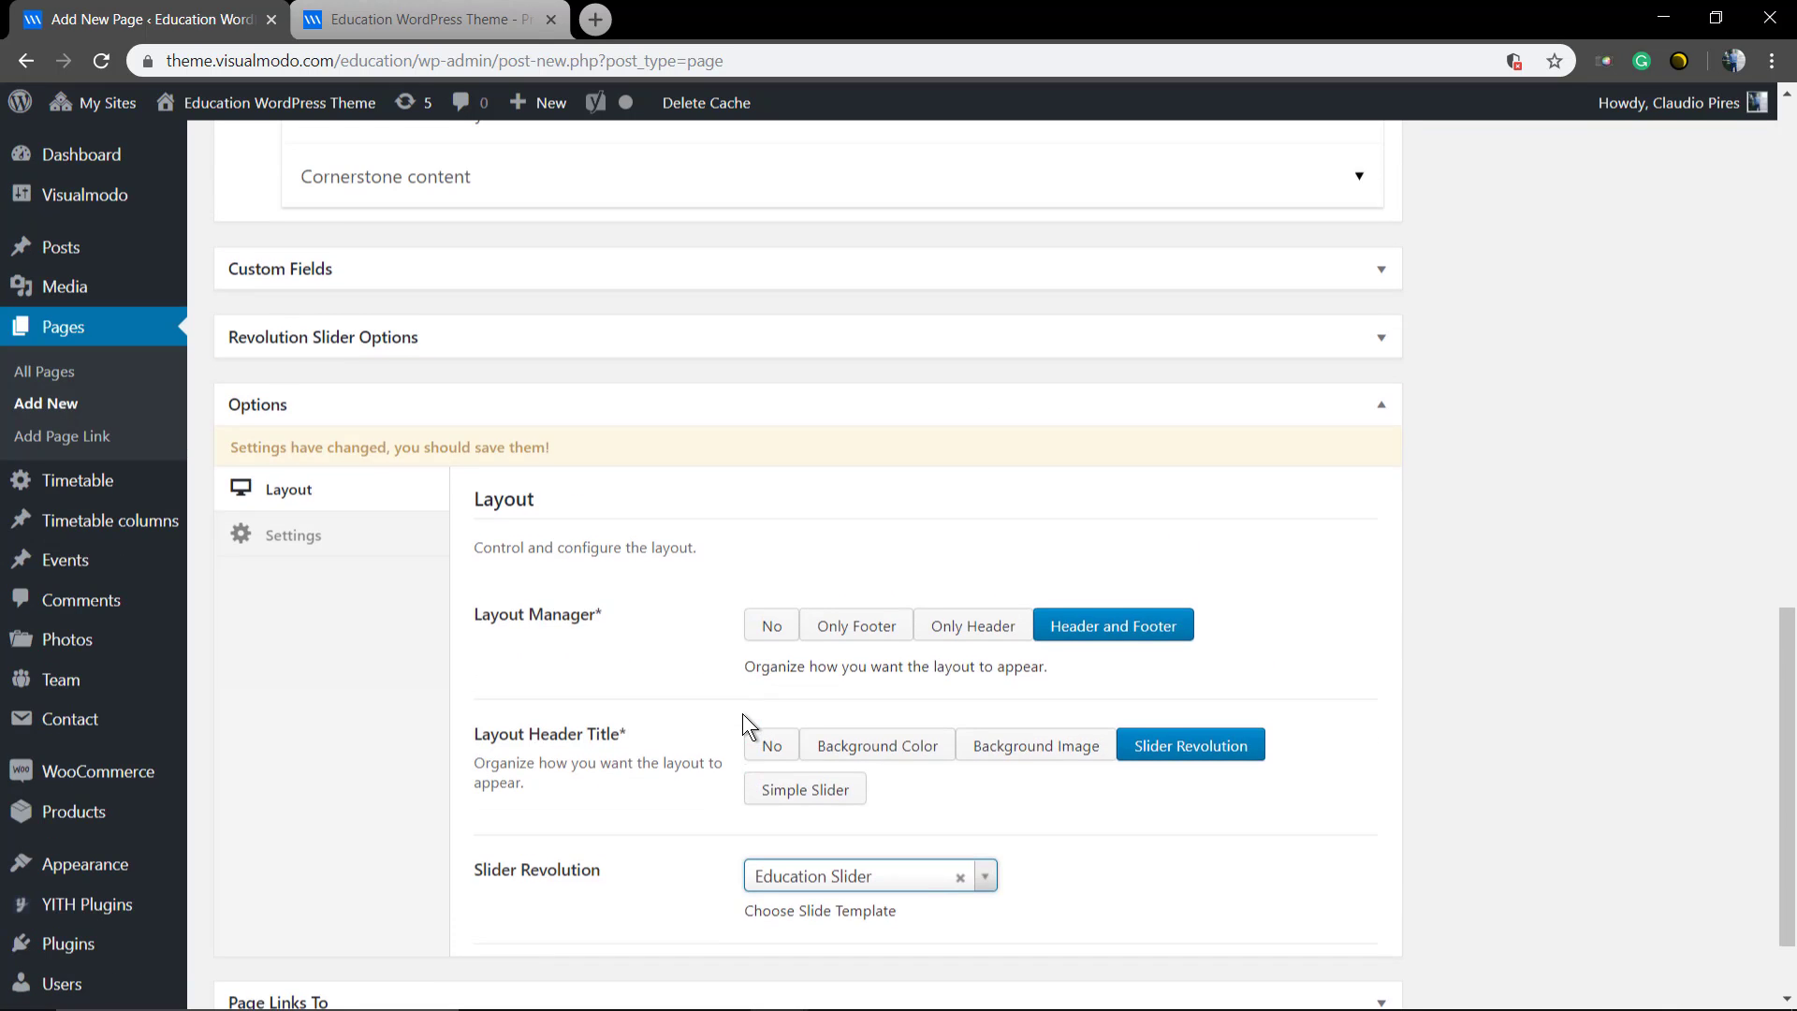